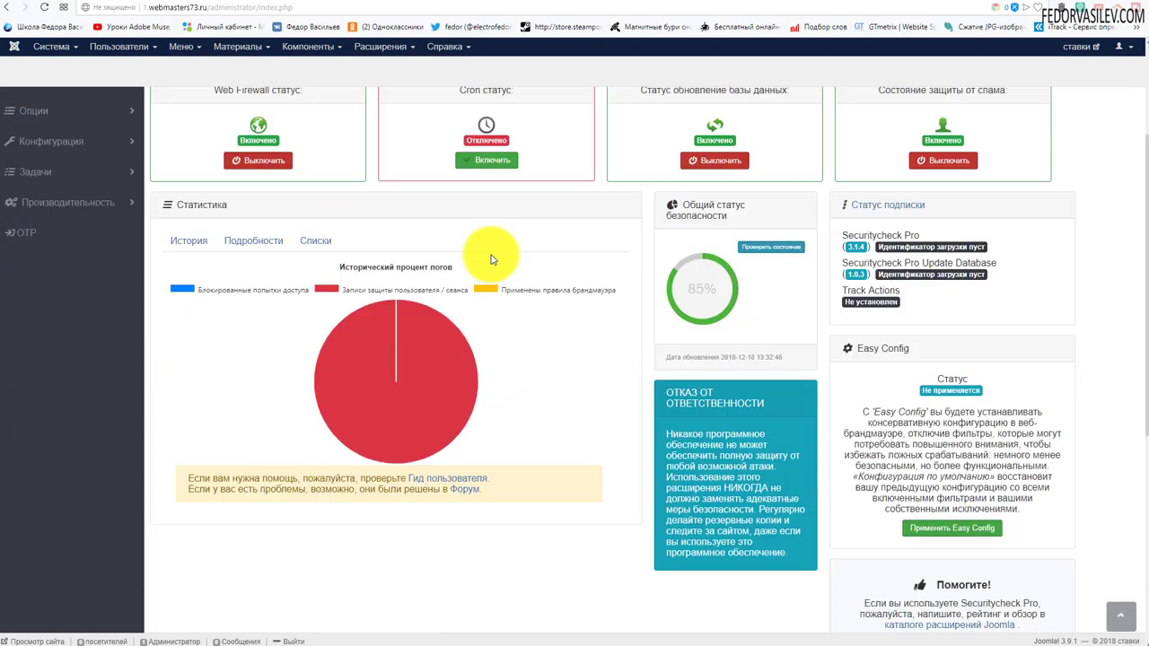
# Step: Open the detailed overall security status check from the Securitycheck Pro dashboard
pyautogui.scroll(3, 487, 257)
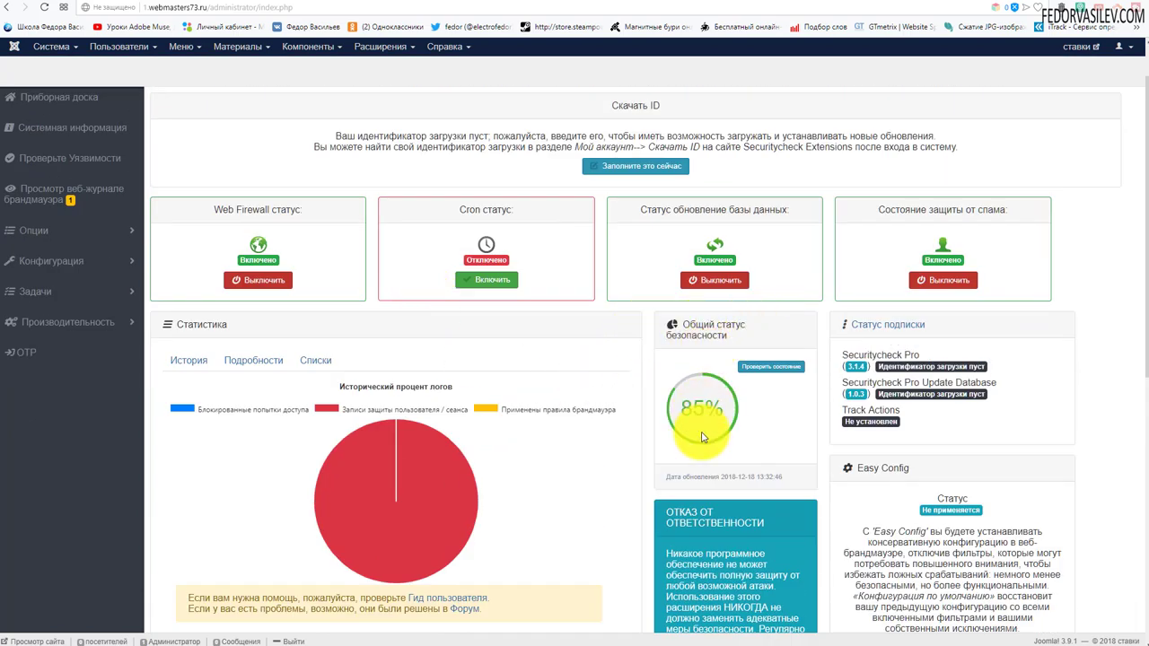
pyautogui.scroll(-3, 684, 410)
pyautogui.scroll(3, 769, 423)
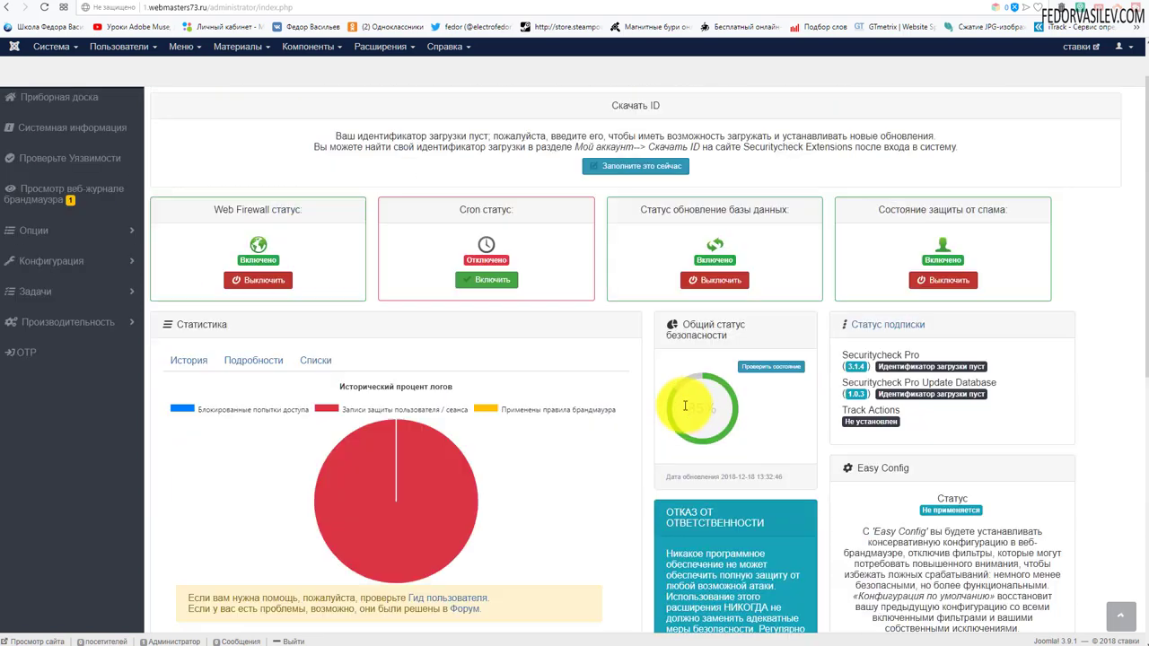
pyautogui.scroll(1, 687, 423)
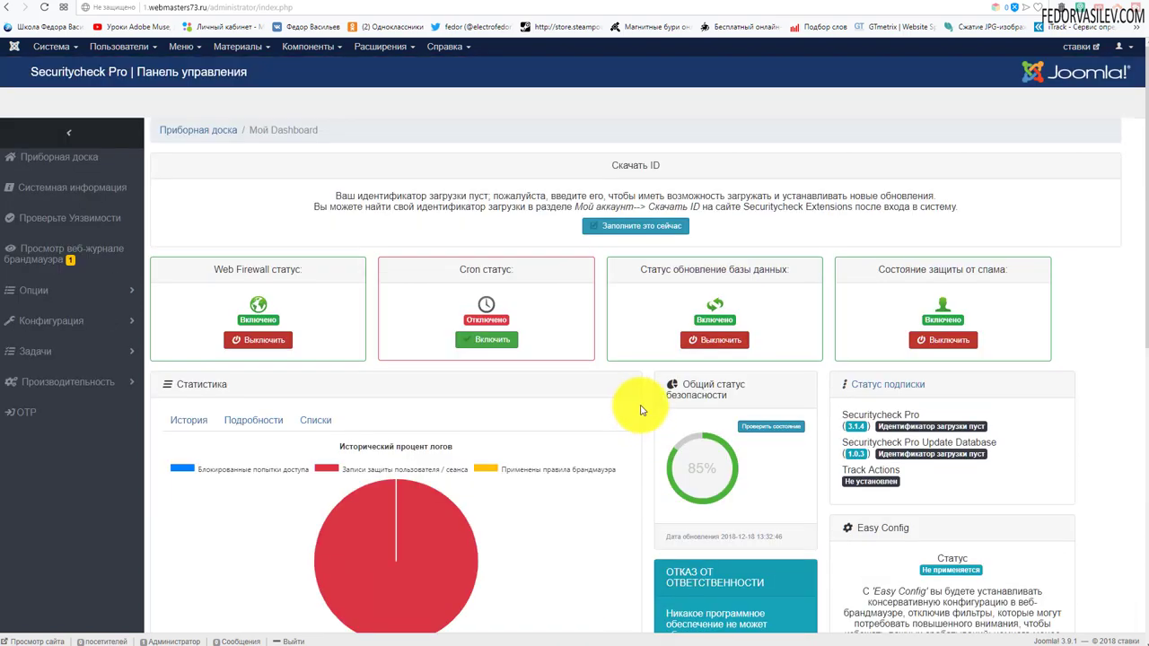
pyautogui.click(745, 425)
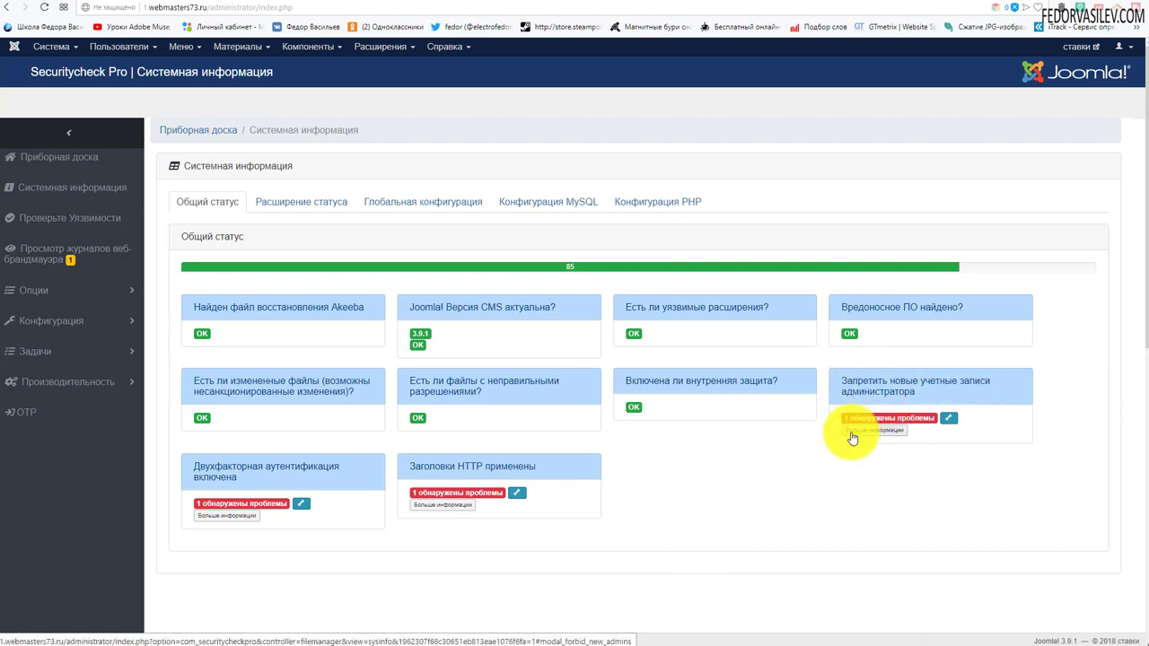
# Step: Open the settings that fix the new administrator accounts issue and view the choices for session hijack protection (Защита перехвата сеанса)
pyautogui.click(950, 419)
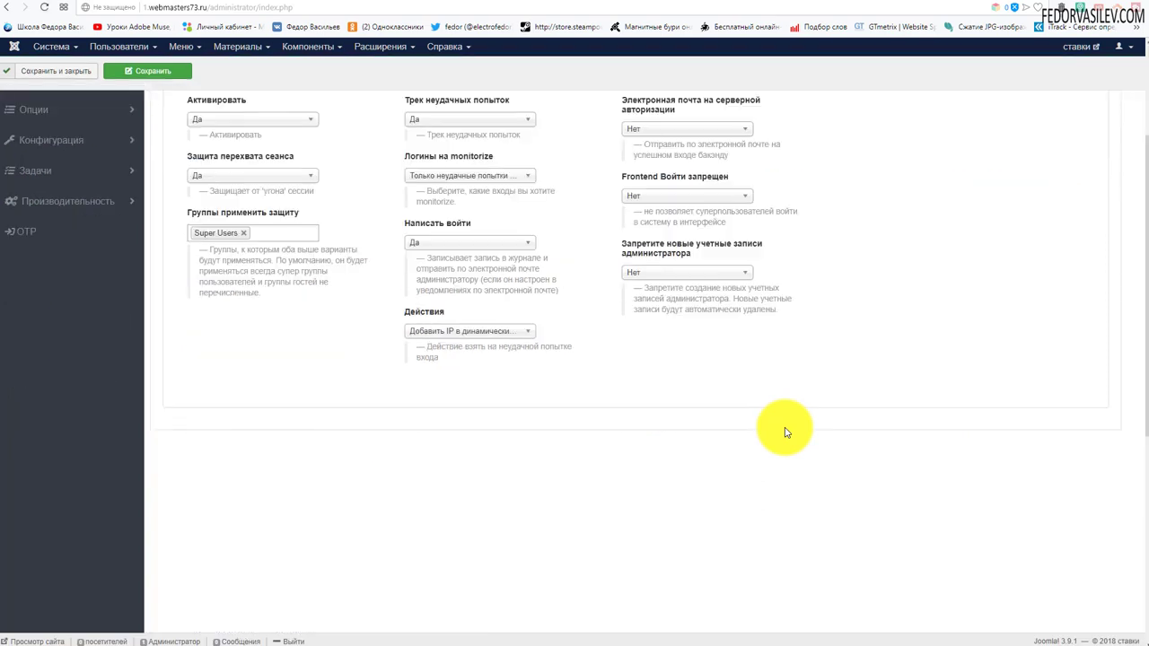
pyautogui.scroll(2, 786, 433)
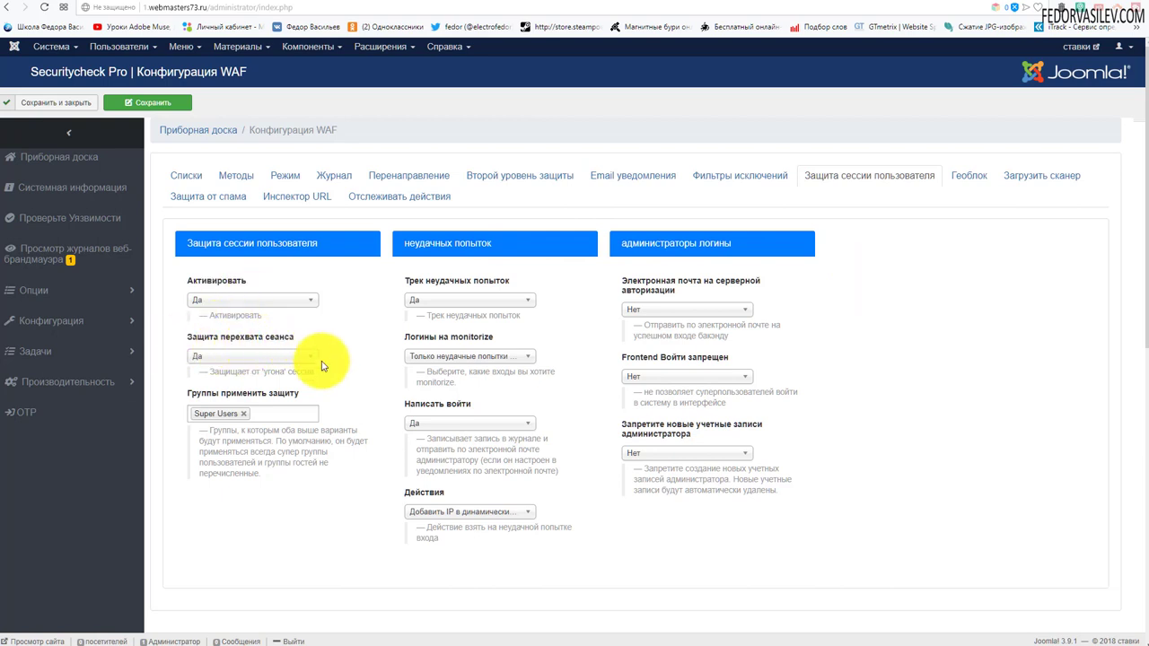
pyautogui.click(292, 356)
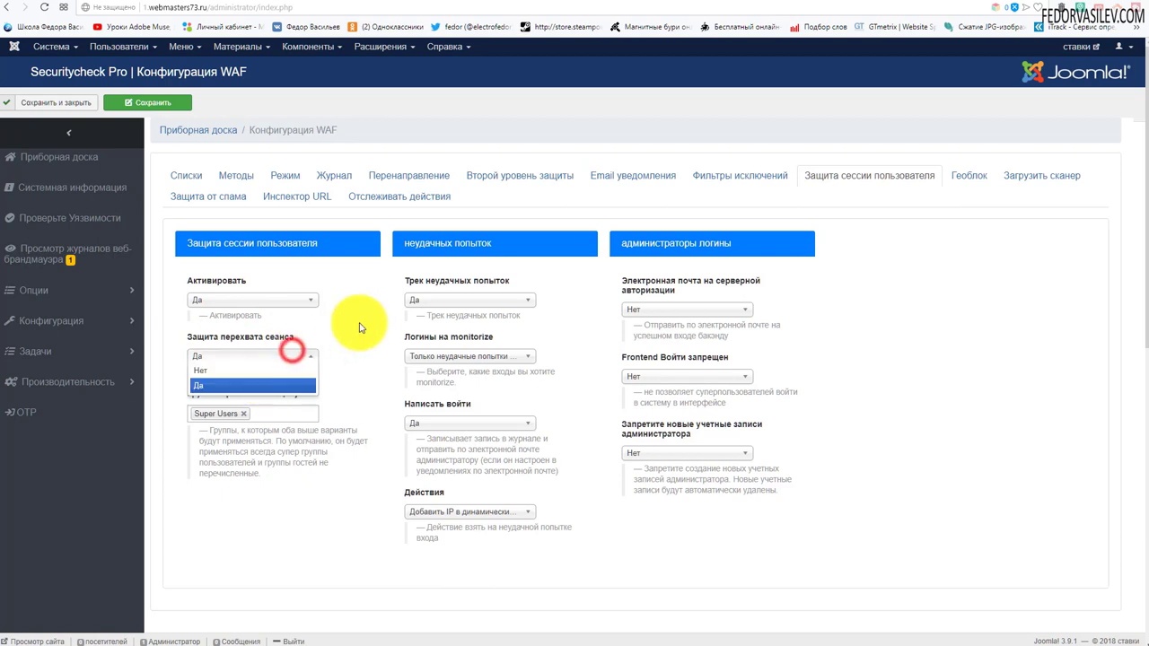
pyautogui.click(358, 318)
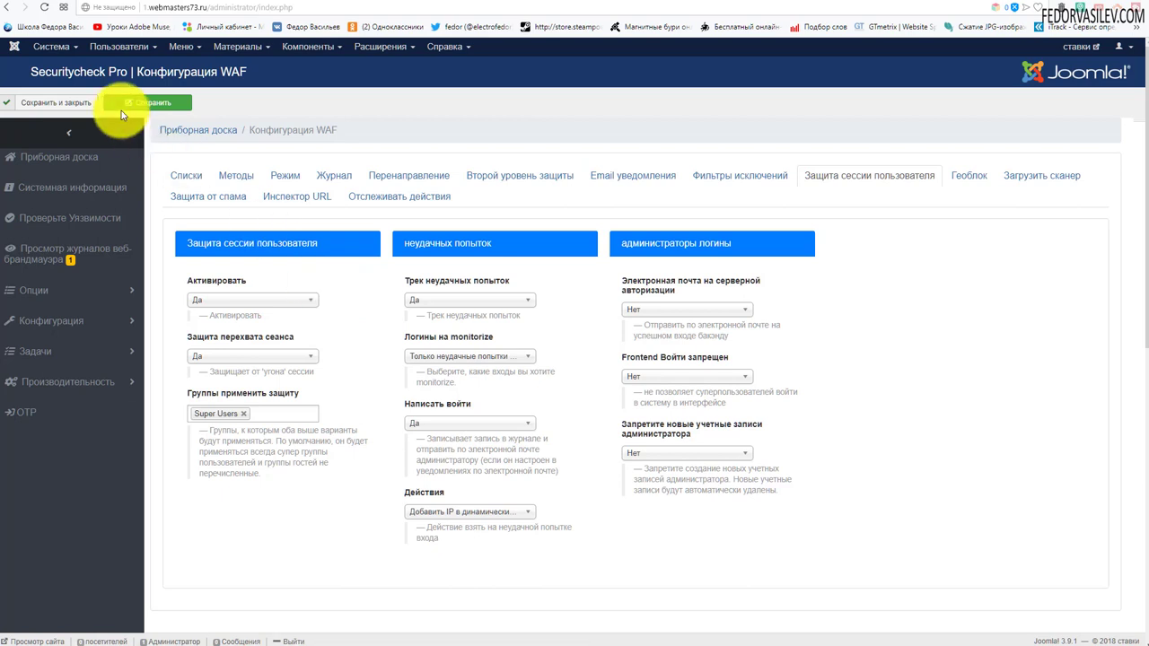
# Step: Open the system settings in Joomla's global configuration and read the description of the session lifetime (Время жизни сессии)
pyautogui.click(46, 52)
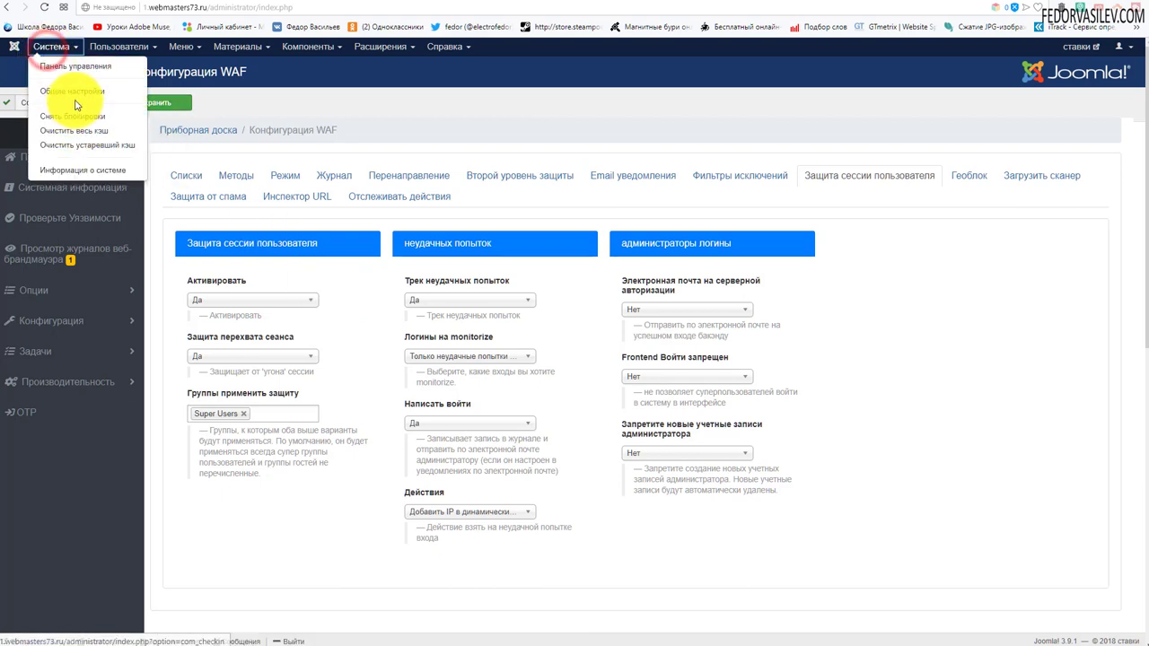
pyautogui.click(74, 91)
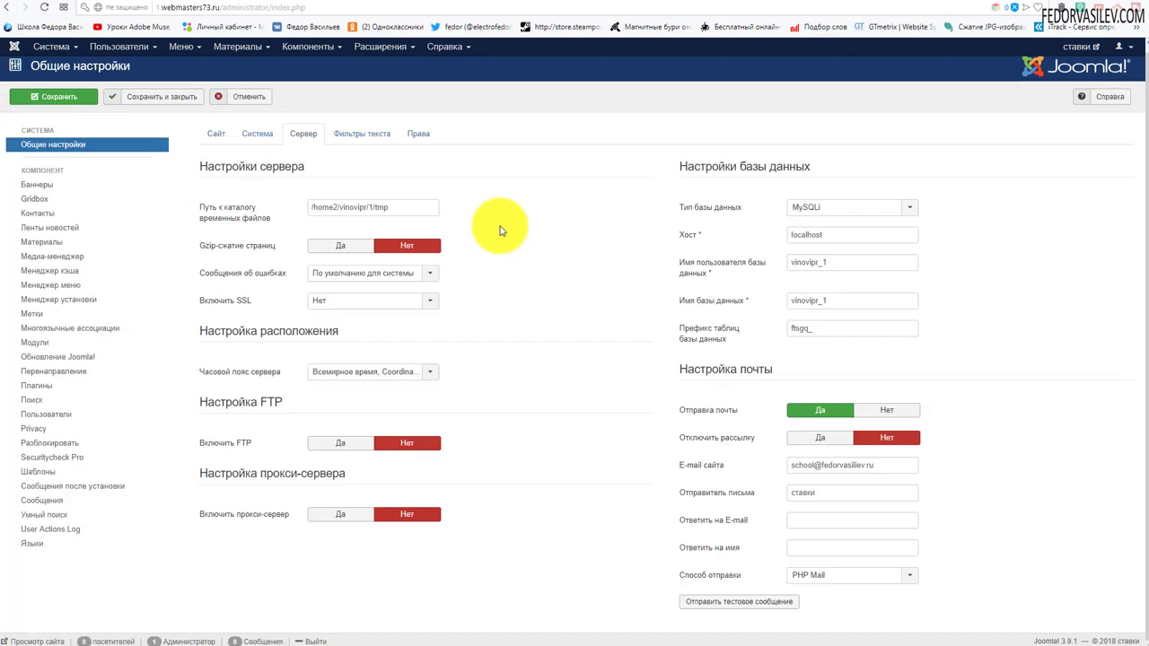
pyautogui.click(249, 133)
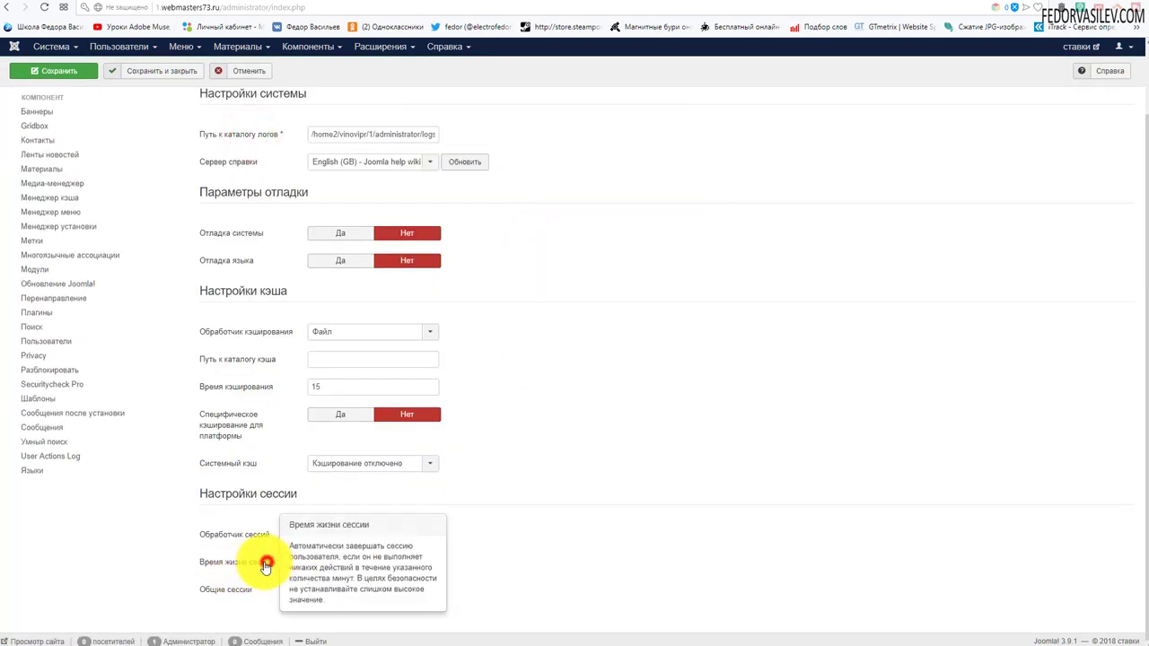
pyautogui.doubleClick(236, 562)
pyautogui.click(627, 517)
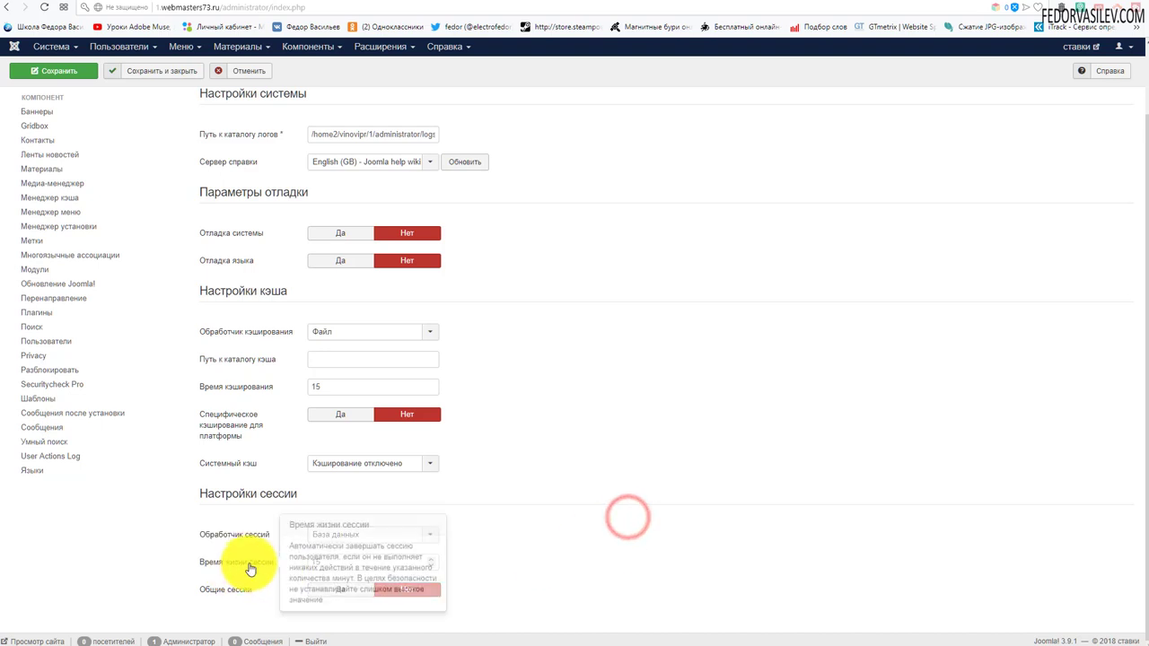
pyautogui.click(320, 561)
pyautogui.moveTo(251, 567)
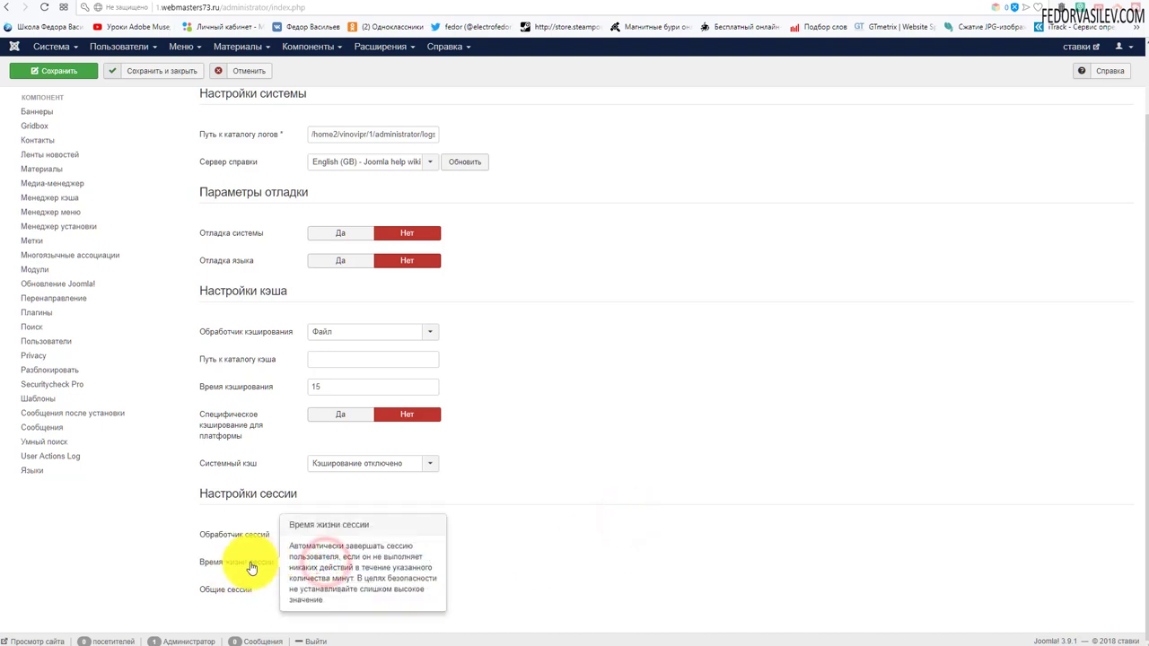
pyautogui.click(537, 566)
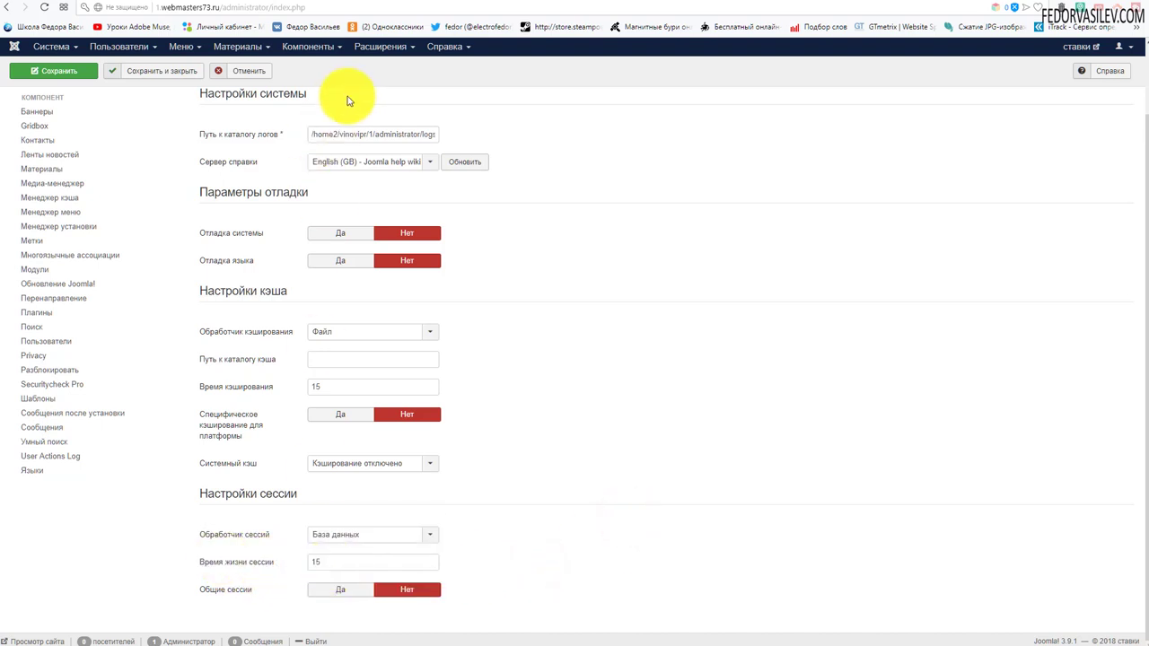
# Step: Return to Securitycheck Pro and open the user session protection settings (Защита сессии пользователя) of the WAF configuration
pyautogui.scroll(1, 346, 31)
pyautogui.click(313, 46)
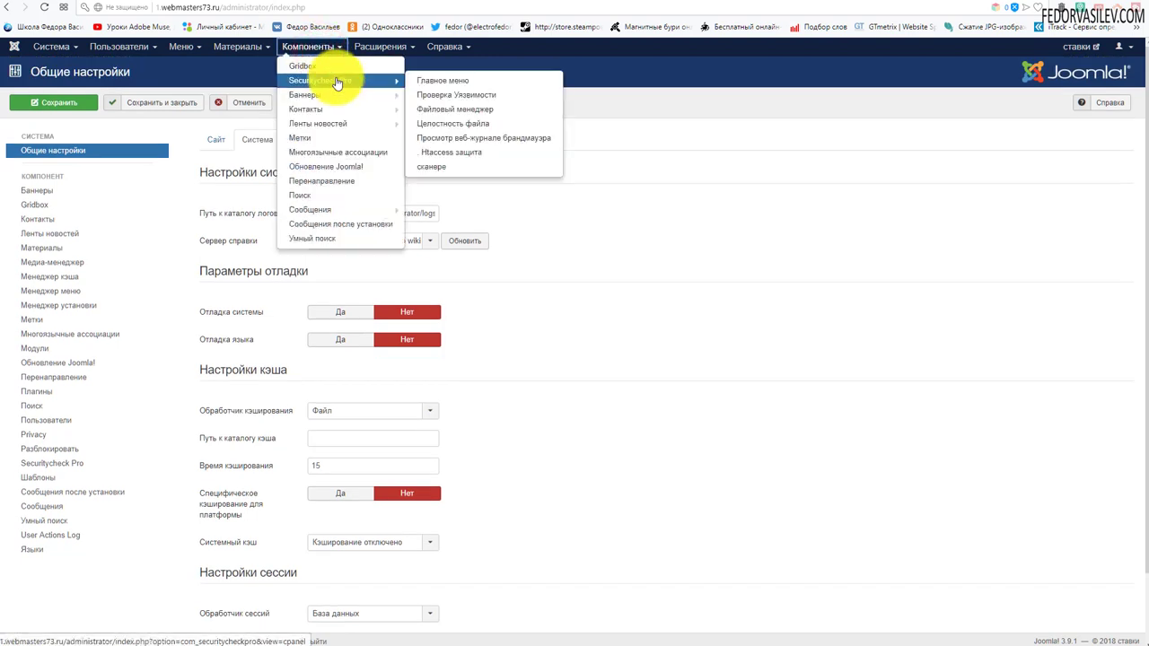
pyautogui.click(338, 83)
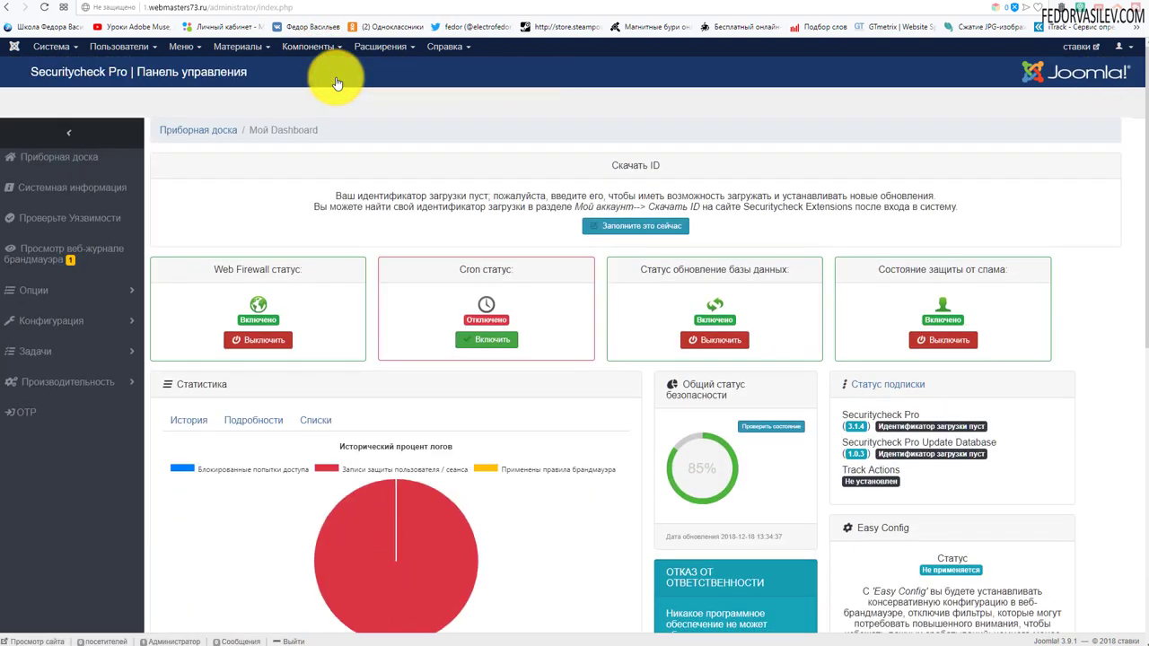
pyautogui.click(296, 266)
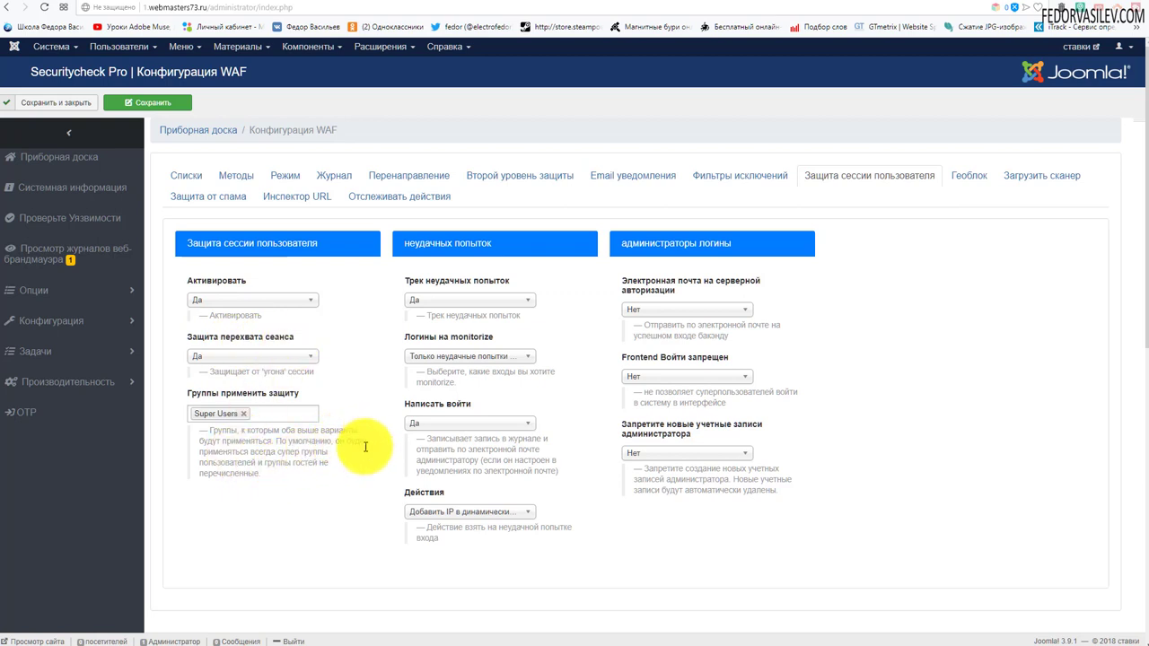
# Step: Examine which user groups can be added to session protection (Группы применить защиту), without adding any
pyautogui.click(269, 417)
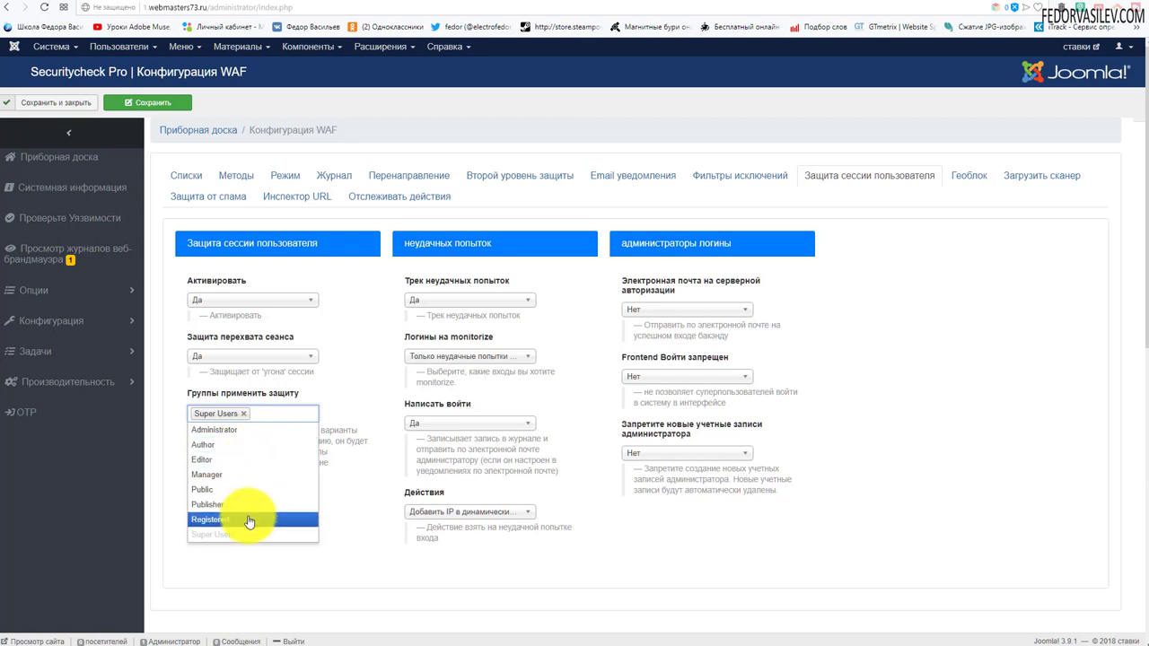
pyautogui.click(349, 386)
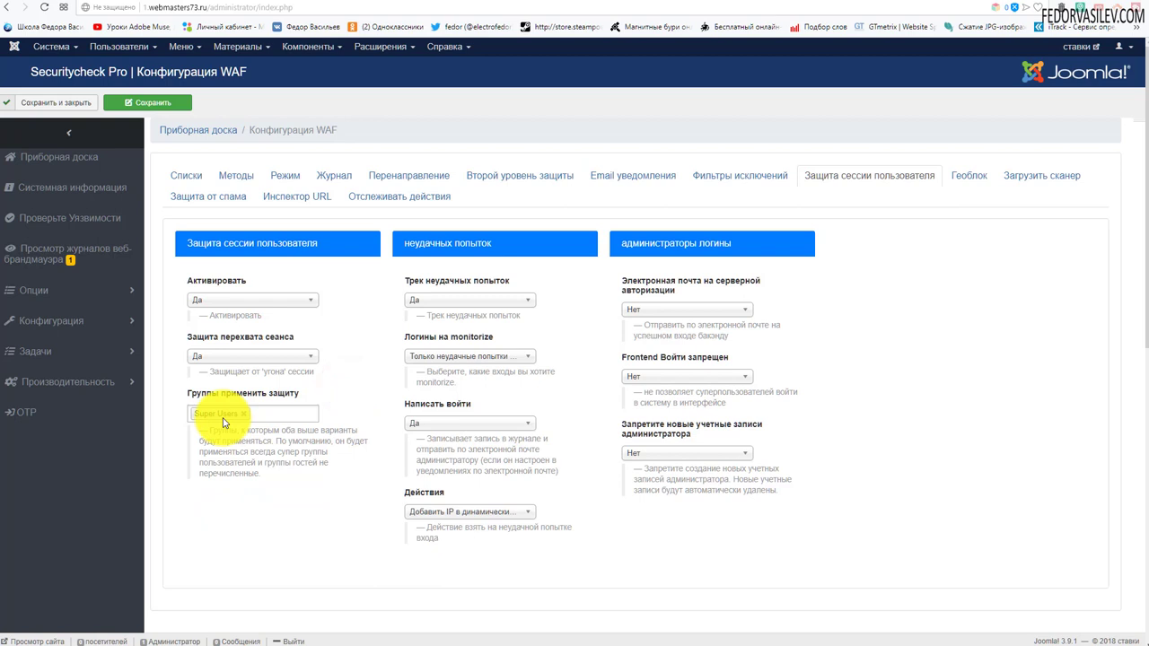
pyautogui.click(247, 420)
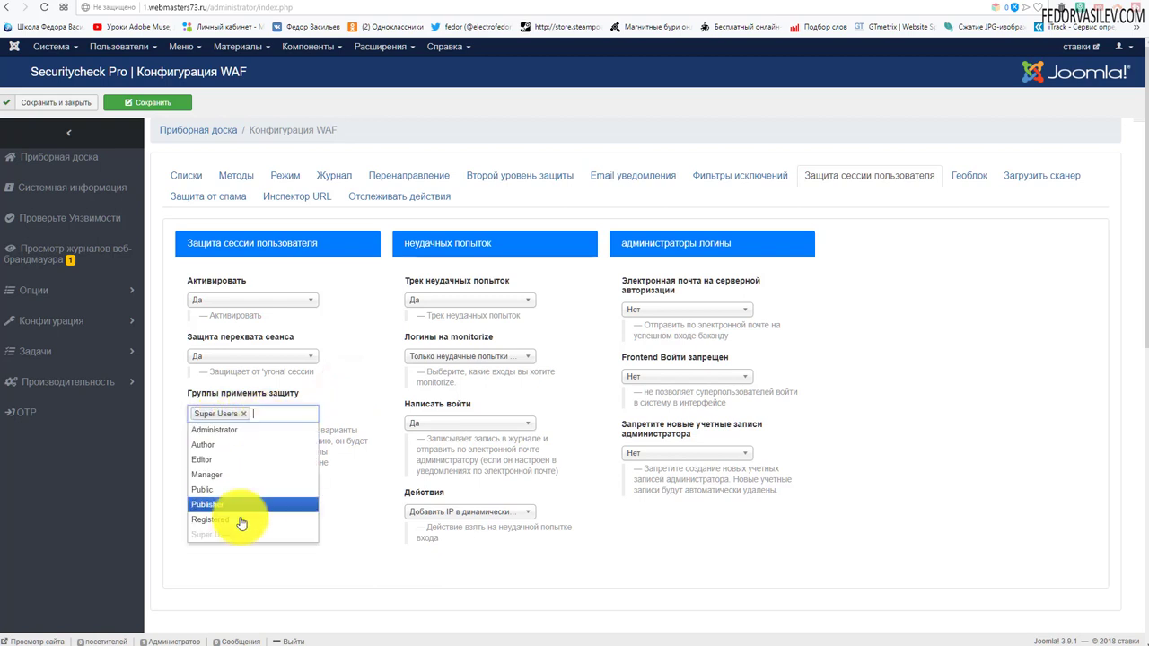
pyautogui.click(346, 402)
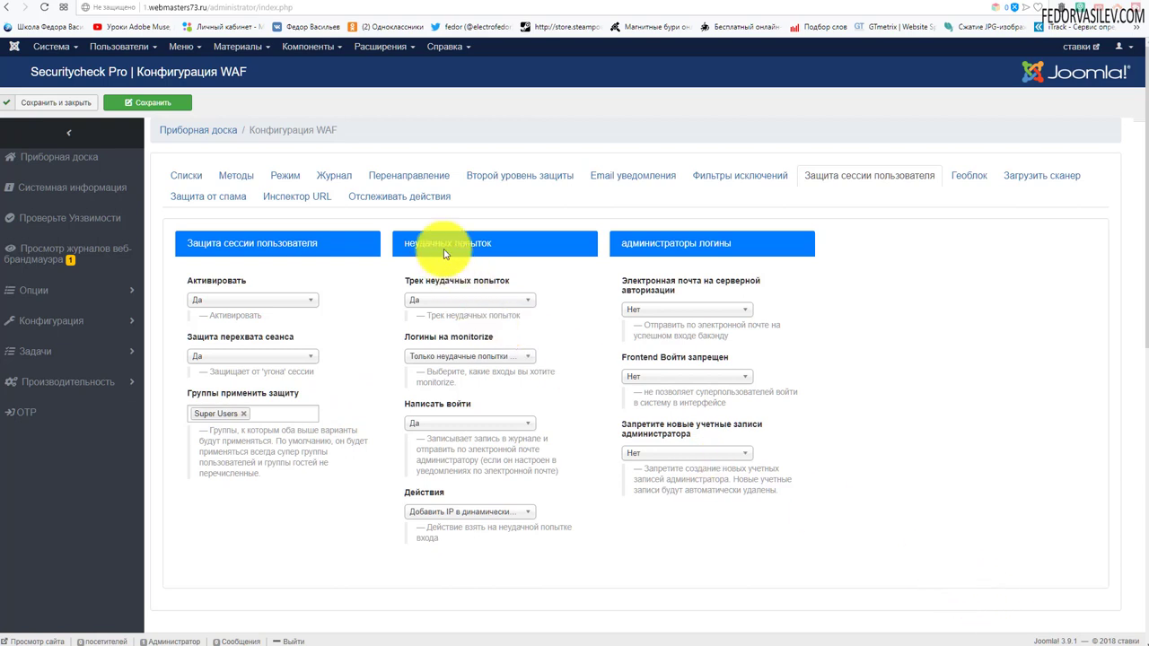
# Step: View the choices for tracking failed login attempts (Трек неудачных попыток) without changing the setting
pyautogui.click(441, 300)
pyautogui.click(434, 307)
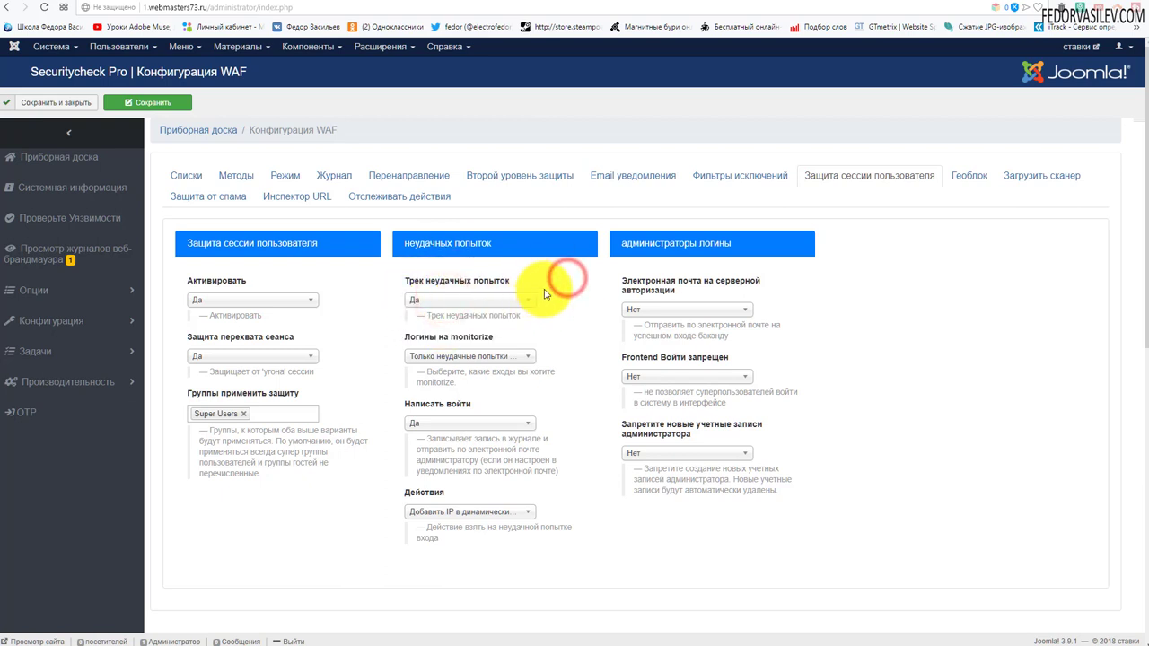
pyautogui.click(525, 309)
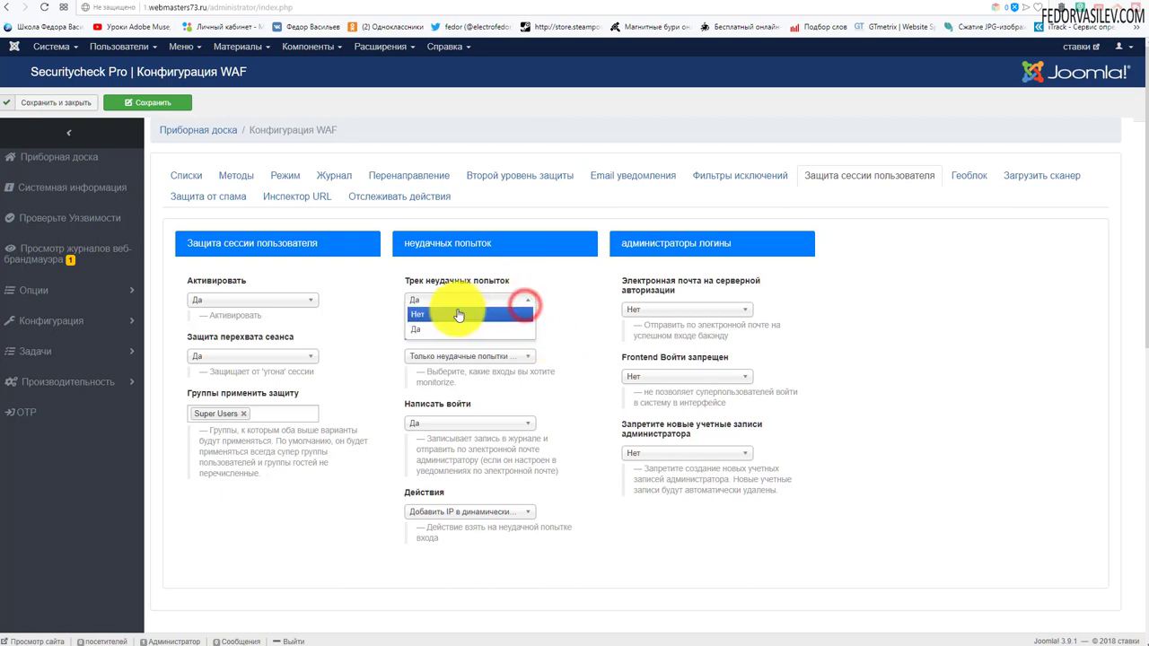
pyautogui.click(539, 277)
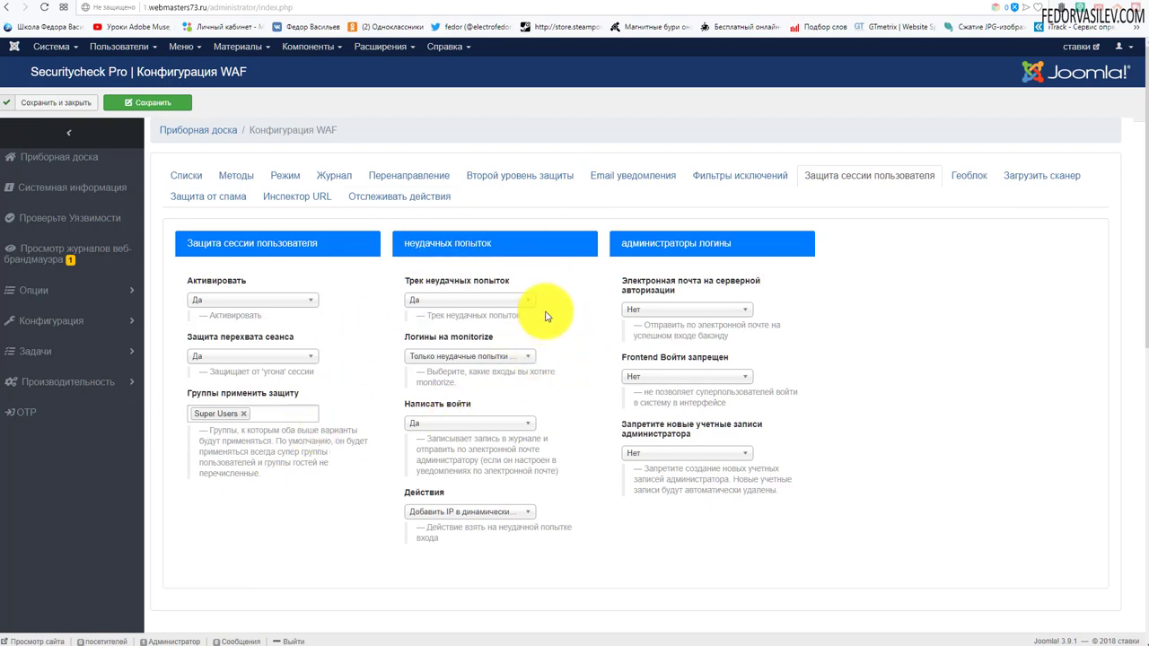
# Step: Set the monitored logins (Логины на monitorize) to "Обе неудачные попытки интерфейса / бэкэнда"
pyautogui.click(425, 358)
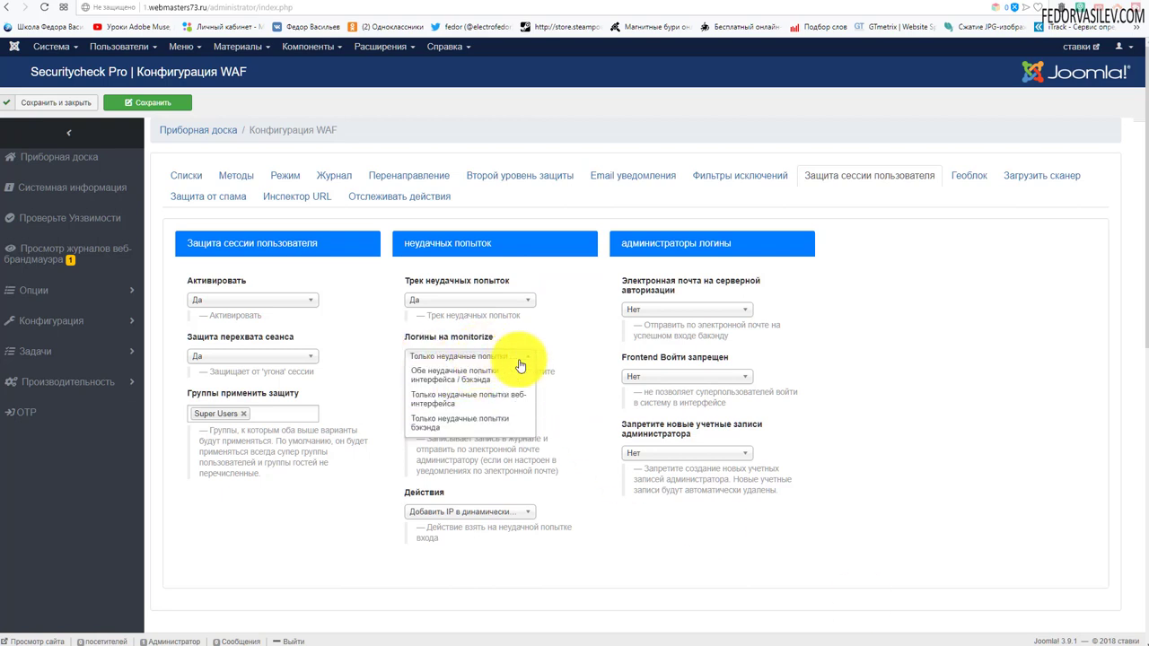
pyautogui.click(466, 403)
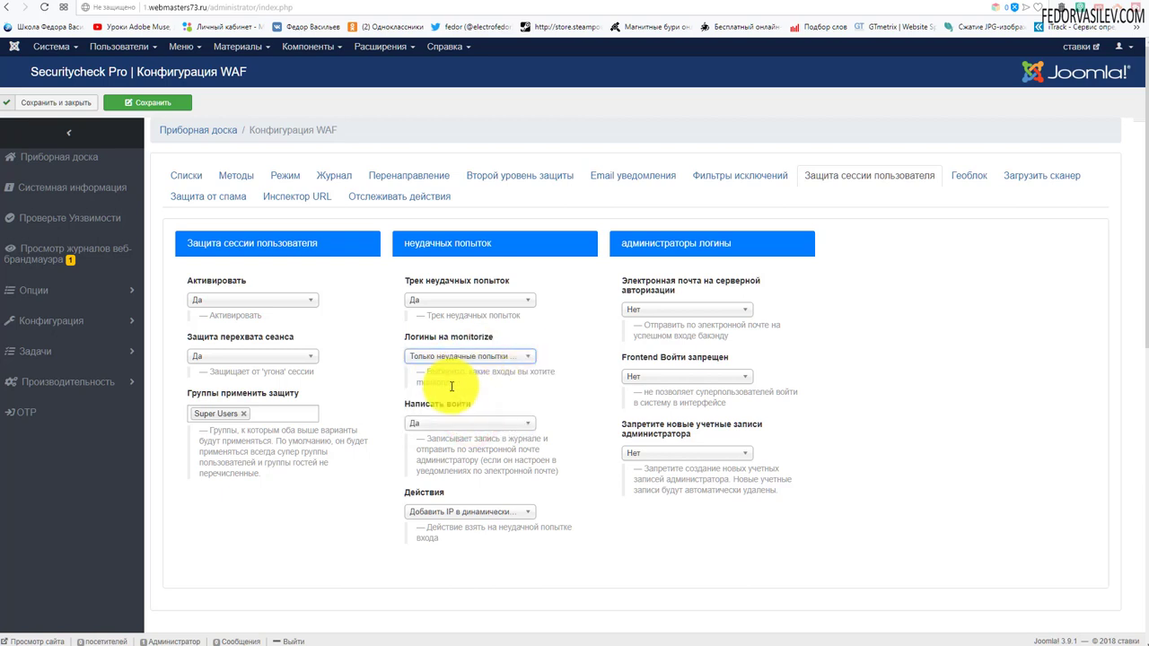
pyautogui.click(492, 356)
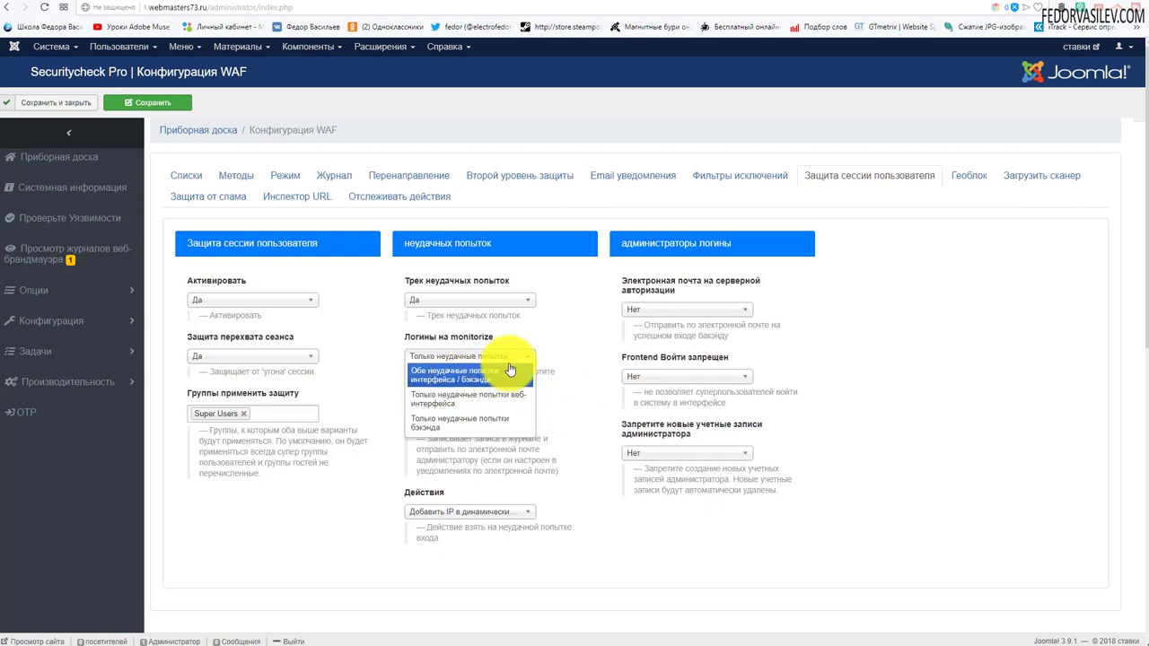
pyautogui.click(463, 378)
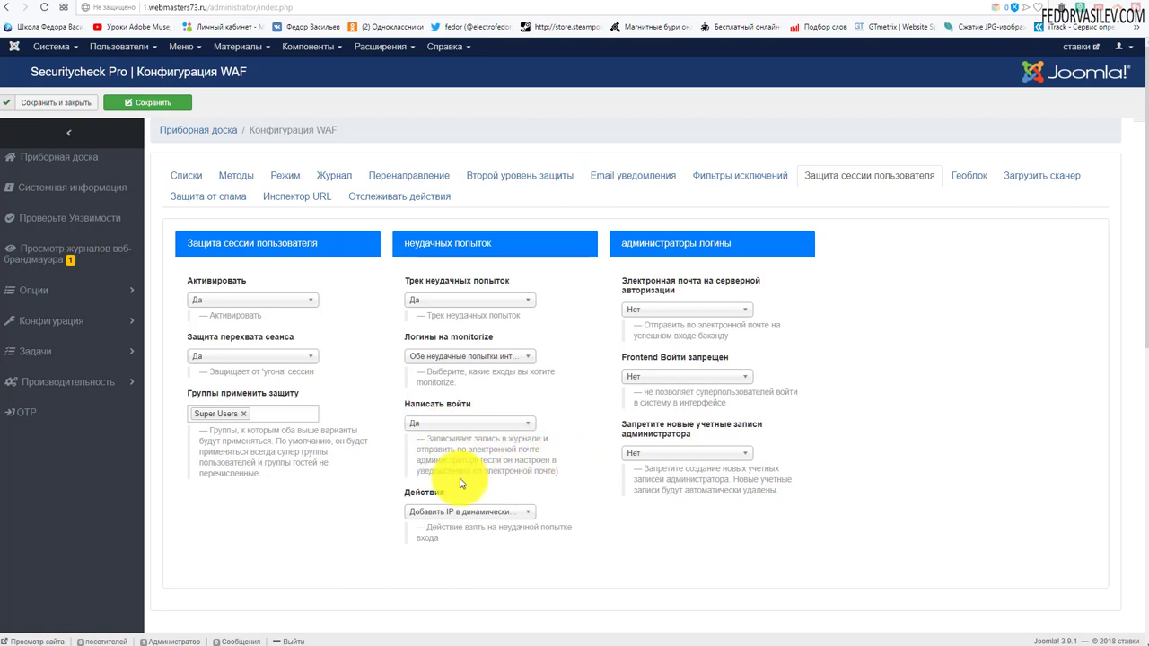
# Step: View the choices for logging failed logins (Написать войти) without changing the setting
pyautogui.click(508, 425)
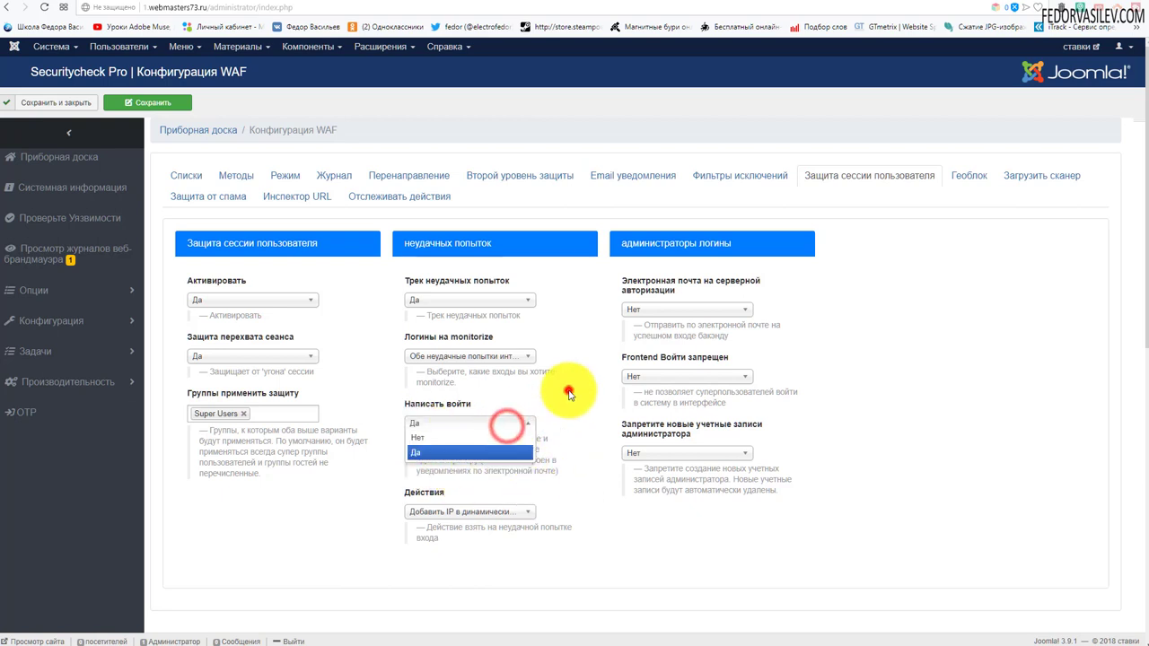
pyautogui.click(515, 435)
pyautogui.scroll(-2, 489, 471)
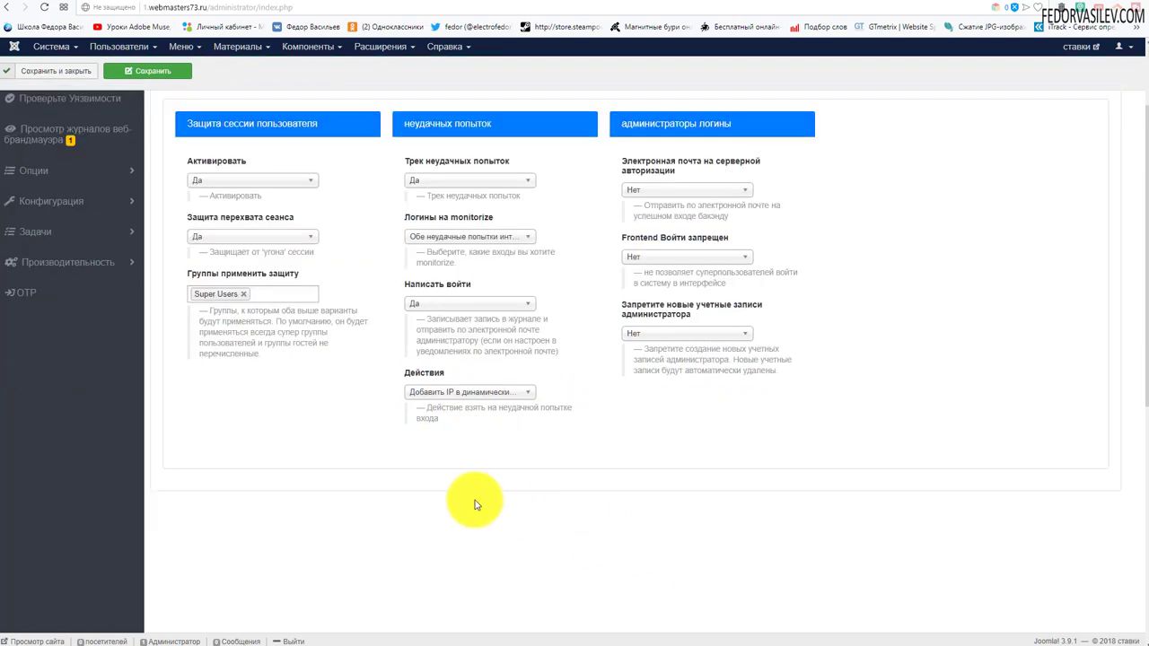
pyautogui.scroll(2, 469, 456)
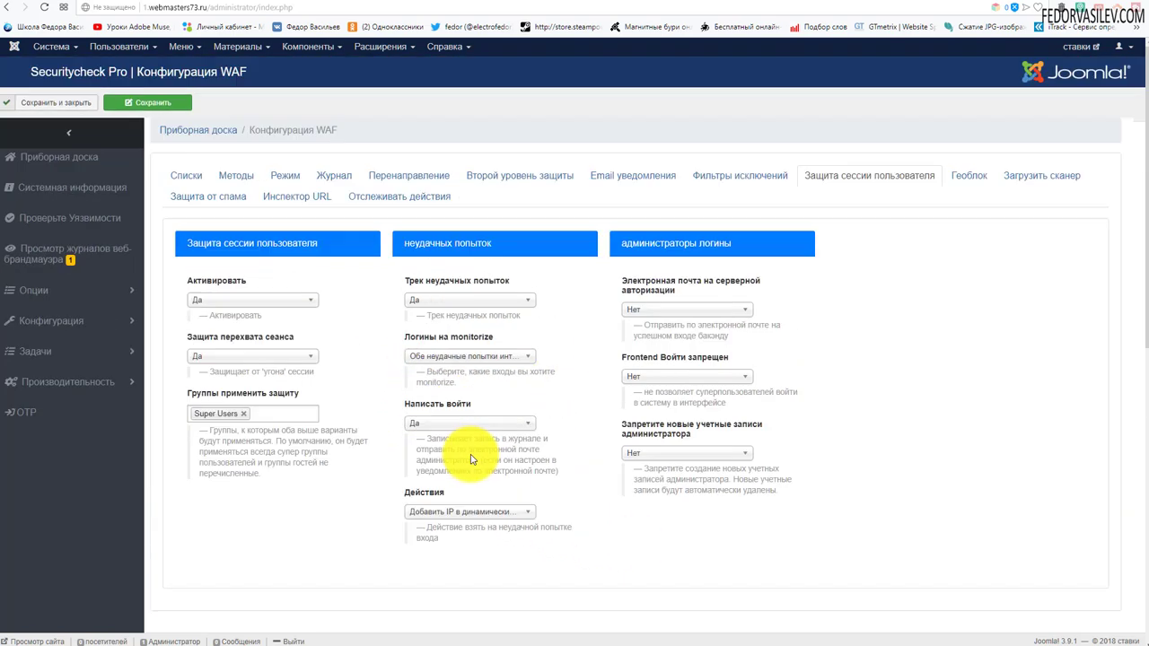
# Step: Choose "Добавить IP в динамический черный список" as the action (Действия) for failed login attempts
pyautogui.scroll(-1, 489, 460)
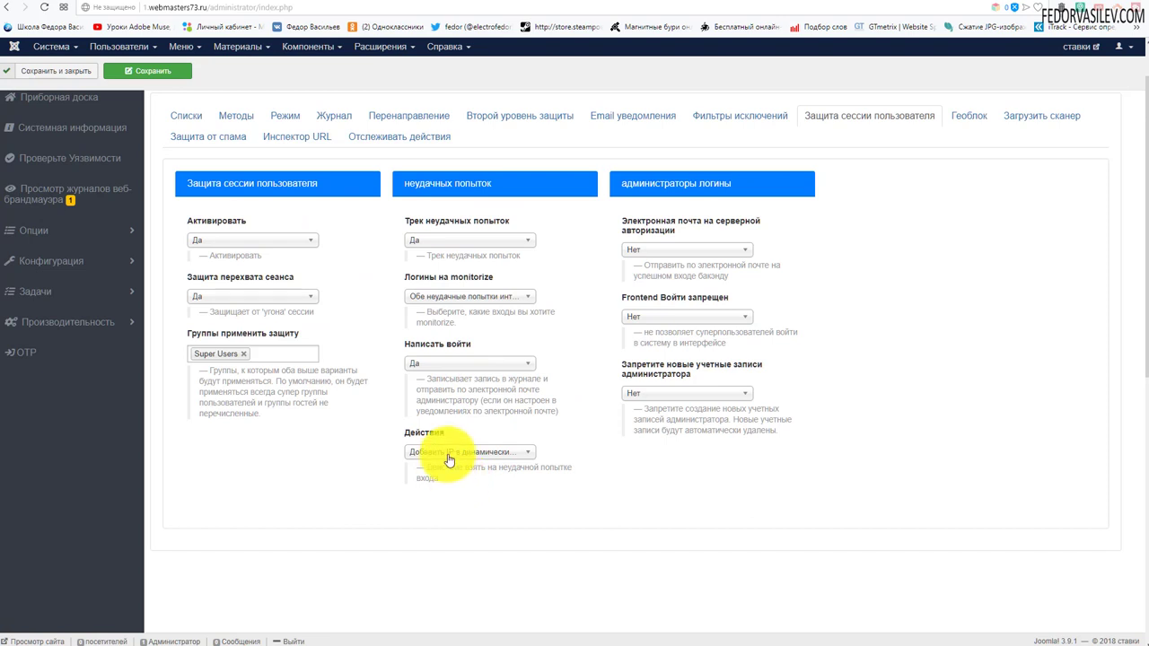
pyautogui.click(448, 458)
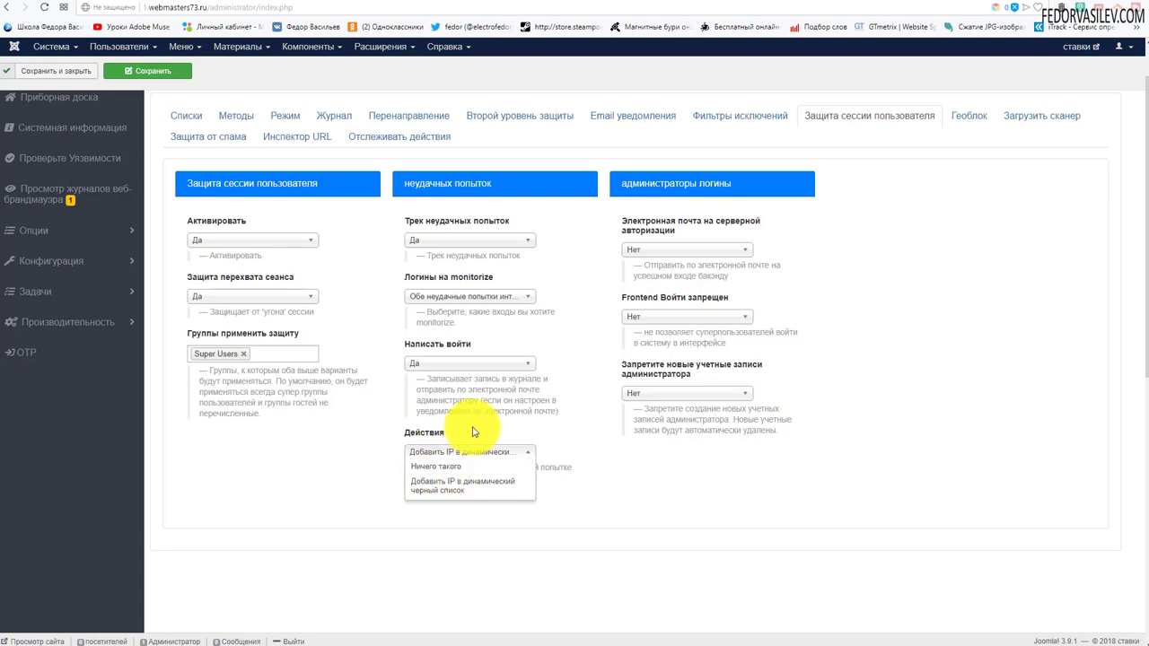
pyautogui.click(494, 490)
pyautogui.moveTo(475, 480); pyautogui.dragTo(404, 473)
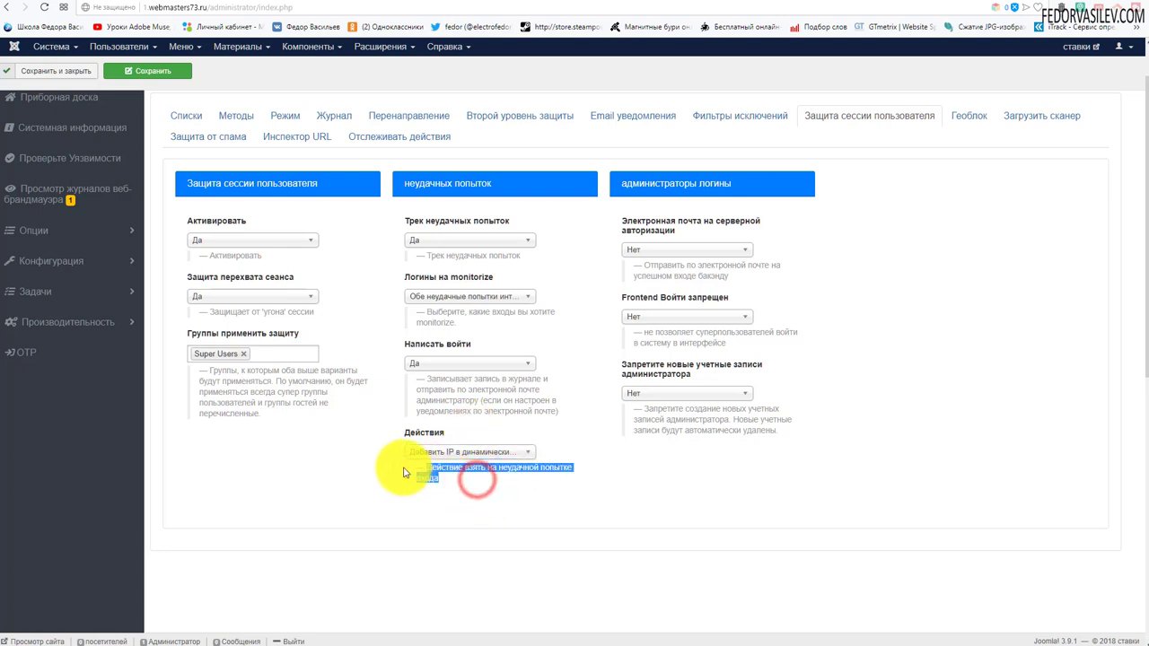
pyautogui.click(654, 482)
pyautogui.scroll(2, 628, 538)
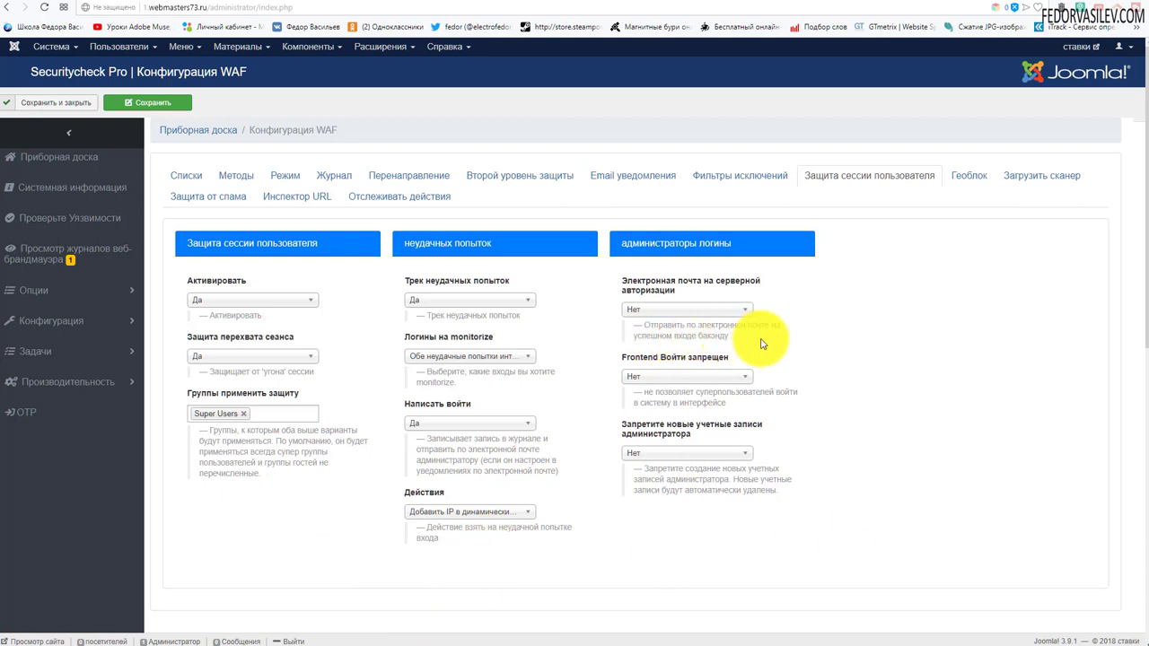
# Step: View the choices for backend login e-mail (Электронная почта на серверной авторизации) and Frontend Войти запрещен, keeping both settings as they are
pyautogui.click(644, 312)
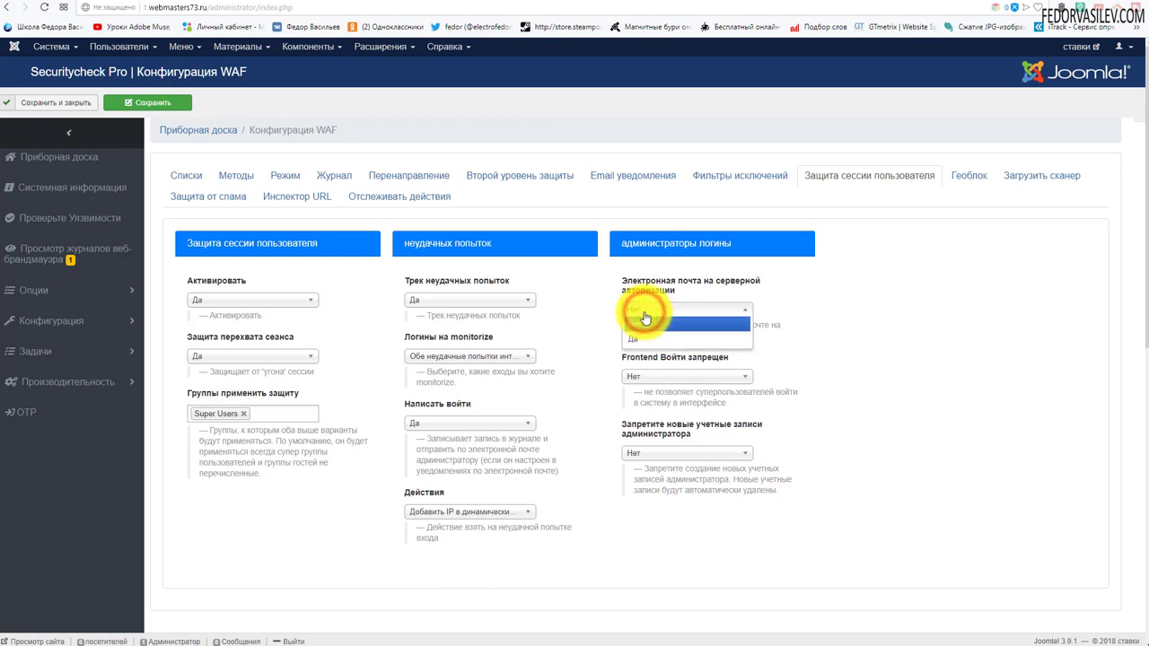
pyautogui.click(844, 301)
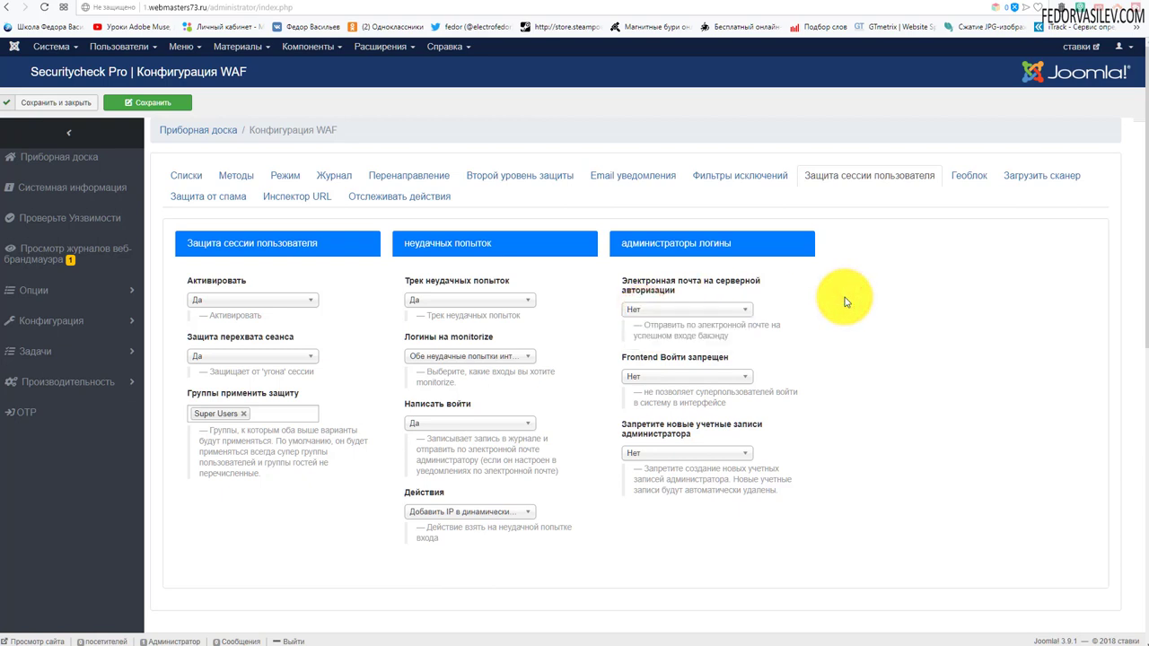
pyautogui.click(638, 311)
pyautogui.click(664, 324)
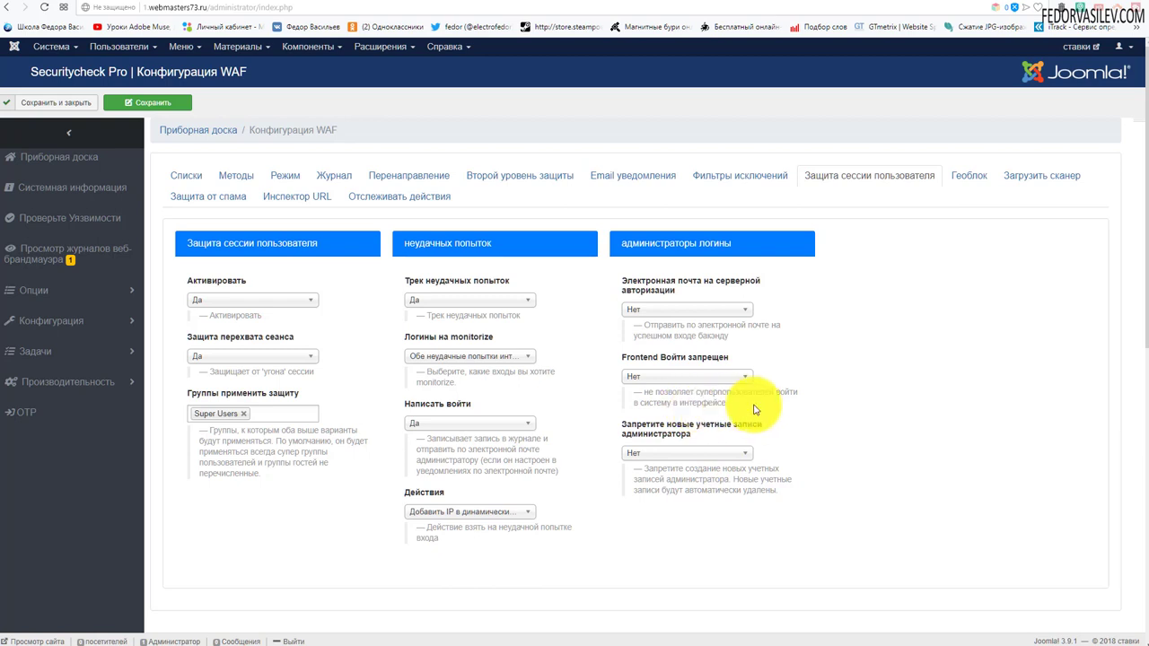
pyautogui.click(644, 381)
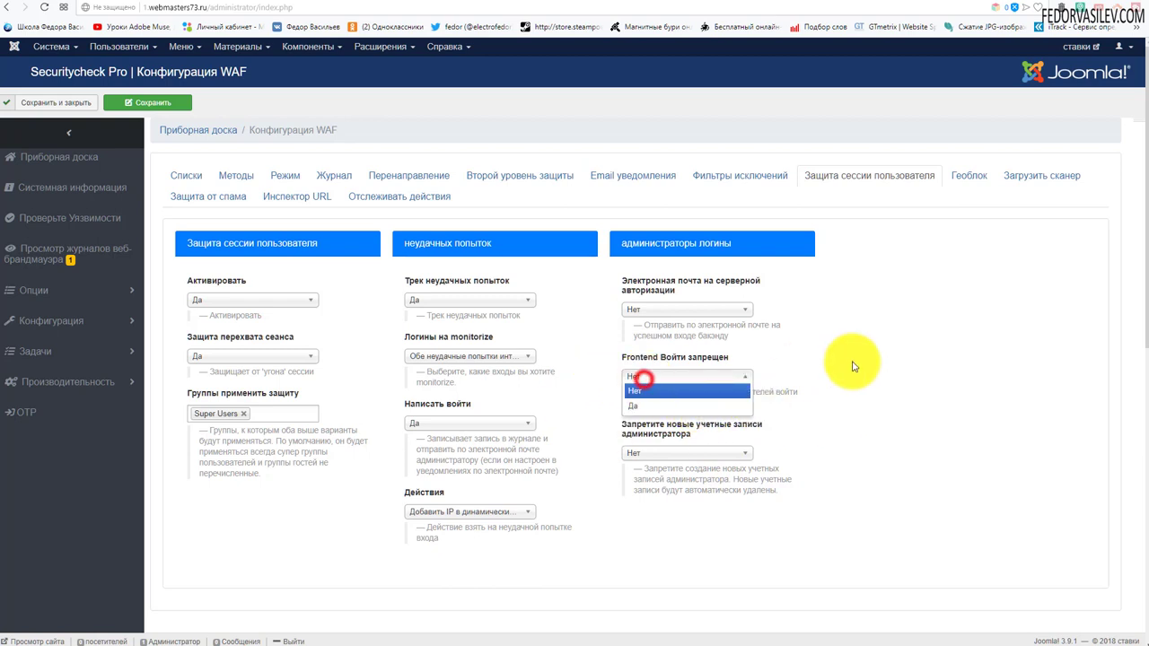
pyautogui.click(852, 361)
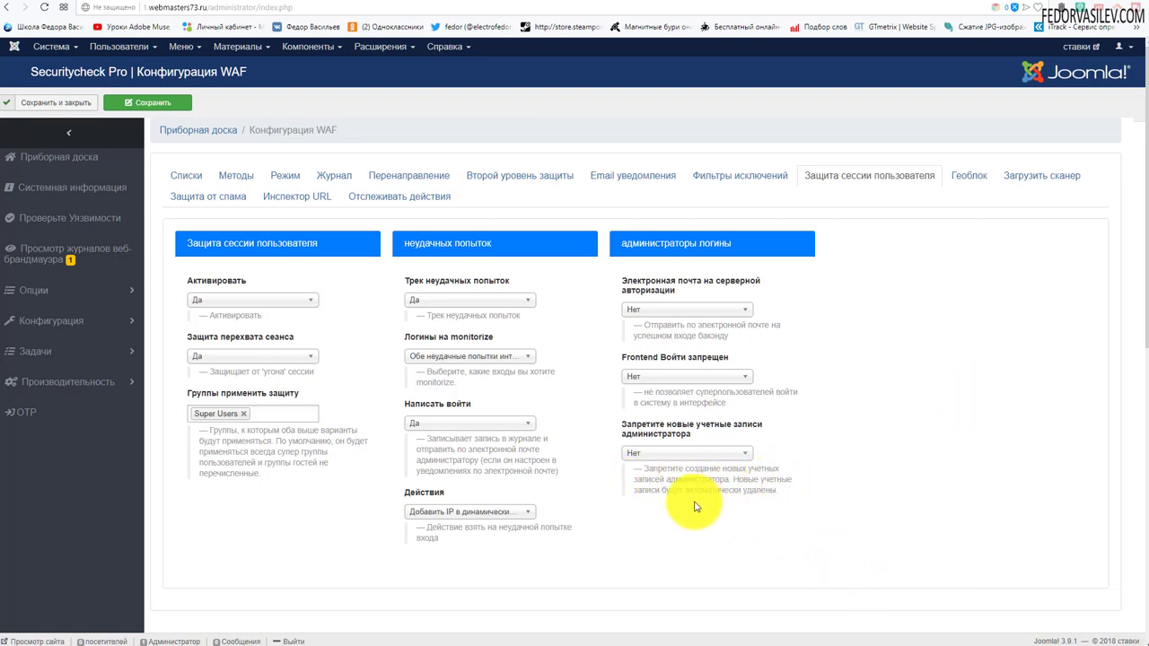
# Step: Set the ban on new administrator accounts (Запретите новые учетные записи администратора) to "Да" and save the WAF configuration
pyautogui.click(658, 460)
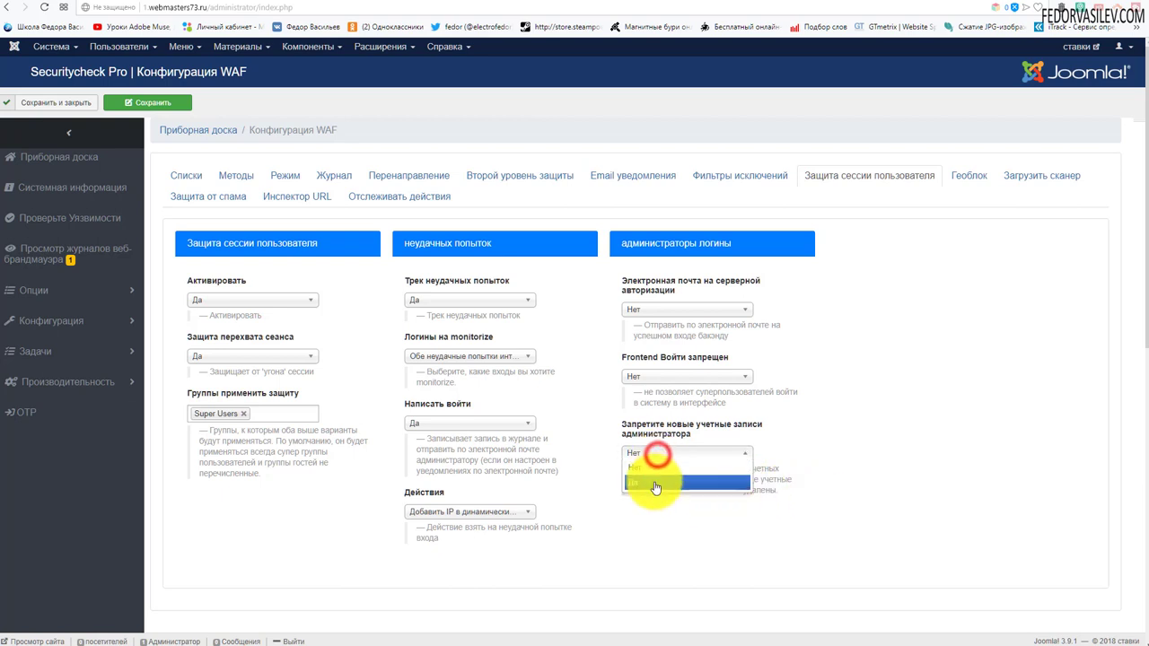
pyautogui.click(714, 481)
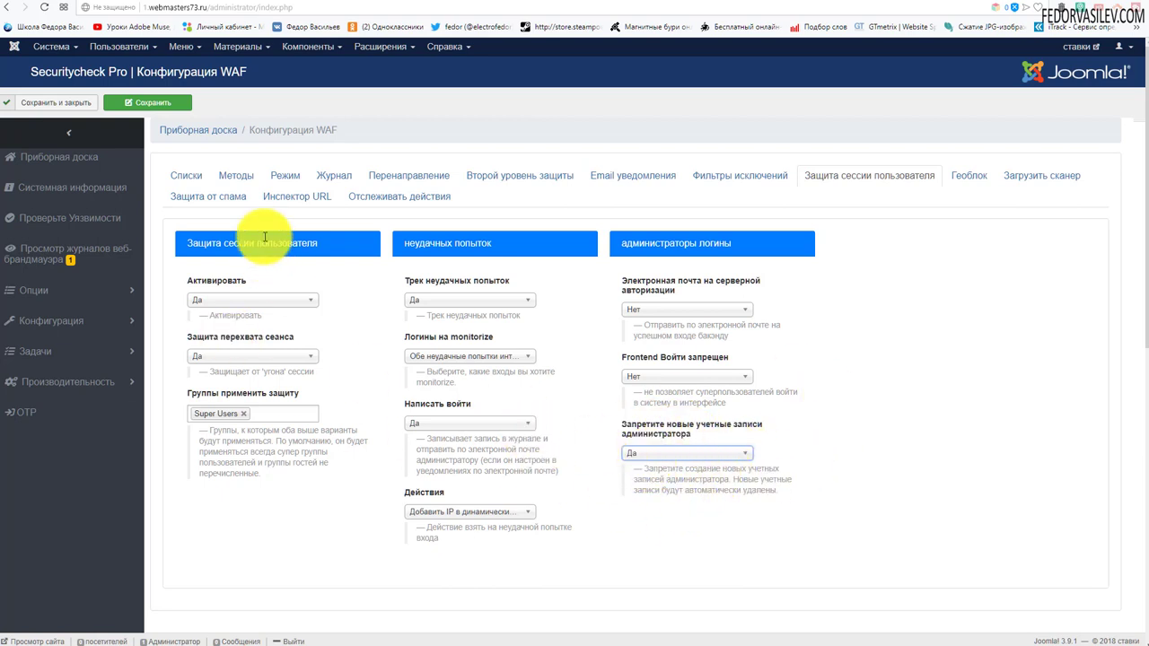
pyautogui.click(175, 105)
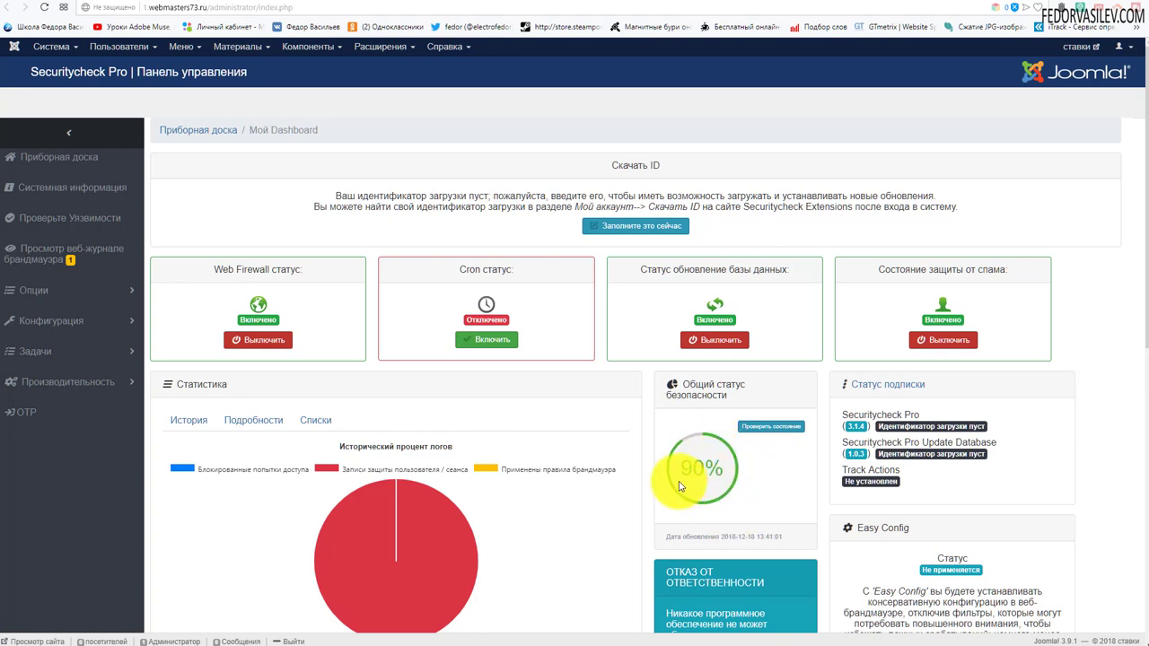
# Step: Open the system information from the overall security status and examine the extension status, global, MySQL and PHP configuration
pyautogui.click(687, 438)
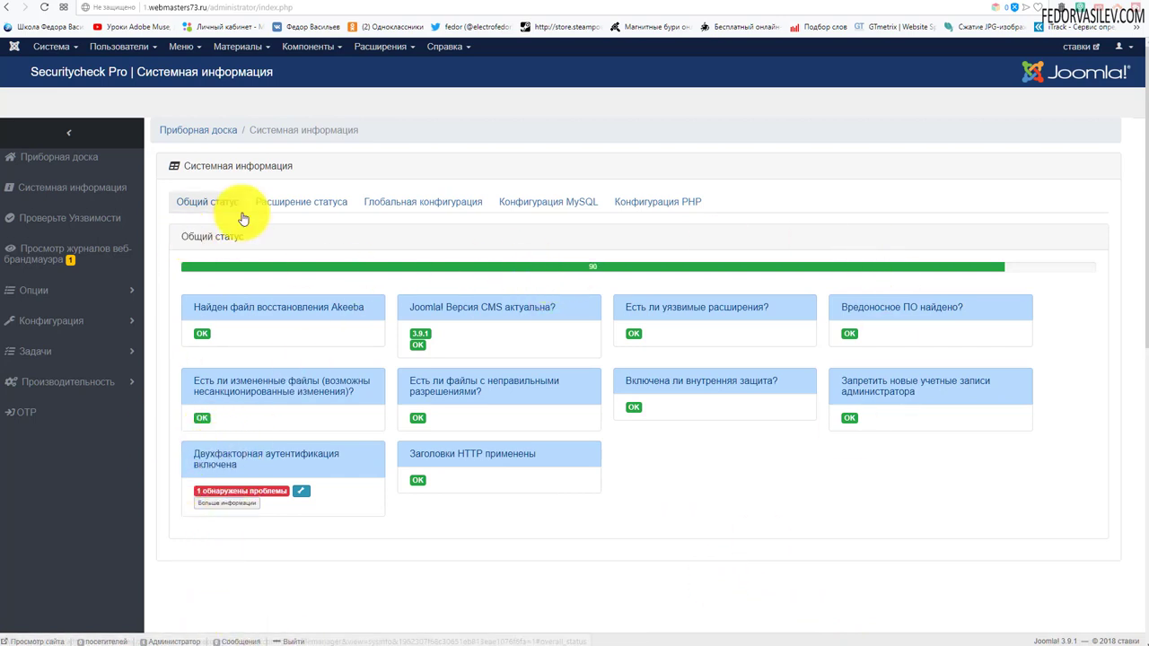
pyautogui.click(286, 202)
pyautogui.scroll(-4, 290, 233)
pyautogui.scroll(5, 305, 269)
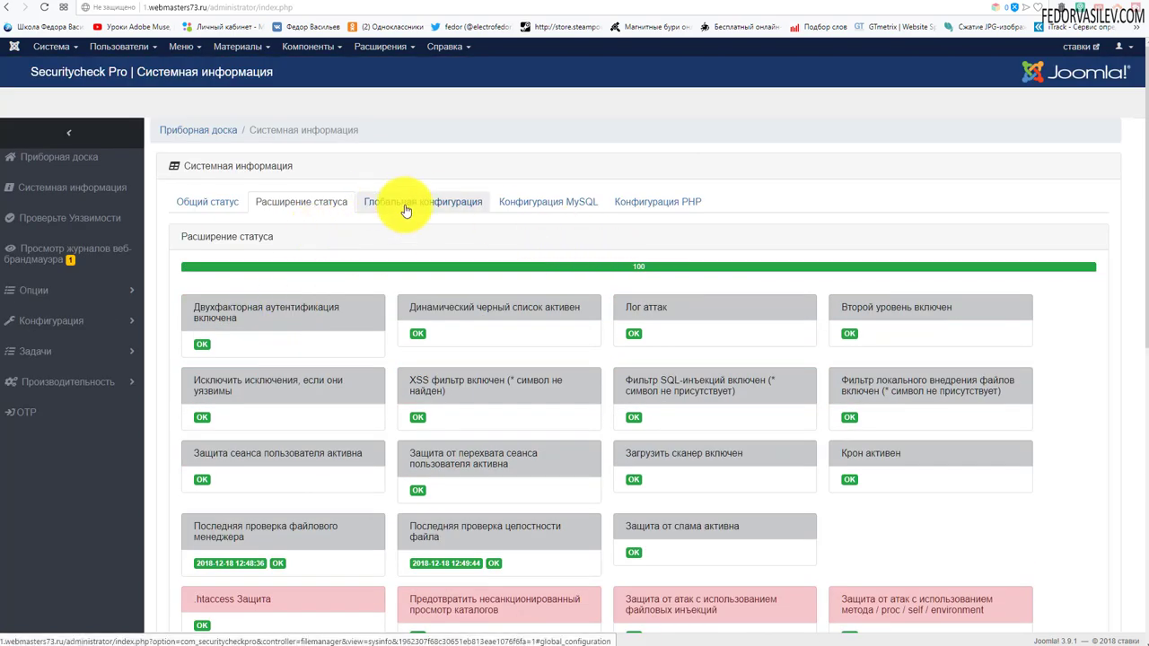
pyautogui.click(443, 202)
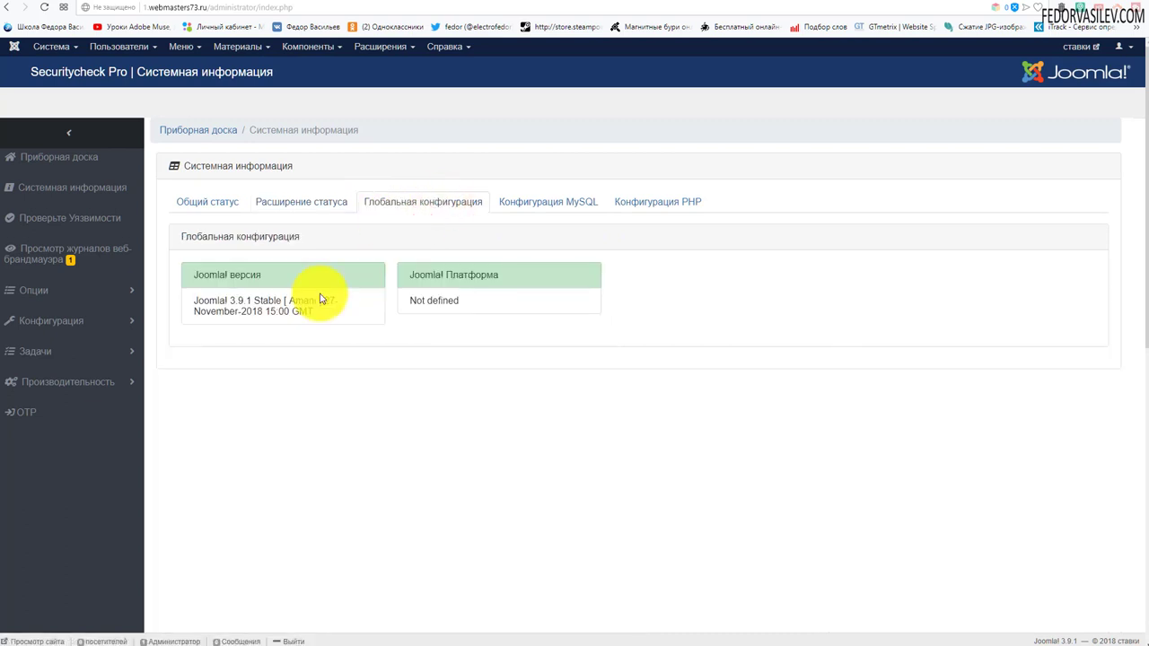
pyautogui.click(537, 208)
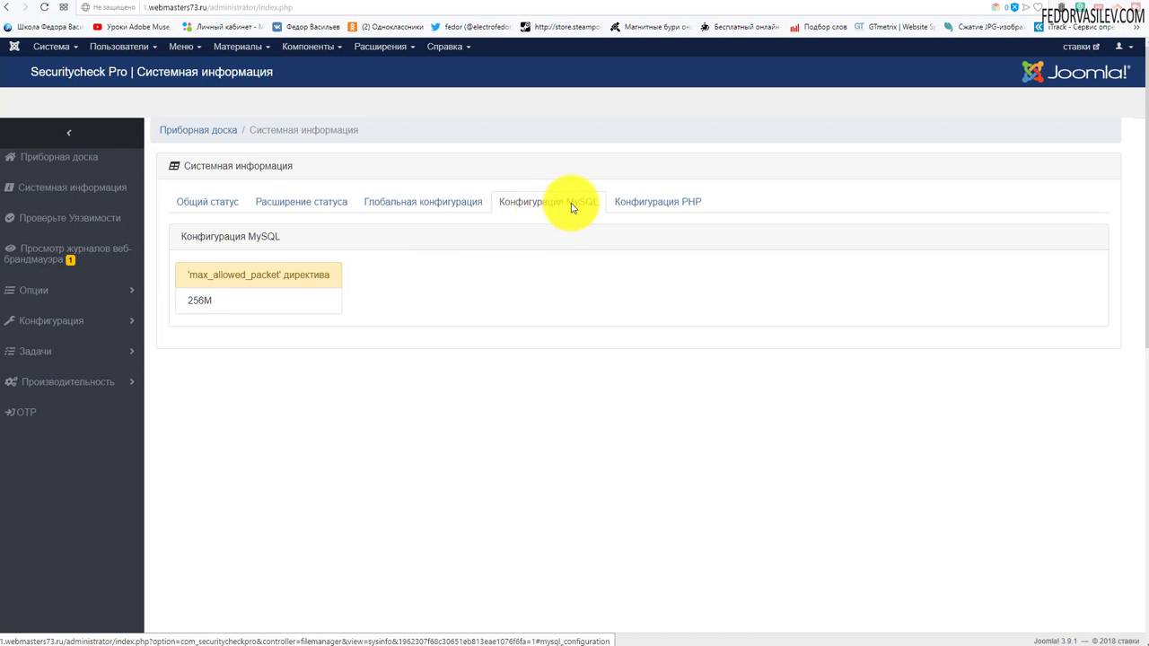
pyautogui.click(682, 203)
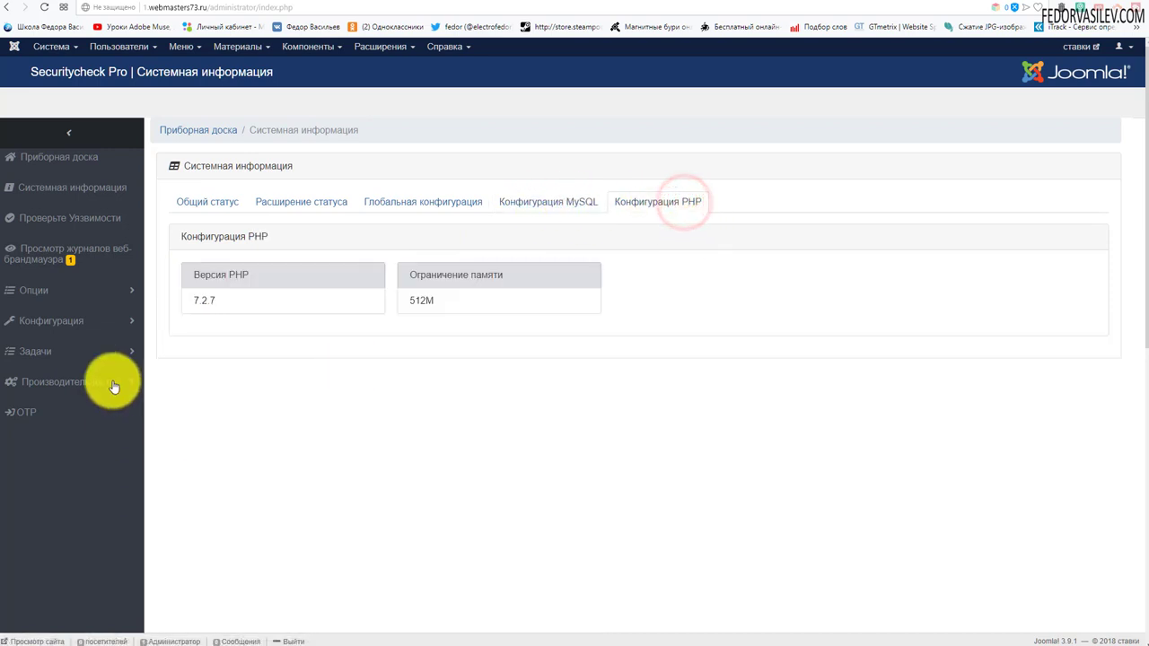
pyautogui.doubleClick(215, 300)
pyautogui.click(284, 368)
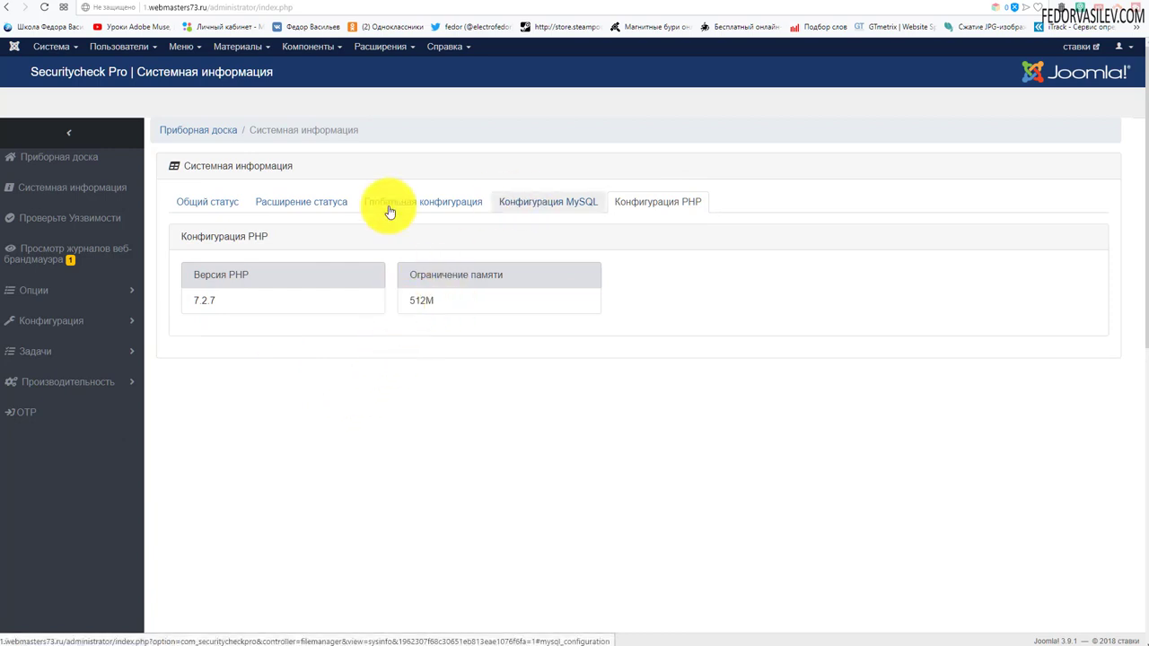
# Step: Return to the overall status (Общий статус) and open the fix for the two-factor authentication issue
pyautogui.click(305, 201)
pyautogui.click(184, 205)
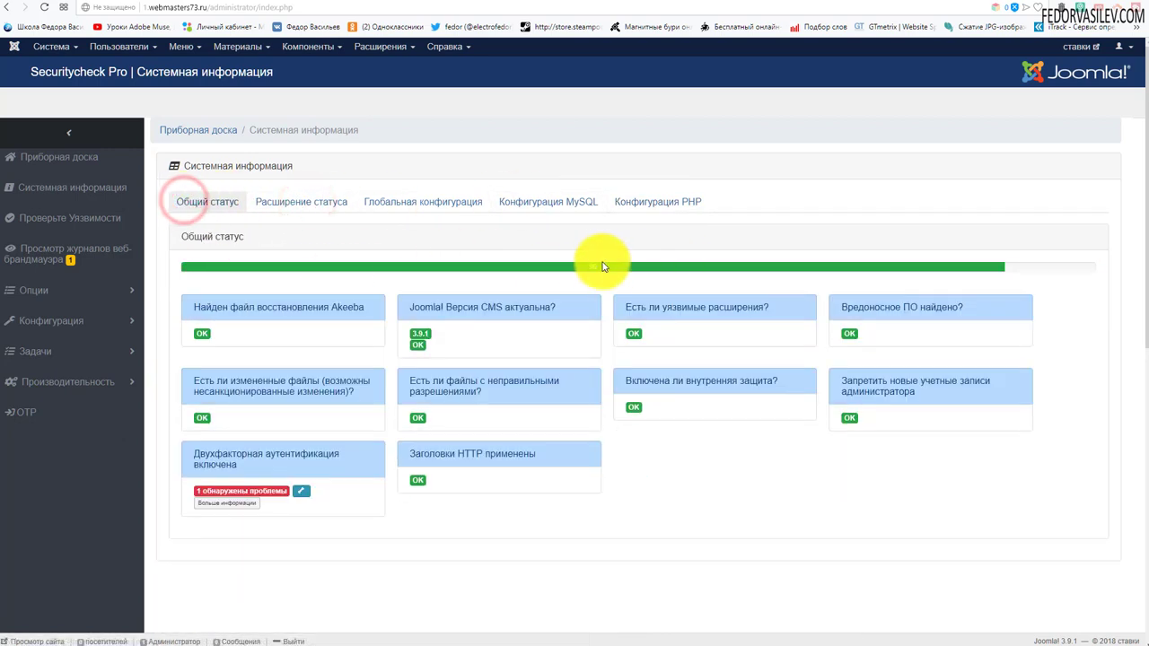
pyautogui.scroll(-2, 267, 415)
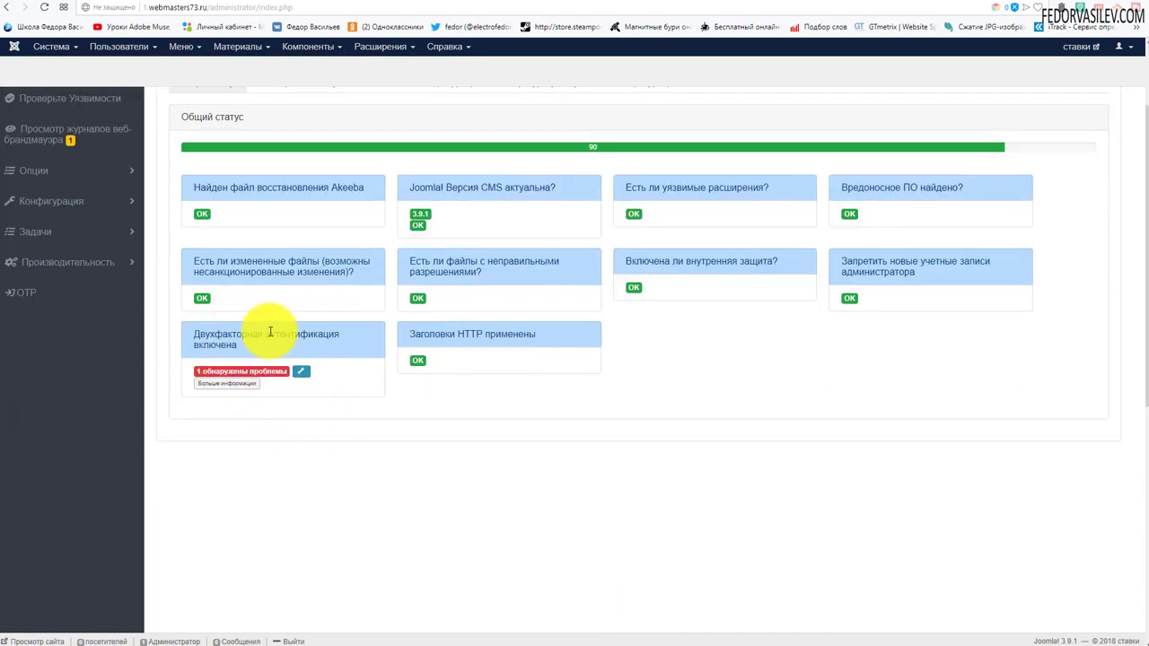
pyautogui.scroll(2, 574, 359)
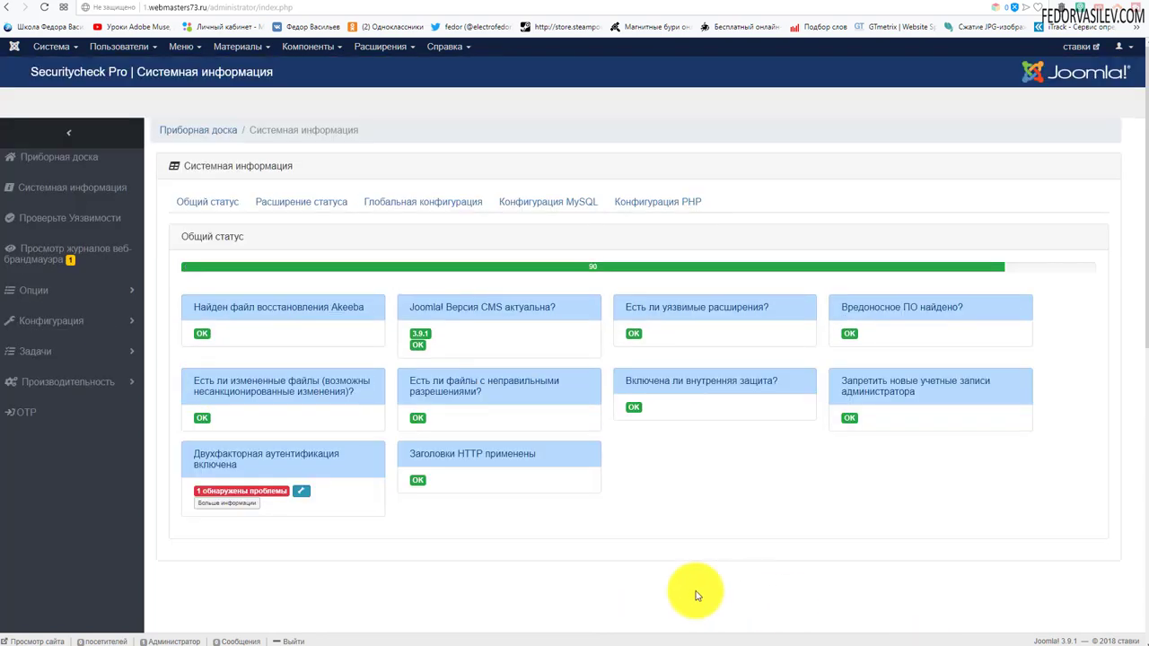
pyautogui.click(299, 492)
pyautogui.scroll(-1, 374, 368)
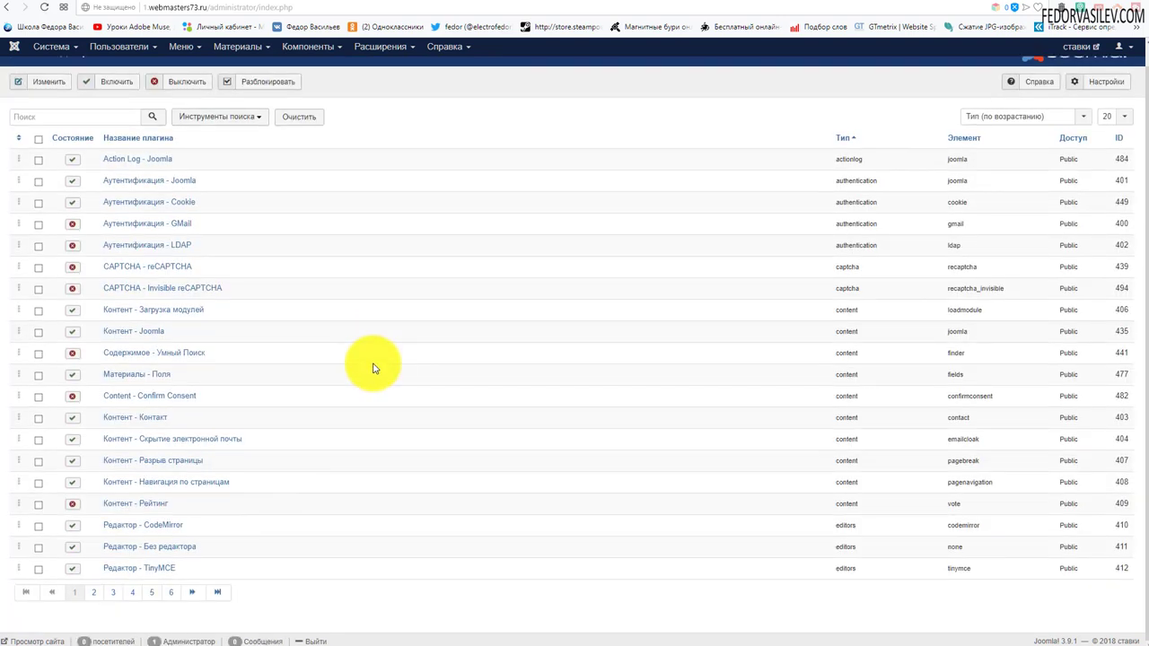
pyautogui.scroll(1, 374, 367)
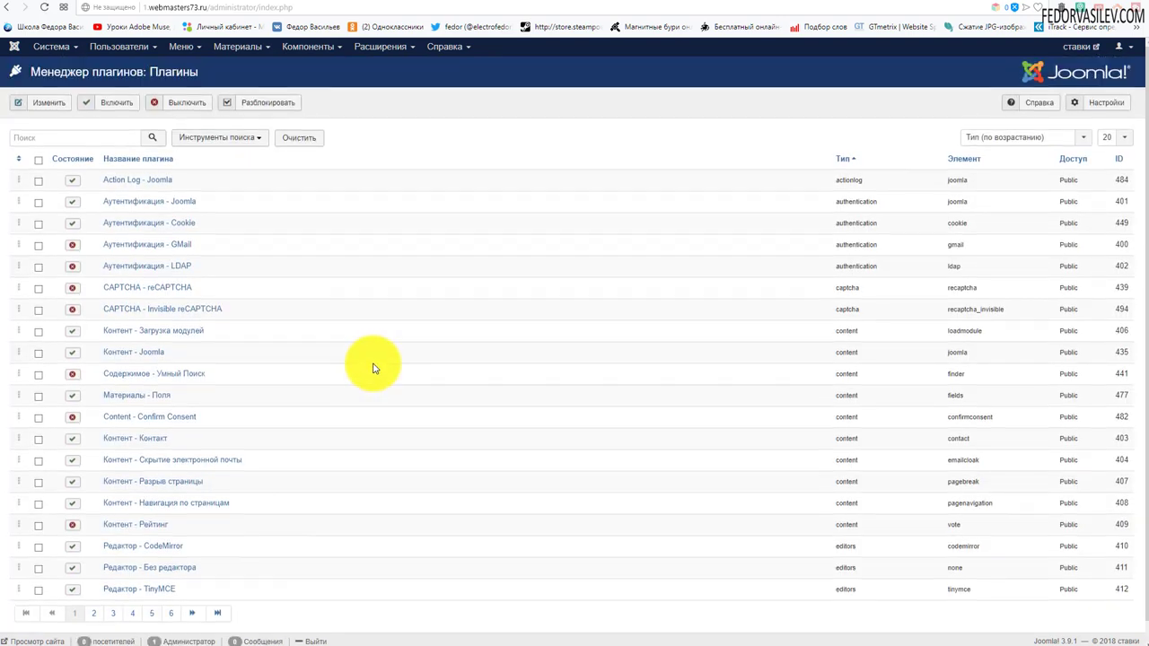
# Step: Filter the plugin list by state to show only disabled plugins (Отключено)
pyautogui.click(174, 139)
pyautogui.click(72, 168)
pyautogui.click(56, 191)
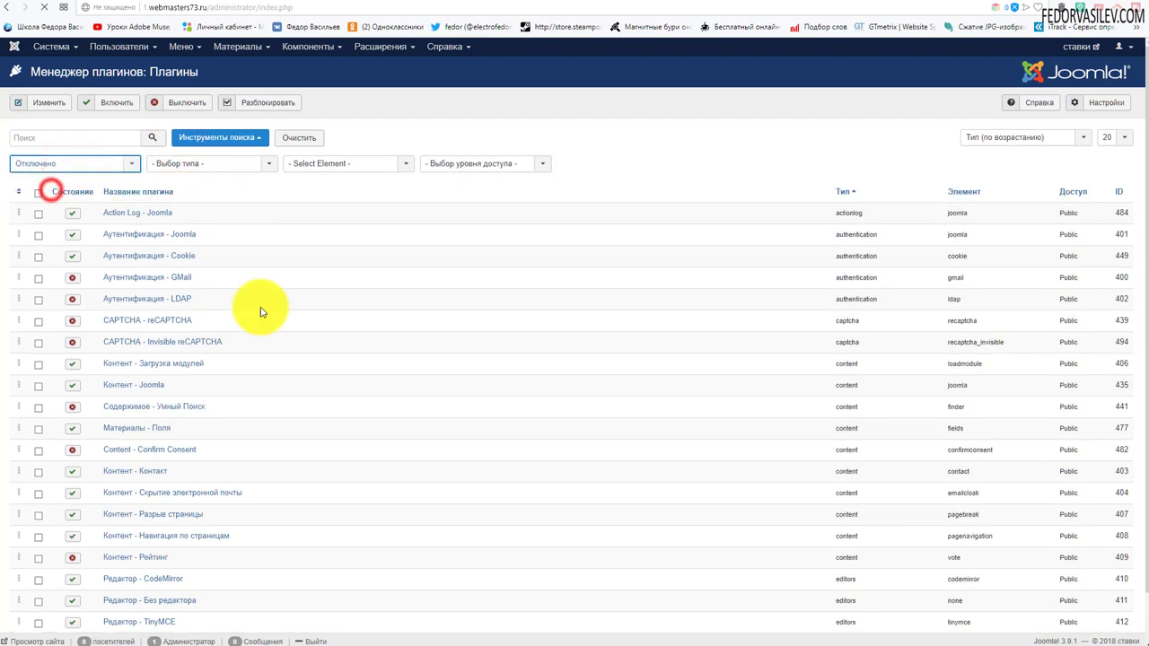
# Step: Set the "Двухфакторная аутентификация - Google Authenticator" plugin's state to "Включено" and save it
pyautogui.scroll(-1, 301, 378)
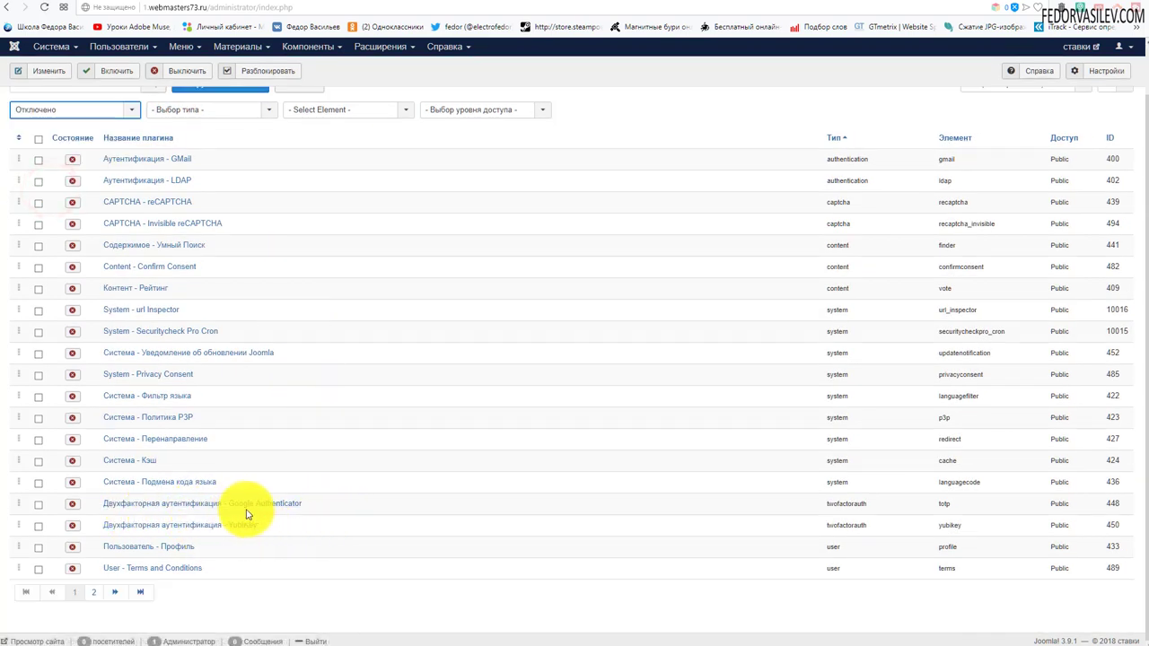
pyautogui.click(280, 504)
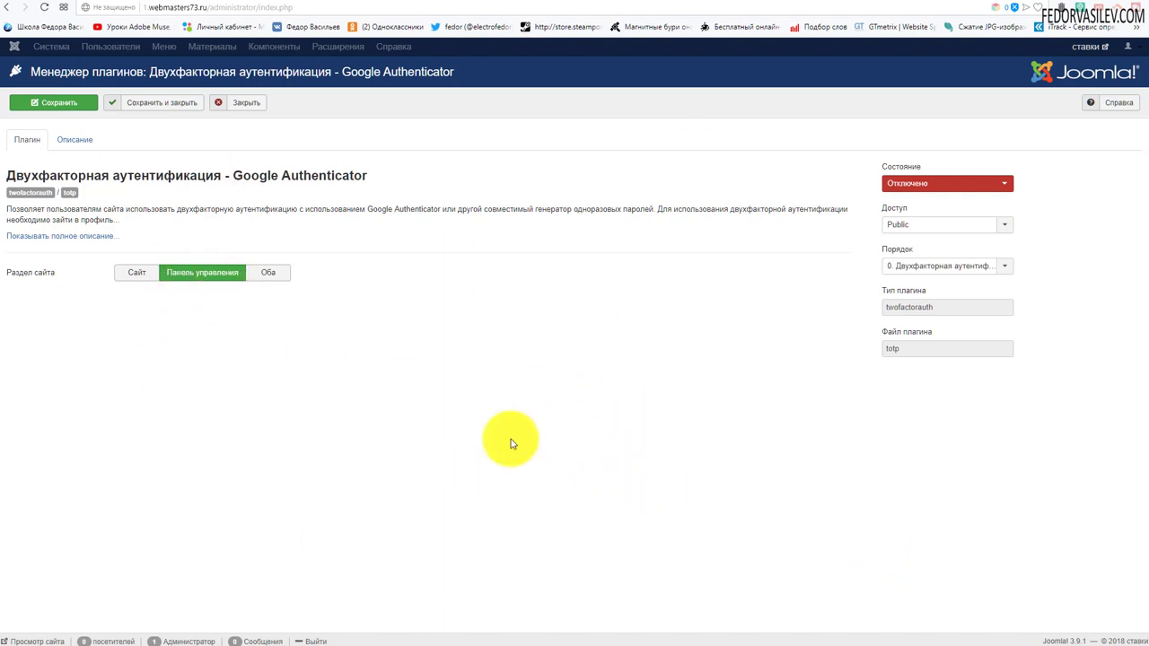
pyautogui.click(898, 184)
pyautogui.click(896, 202)
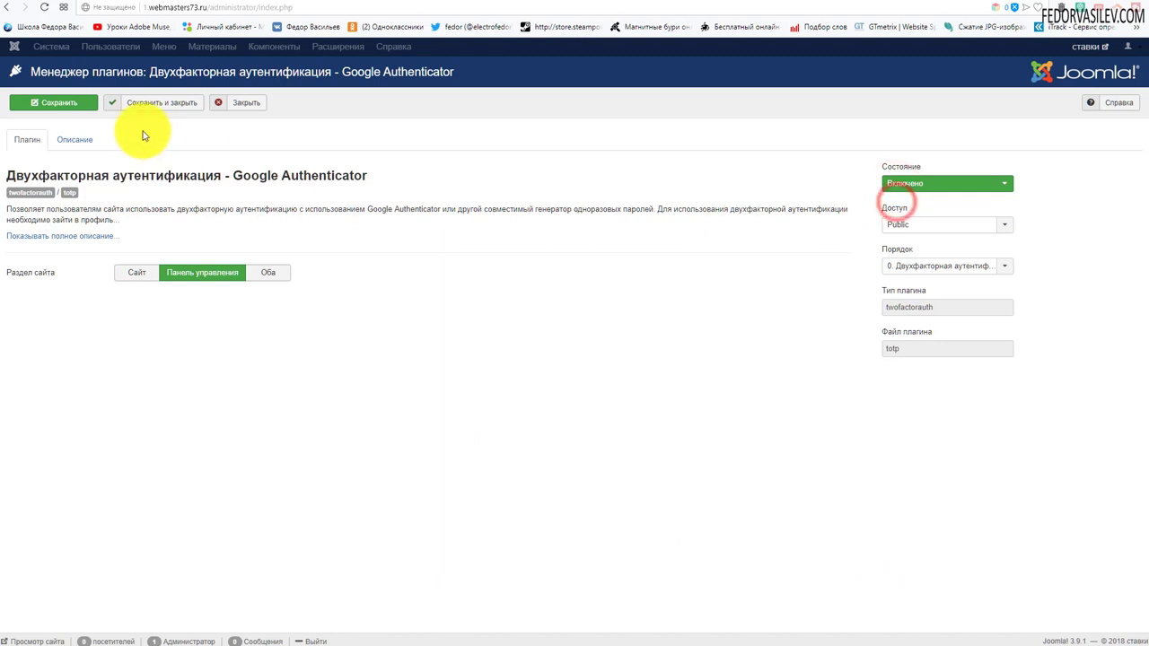
pyautogui.click(56, 102)
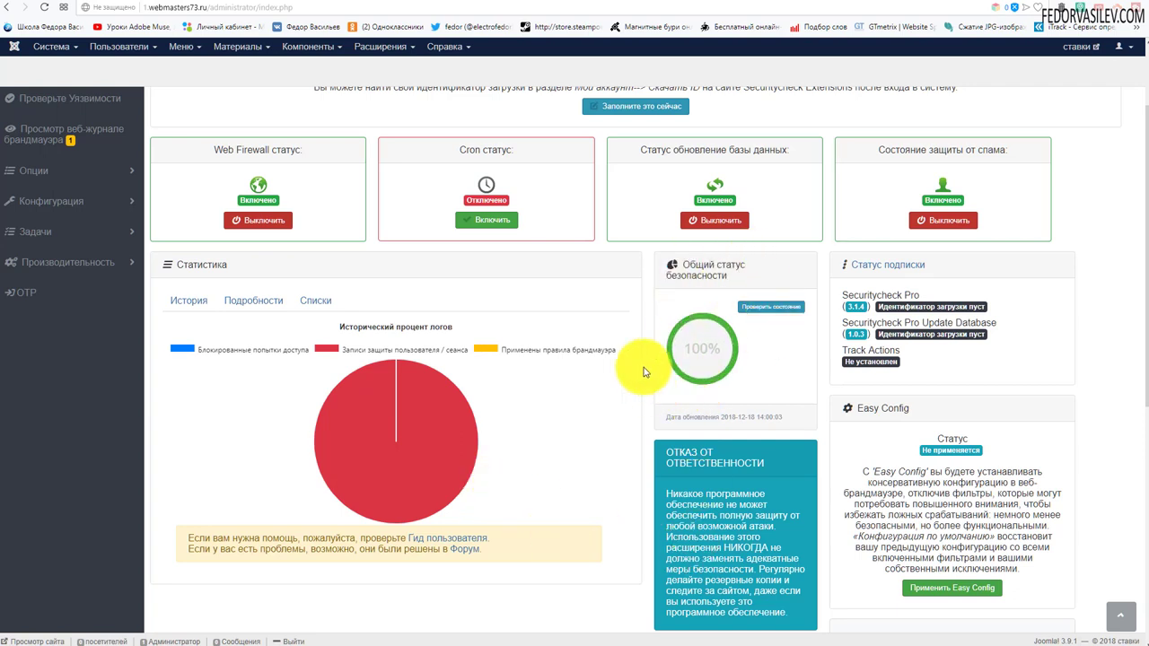
# Step: Log out of the administrator panel and log back in with the prefilled credentials, leaving the secret code empty
pyautogui.scroll(-4, 705, 350)
pyautogui.scroll(5, 700, 350)
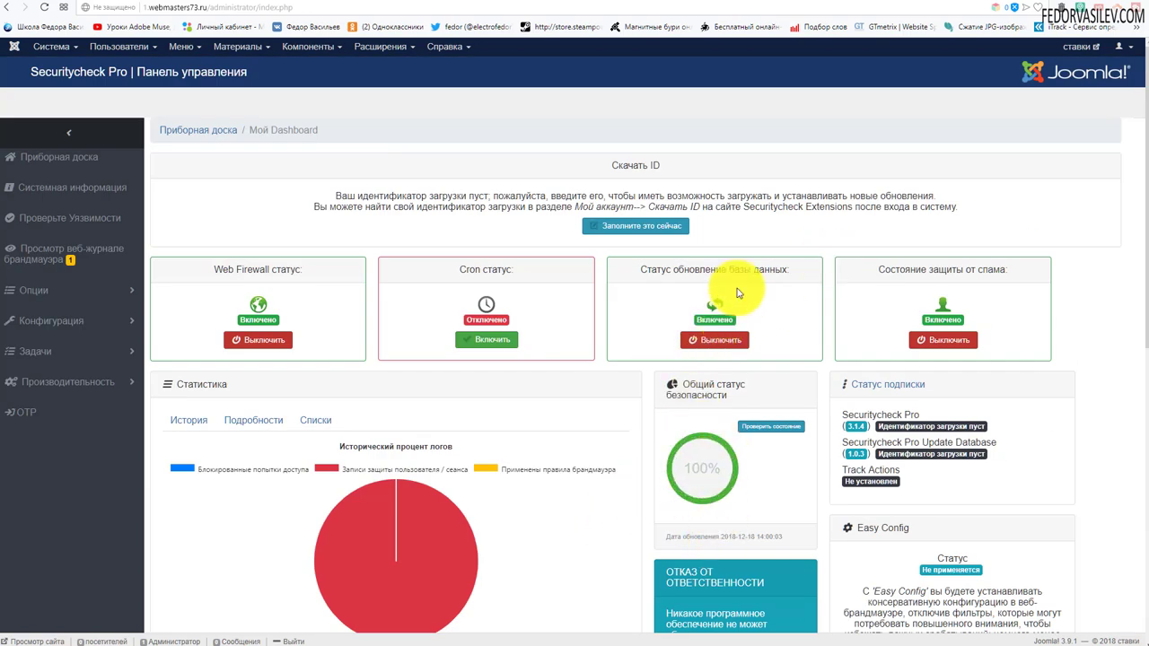
pyautogui.click(1129, 50)
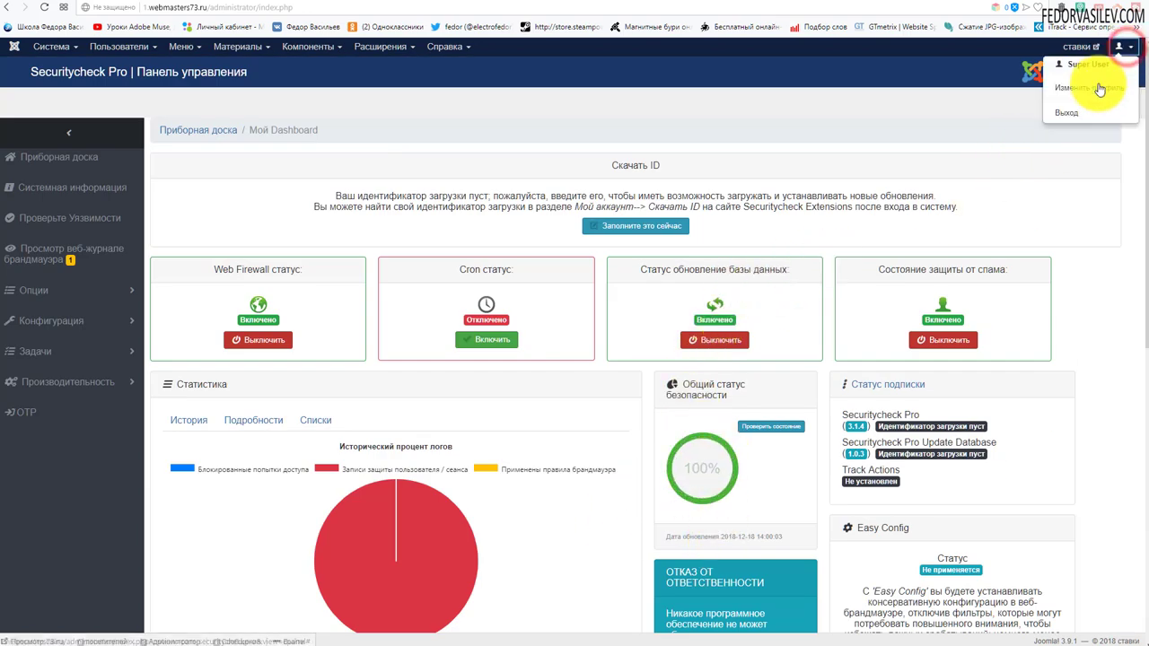
pyautogui.click(1081, 117)
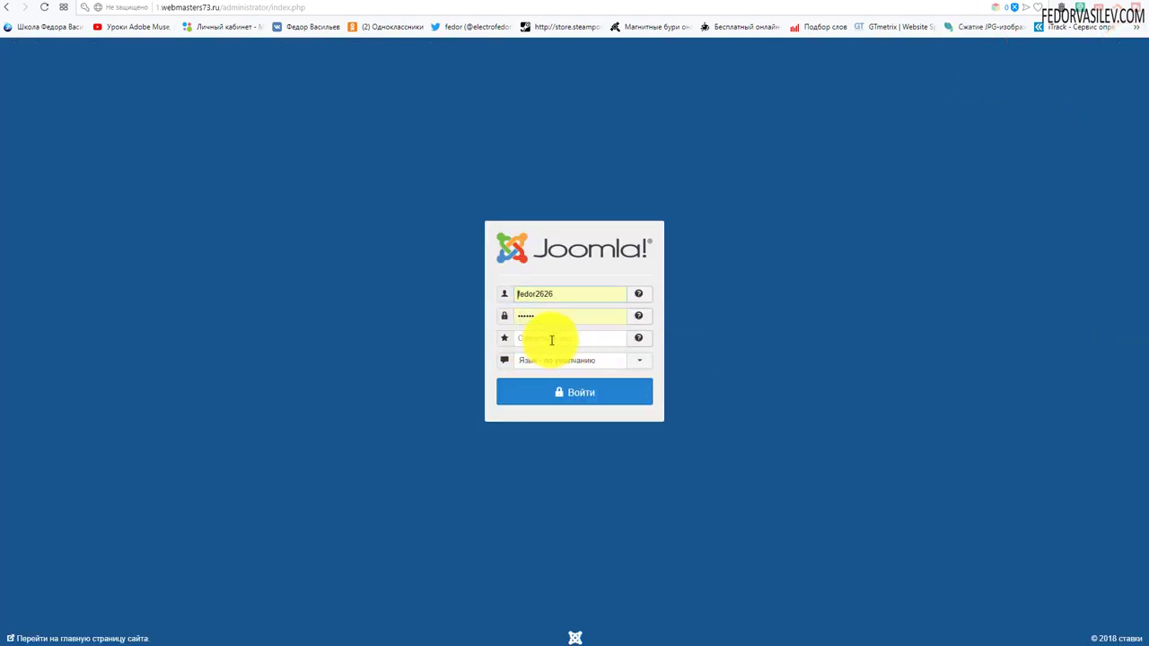
pyautogui.click(539, 395)
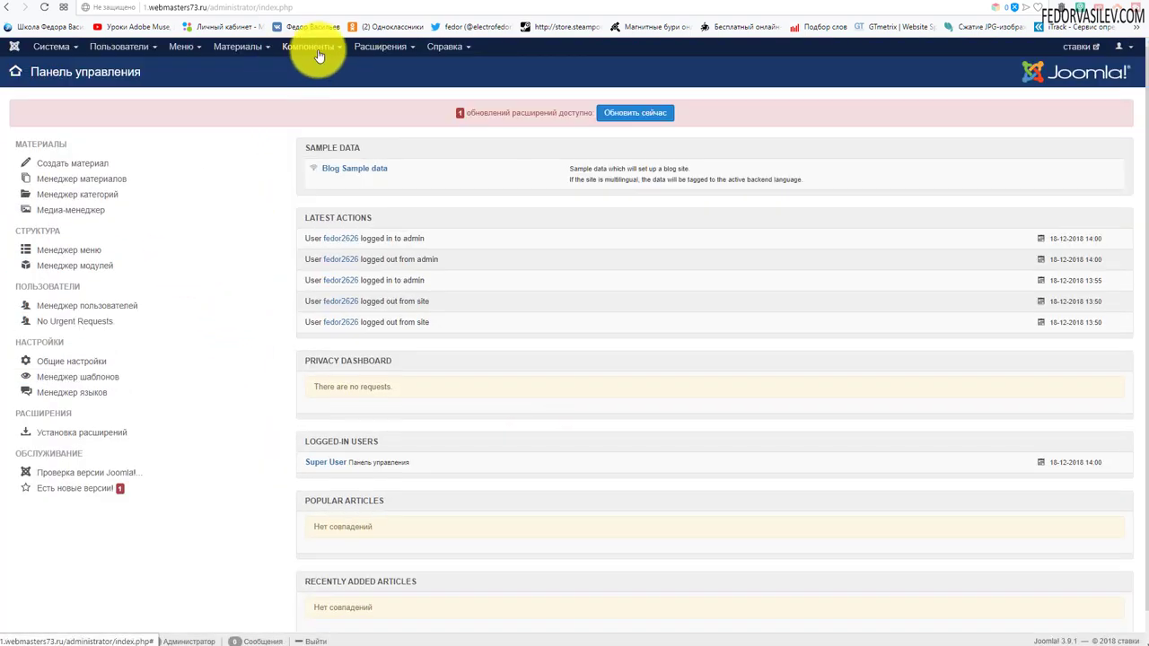
# Step: Open the Super User profile in the user manager and show its two-factor authentication settings
pyautogui.click(383, 47)
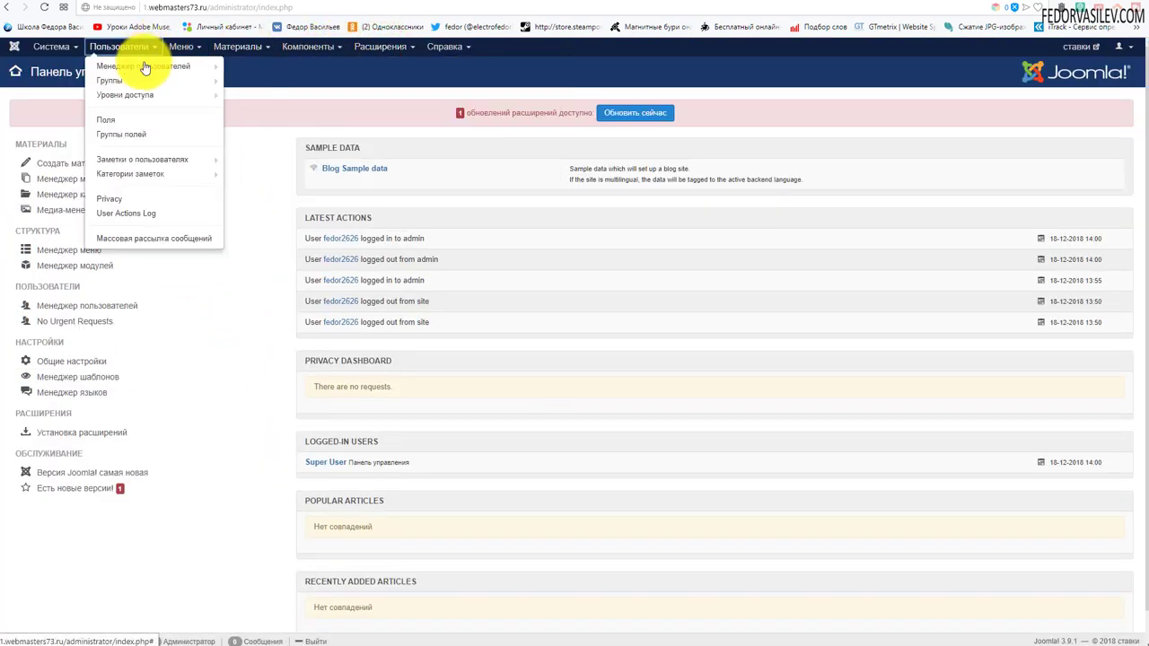
pyautogui.click(144, 66)
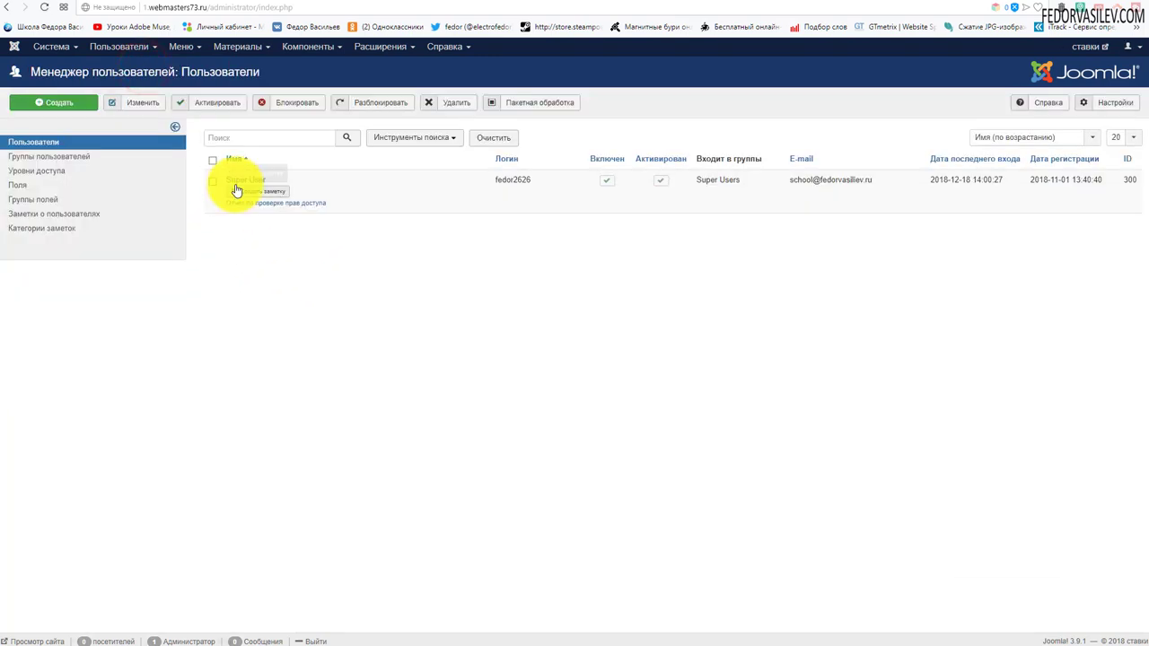
pyautogui.click(249, 183)
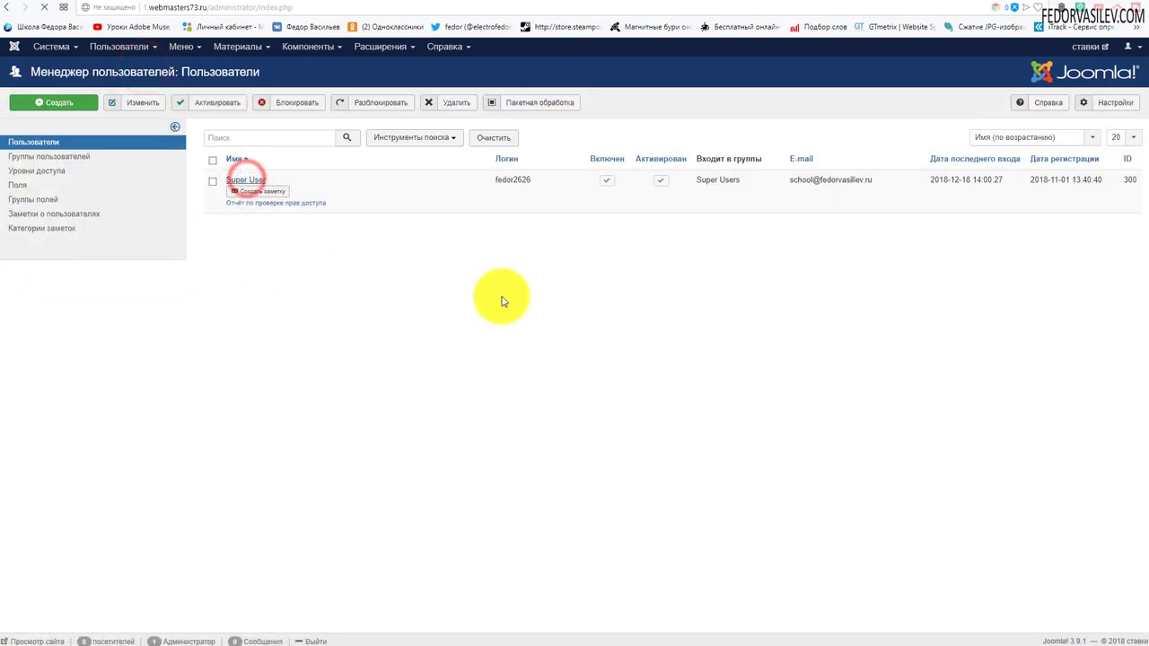
pyautogui.click(23, 171)
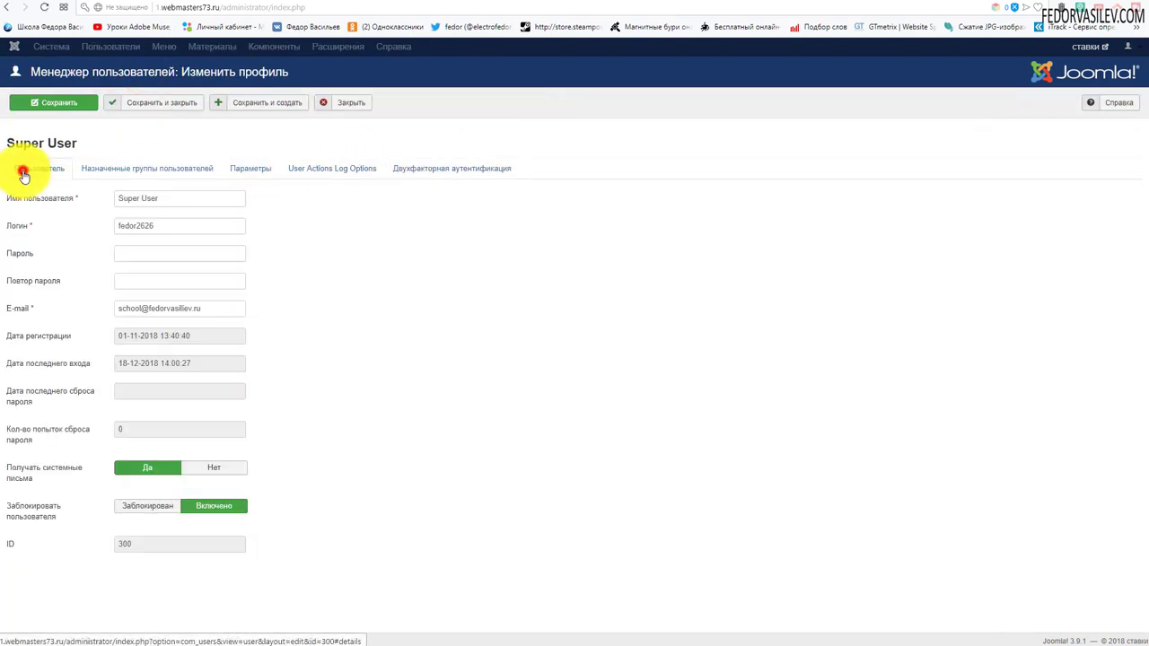
pyautogui.click(422, 177)
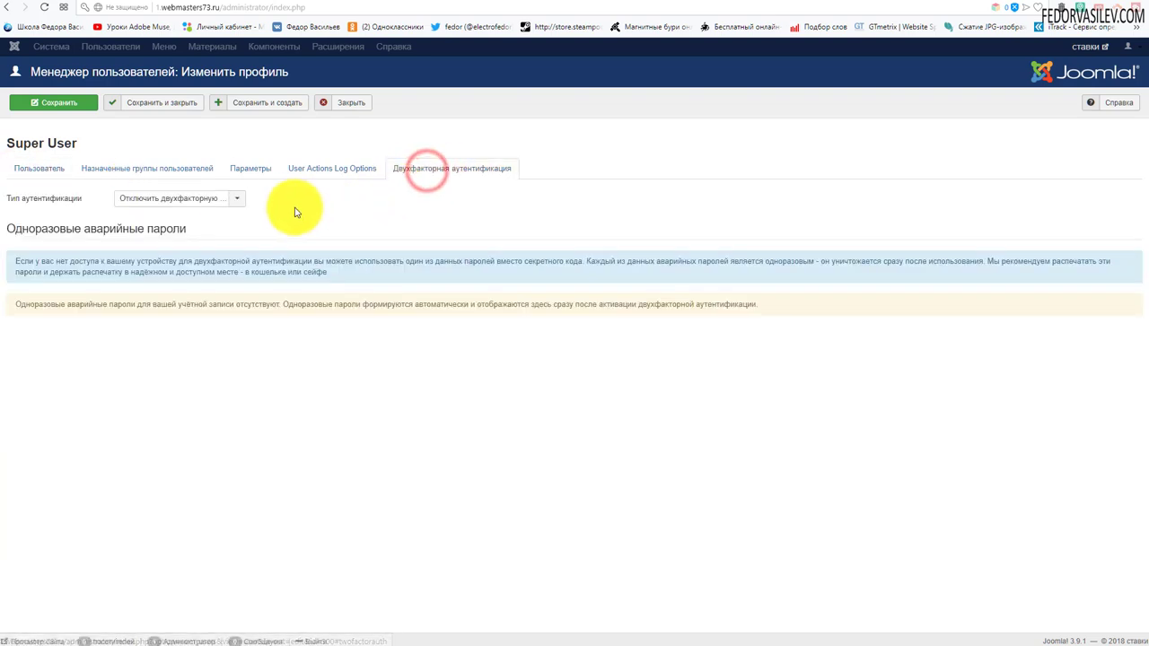
# Step: Choose Google Authenticator as the authentication type (Тип аутентификации) and view its setup instructions
pyautogui.click(215, 197)
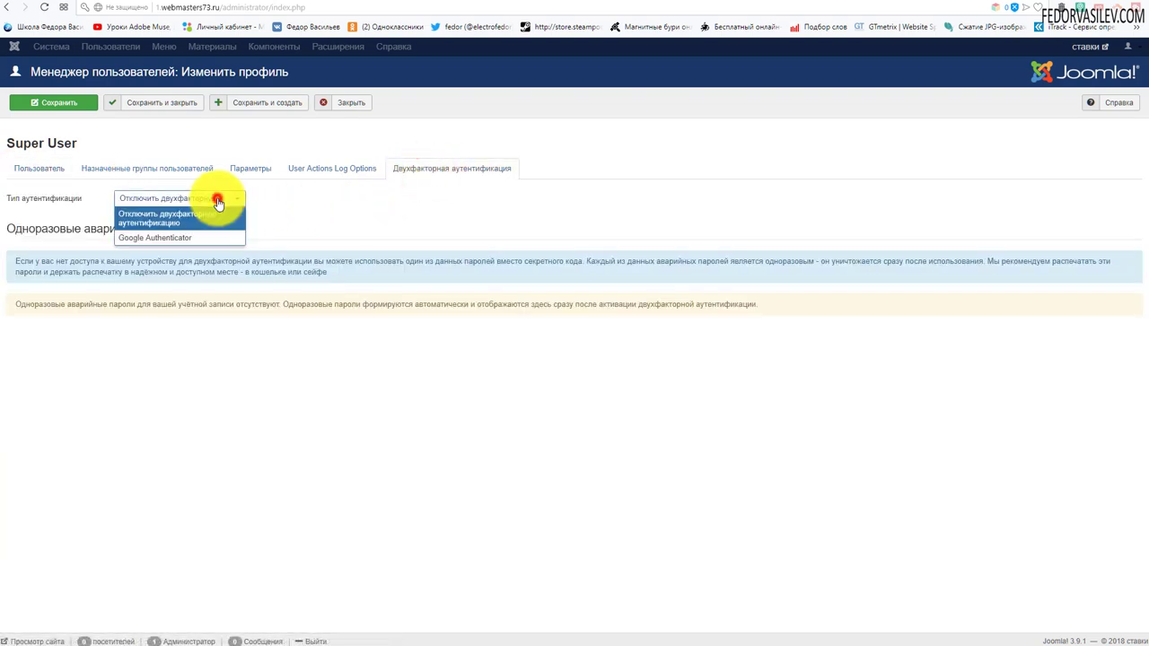
pyautogui.click(175, 239)
pyautogui.scroll(-2, 278, 245)
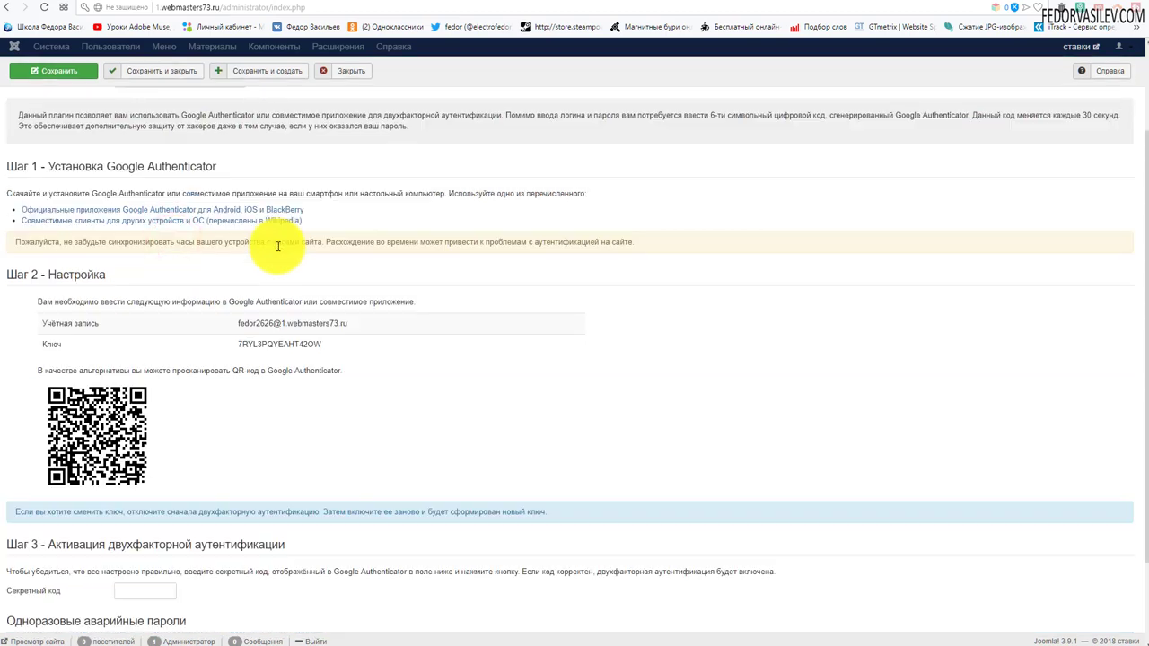
# Step: Read through the Google Authenticator setup instructions and check the linked help page for the official Android, iOS and BlackBerry apps
pyautogui.scroll(-2, 278, 245)
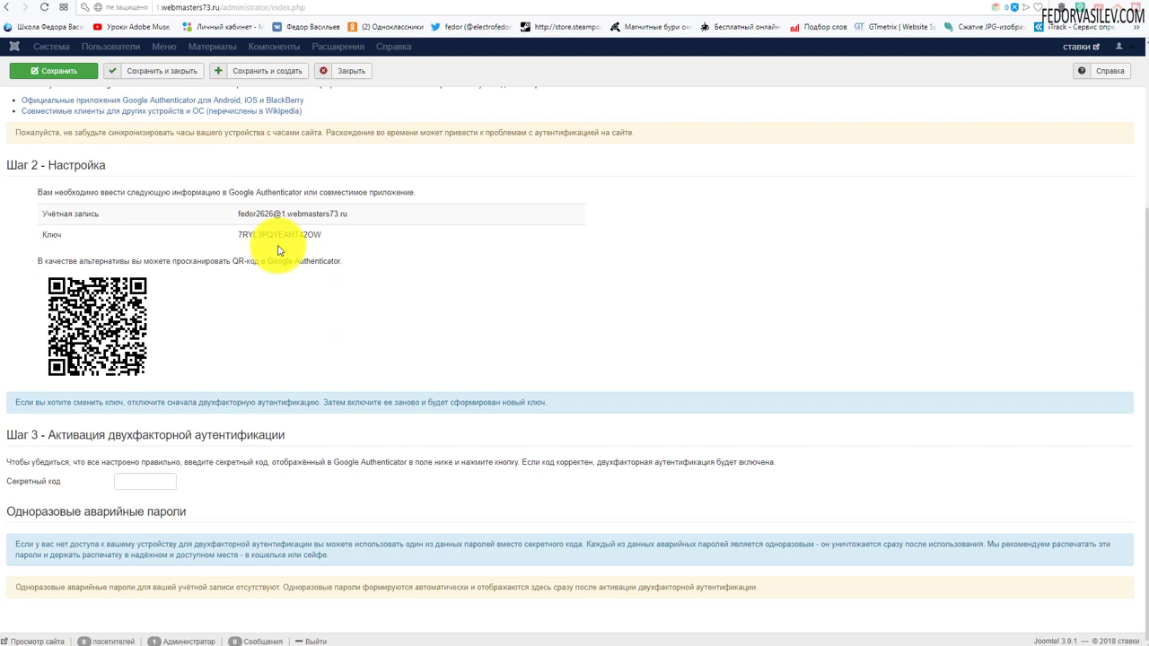
pyautogui.scroll(4, 279, 252)
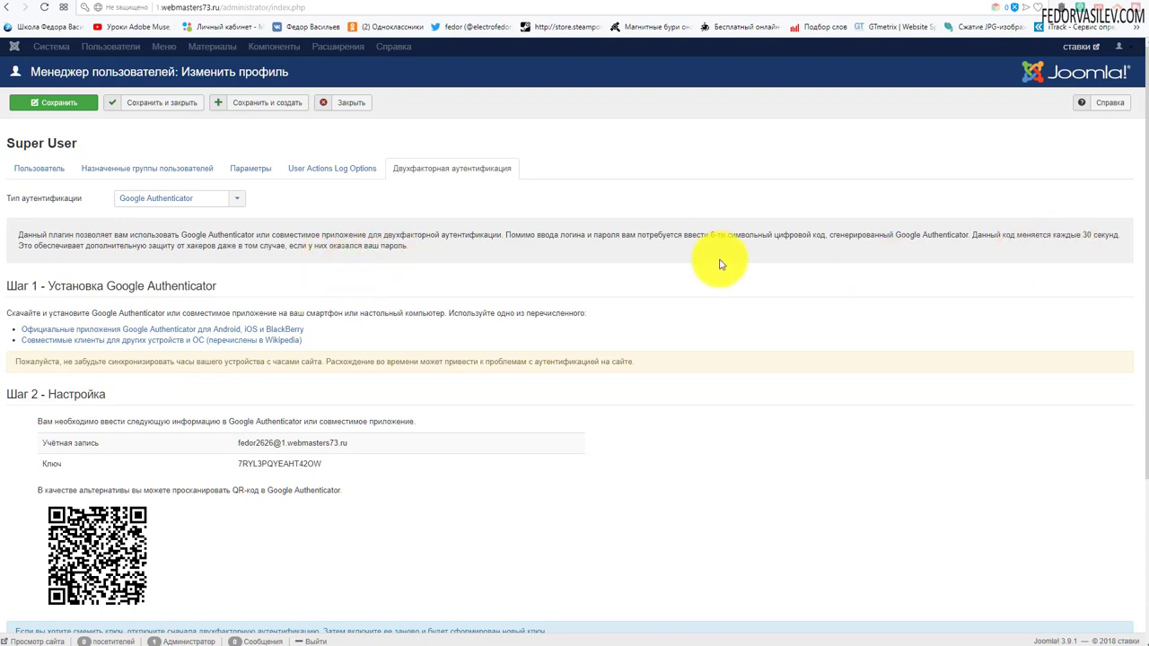
pyautogui.scroll(-1, 717, 261)
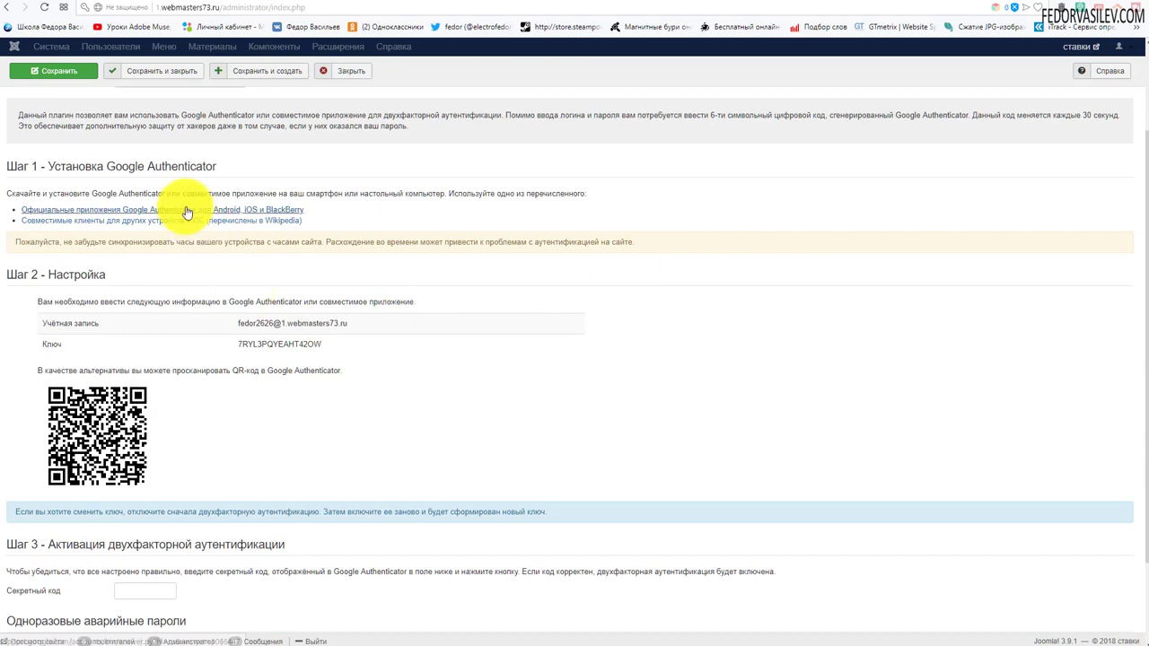
pyautogui.scroll(-1, 186, 212)
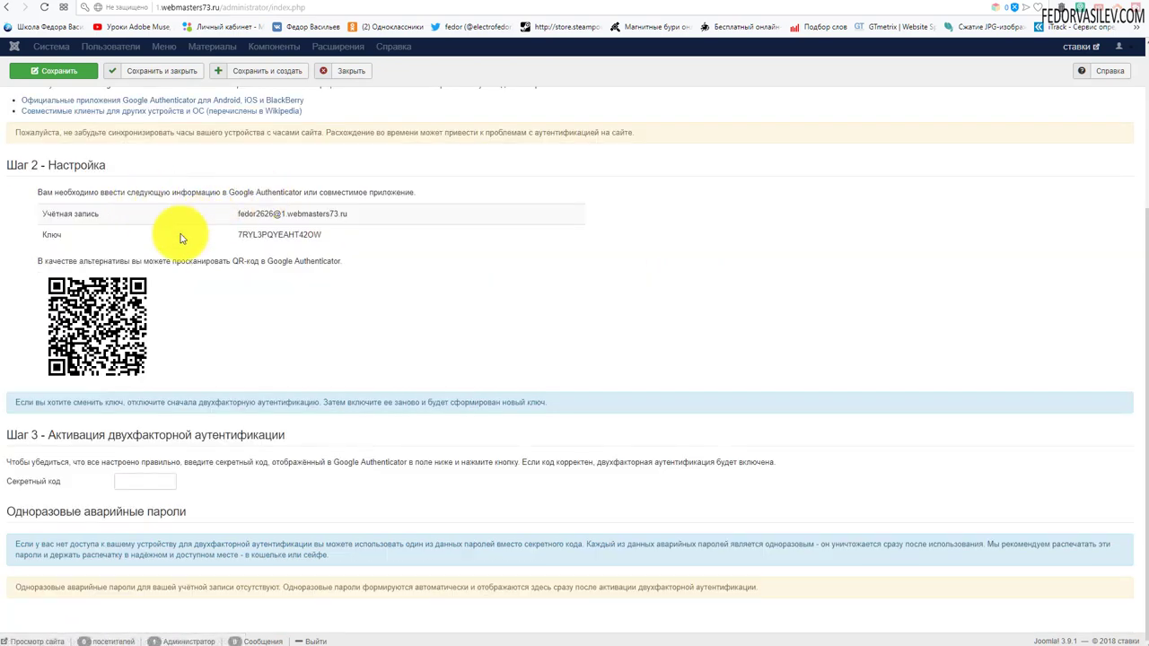
pyautogui.scroll(1, 185, 205)
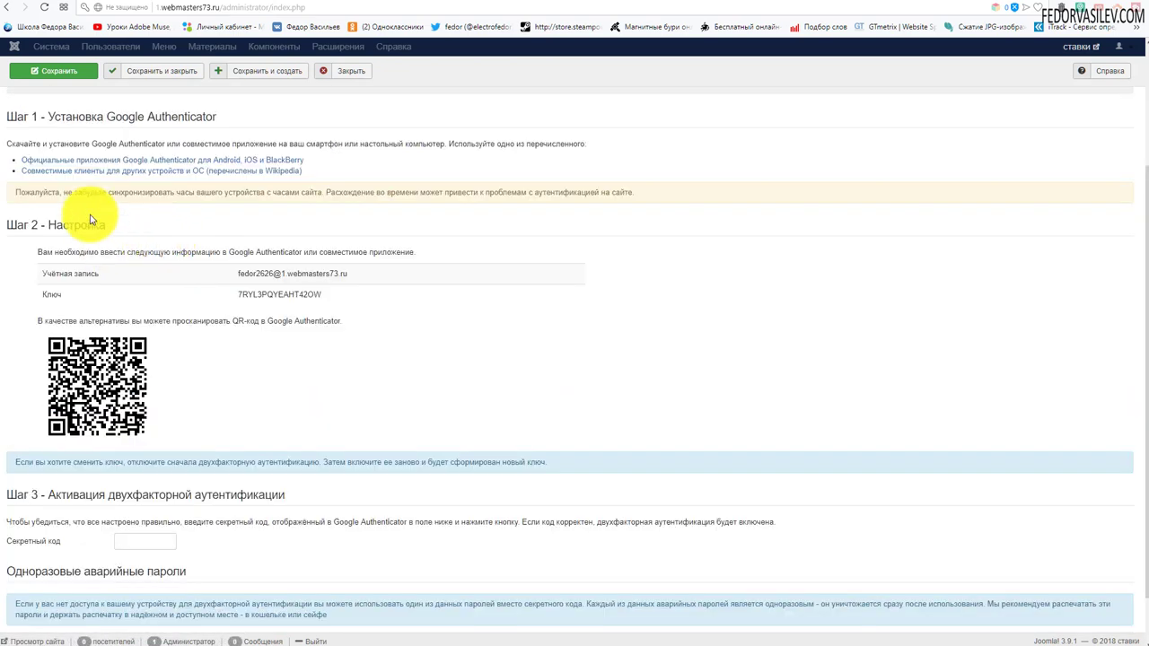
pyautogui.click(153, 162)
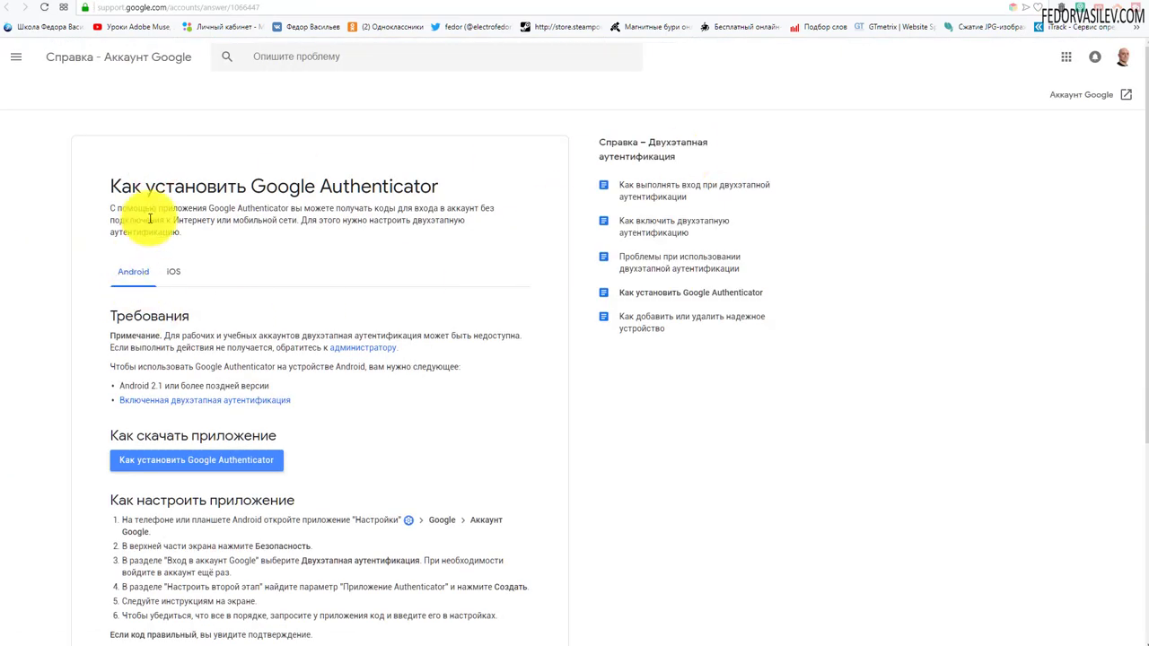
pyautogui.scroll(-3, 152, 218)
pyautogui.scroll(3, 154, 218)
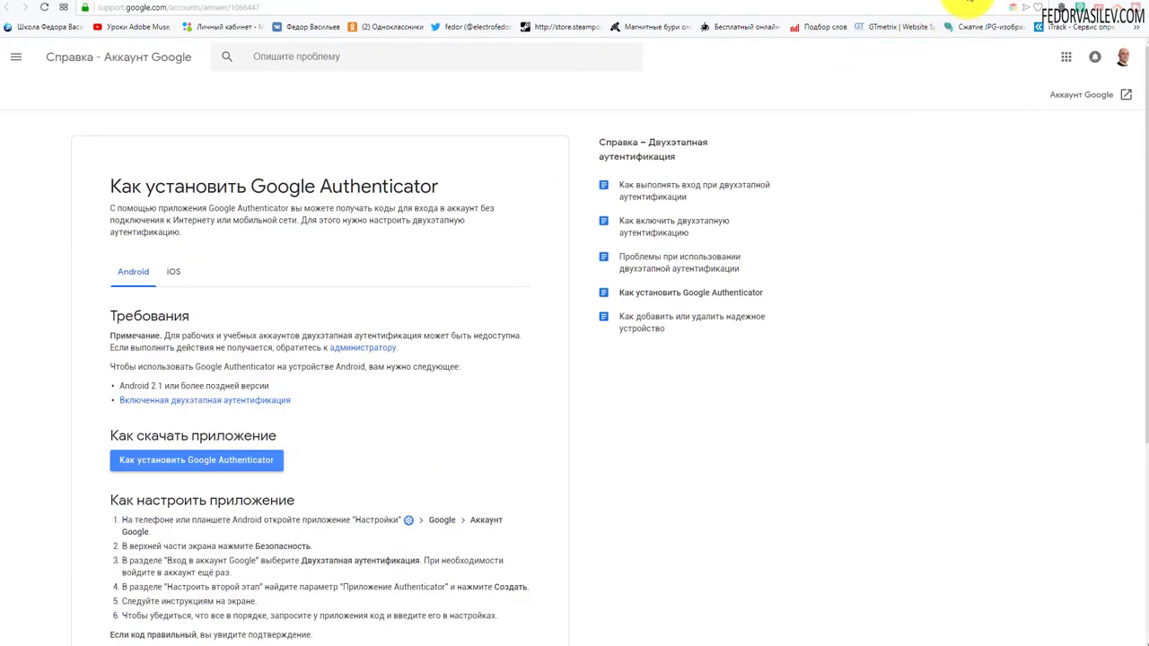
pyautogui.click(971, 5)
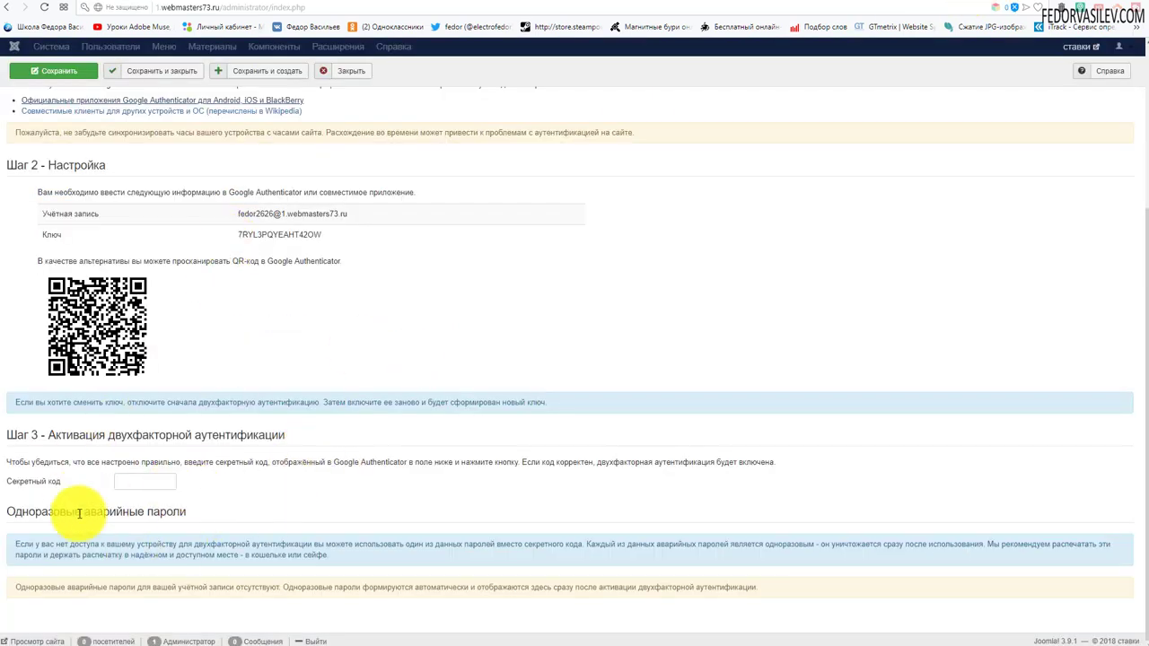
# Step: Switch the Super User's authentication type (Тип аутентификации) to the disabled two-factor option and close the profile without saving
pyautogui.scroll(2, 371, 372)
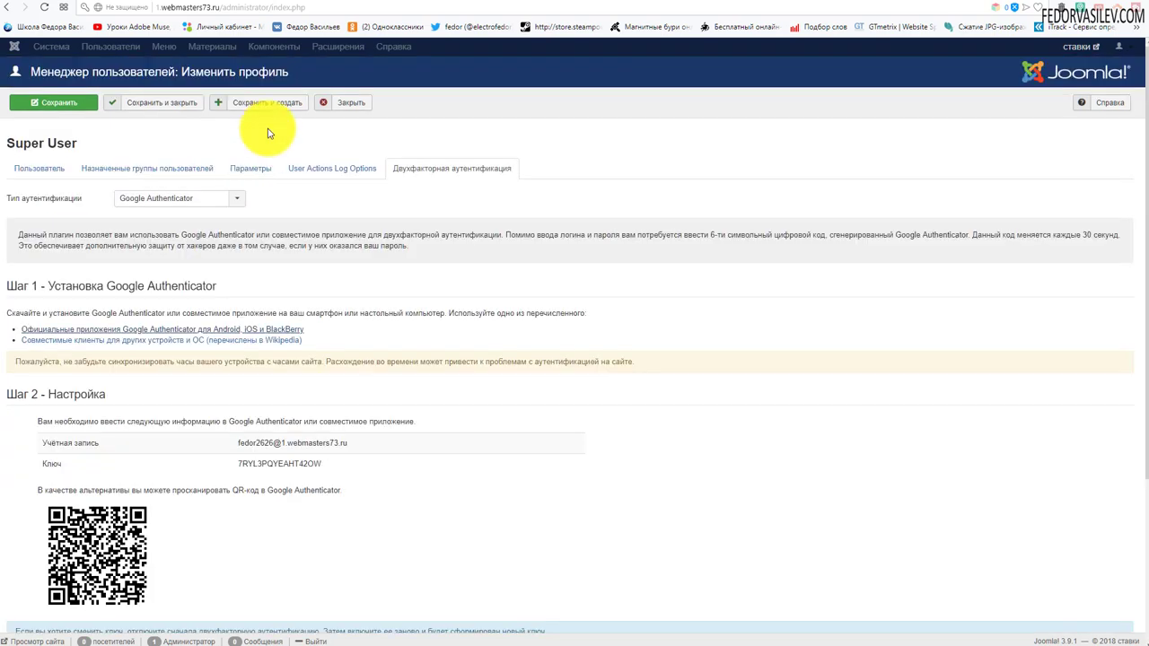
pyautogui.click(27, 176)
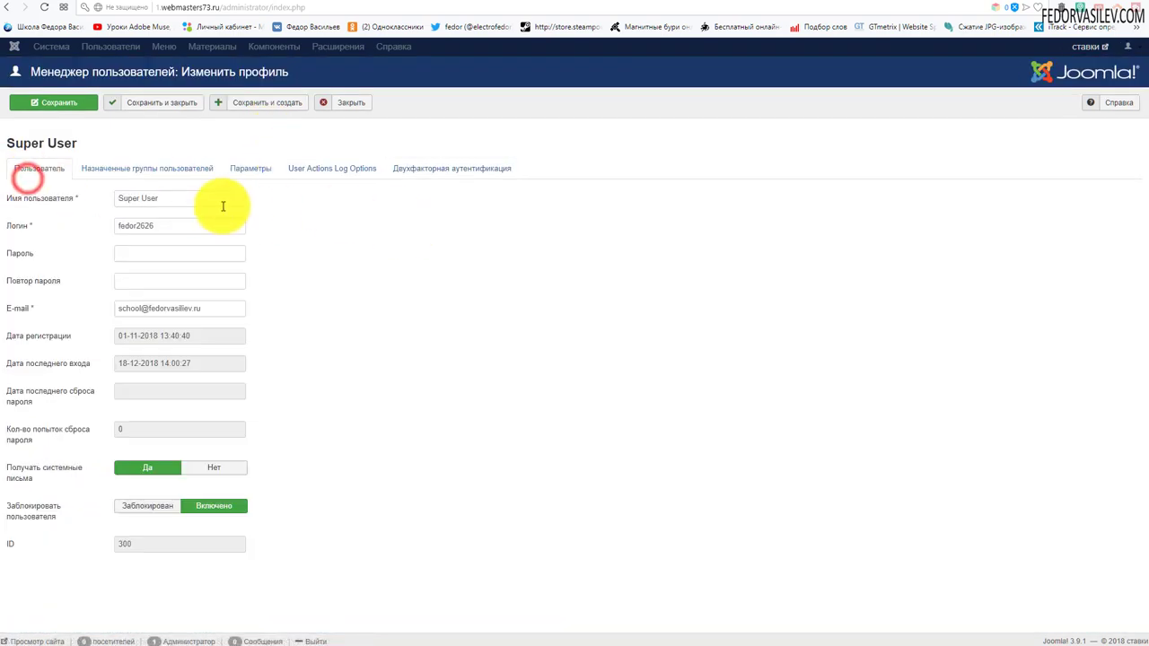
pyautogui.click(412, 168)
pyautogui.click(221, 198)
pyautogui.click(157, 212)
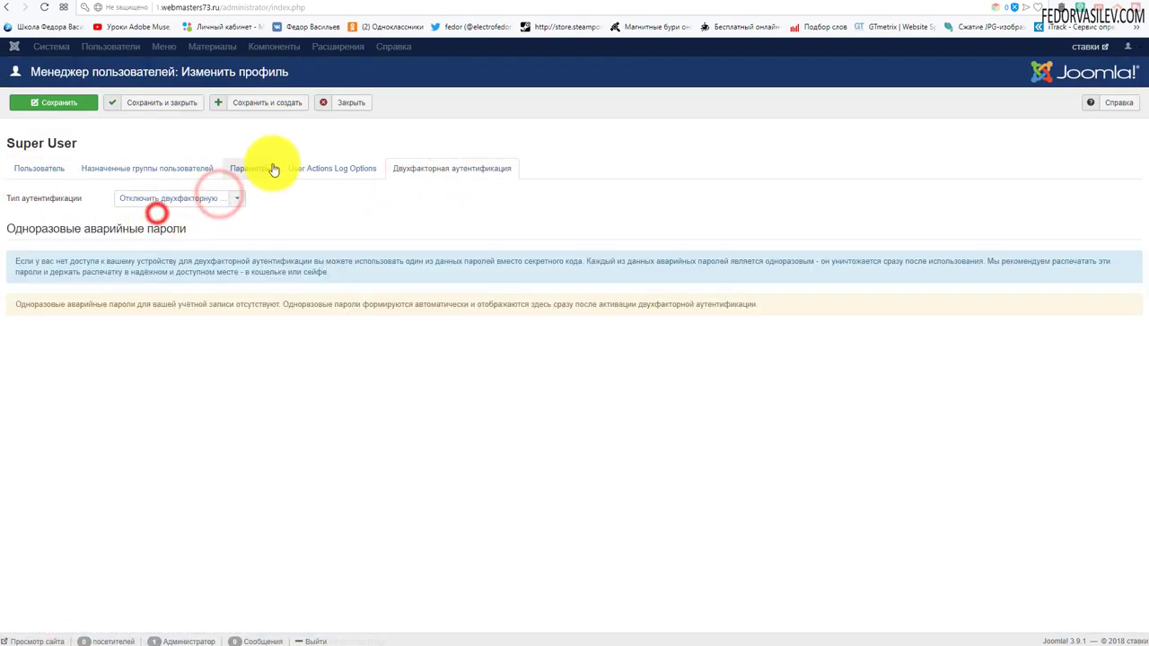
pyautogui.click(350, 103)
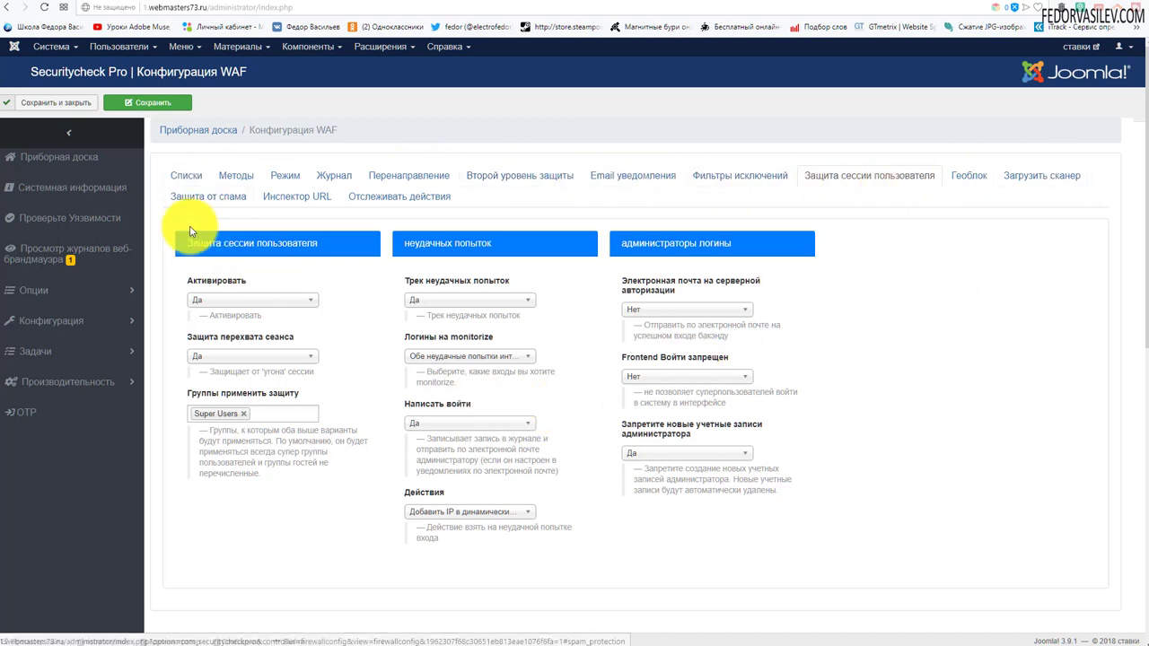
# Step: In the WAF list settings (Списки), choose "Да" for "Динамический blacklist"
pyautogui.click(185, 177)
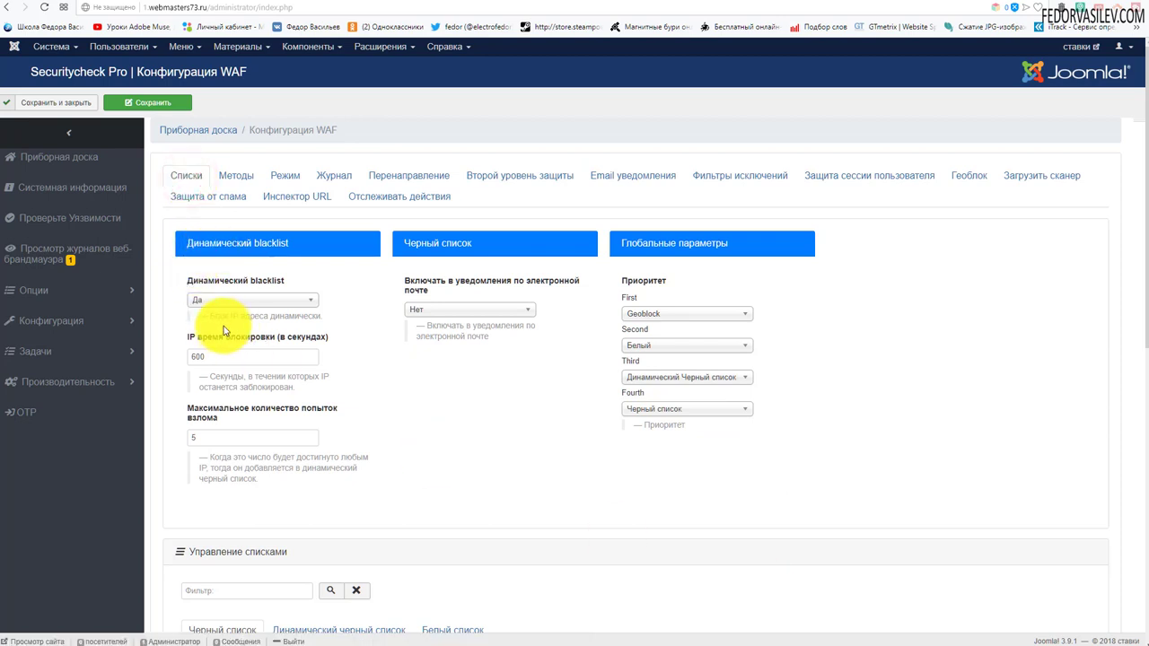
pyautogui.click(301, 301)
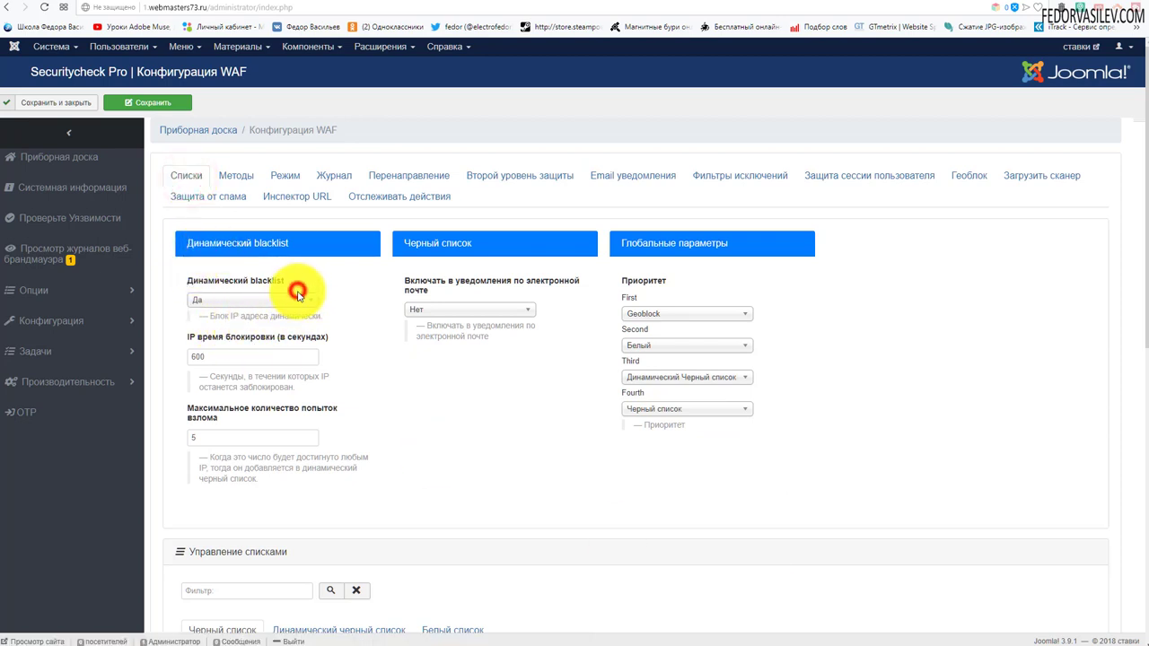
pyautogui.click(286, 329)
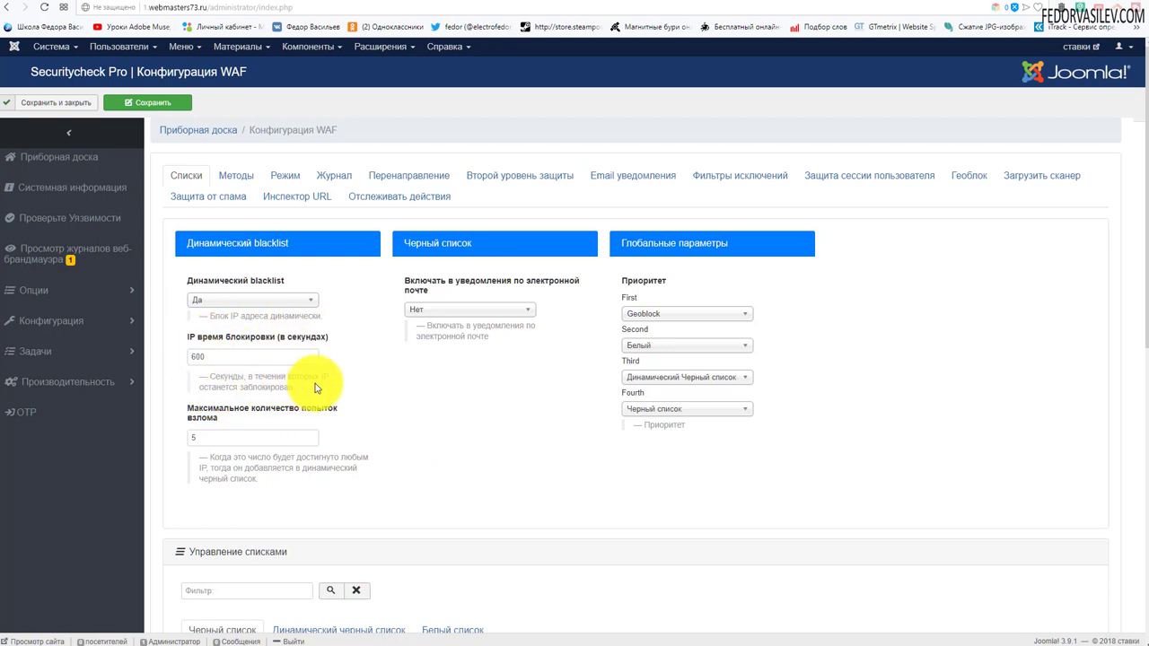
# Step: Examine the "Черный список" under "Управление списками", including its accepted IP formats and the field for adding a new IP
pyautogui.scroll(-3, 359, 341)
pyautogui.scroll(2, 431, 323)
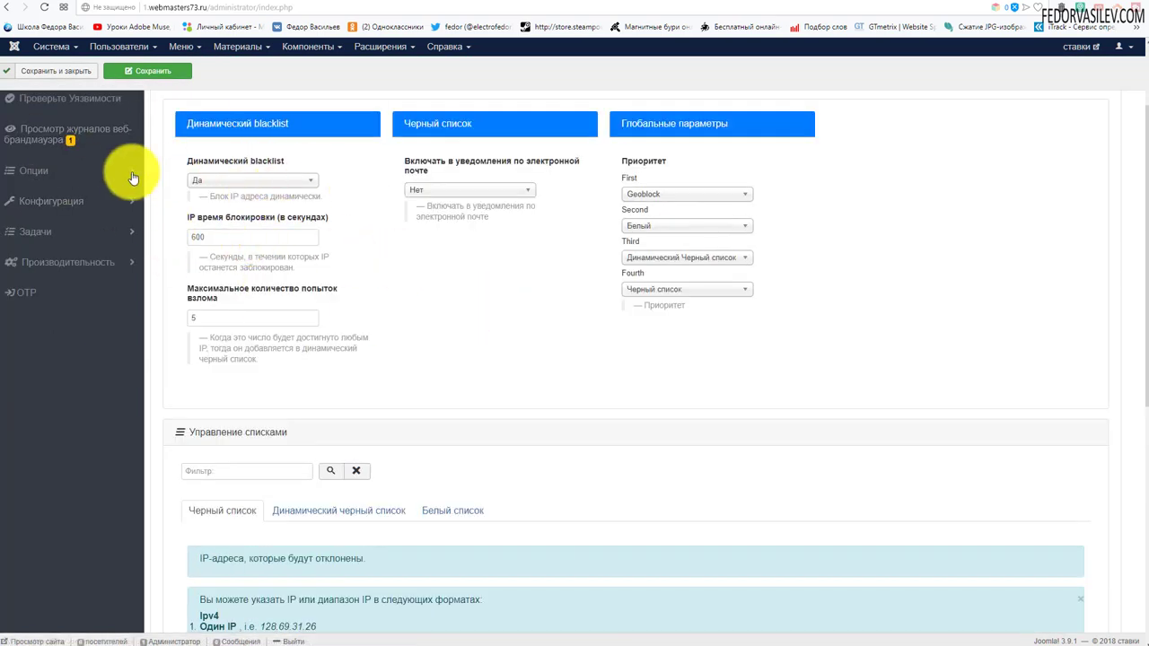
pyautogui.scroll(-3, 516, 292)
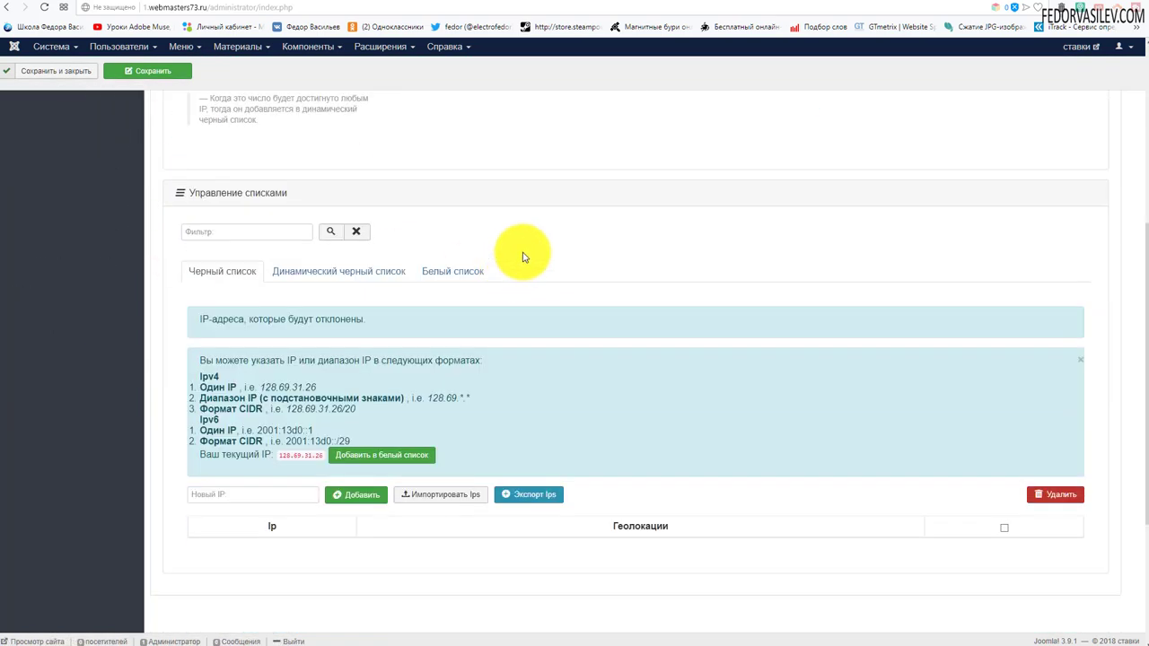
pyautogui.click(226, 274)
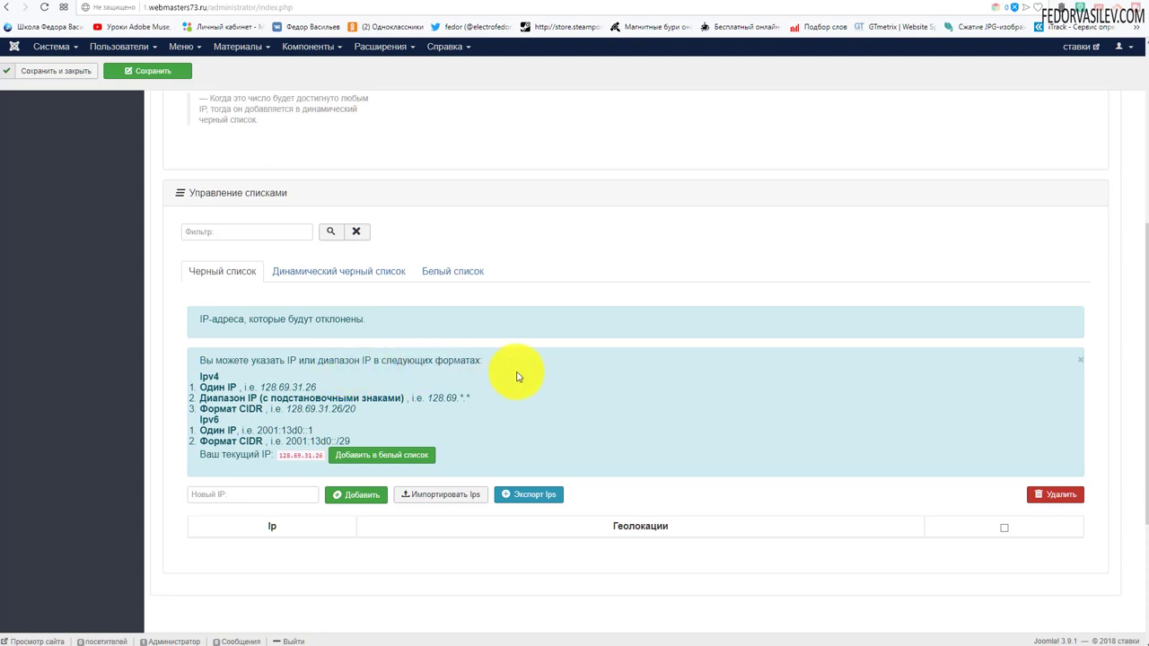
pyautogui.scroll(-2, 216, 395)
pyautogui.scroll(1, 216, 359)
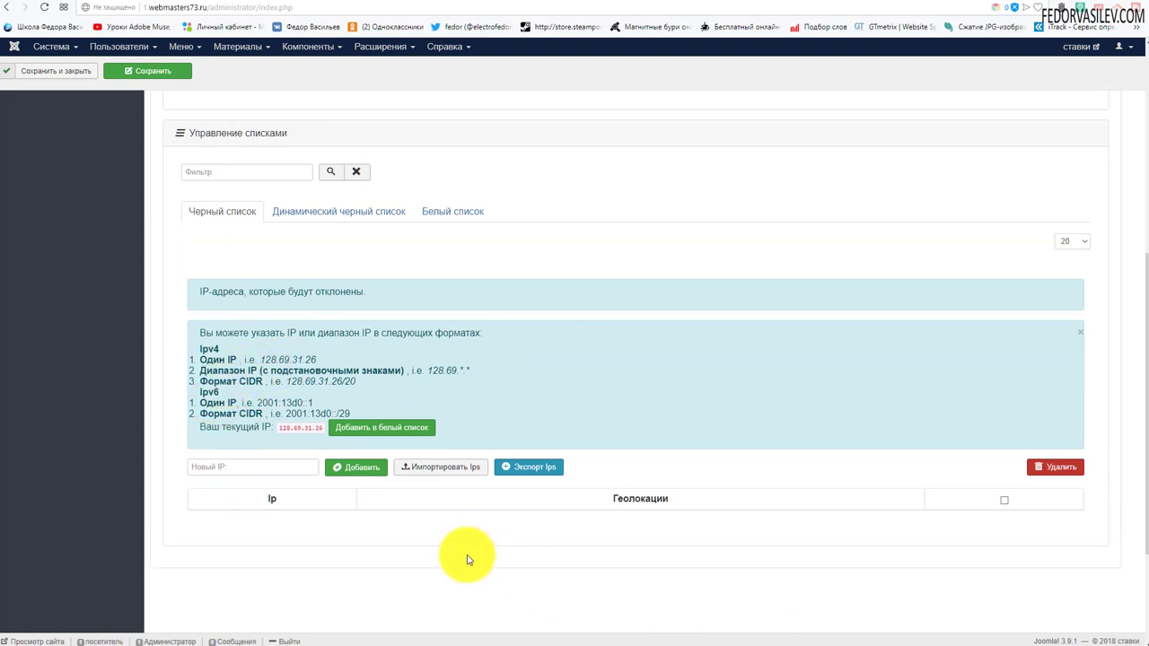
pyautogui.click(200, 467)
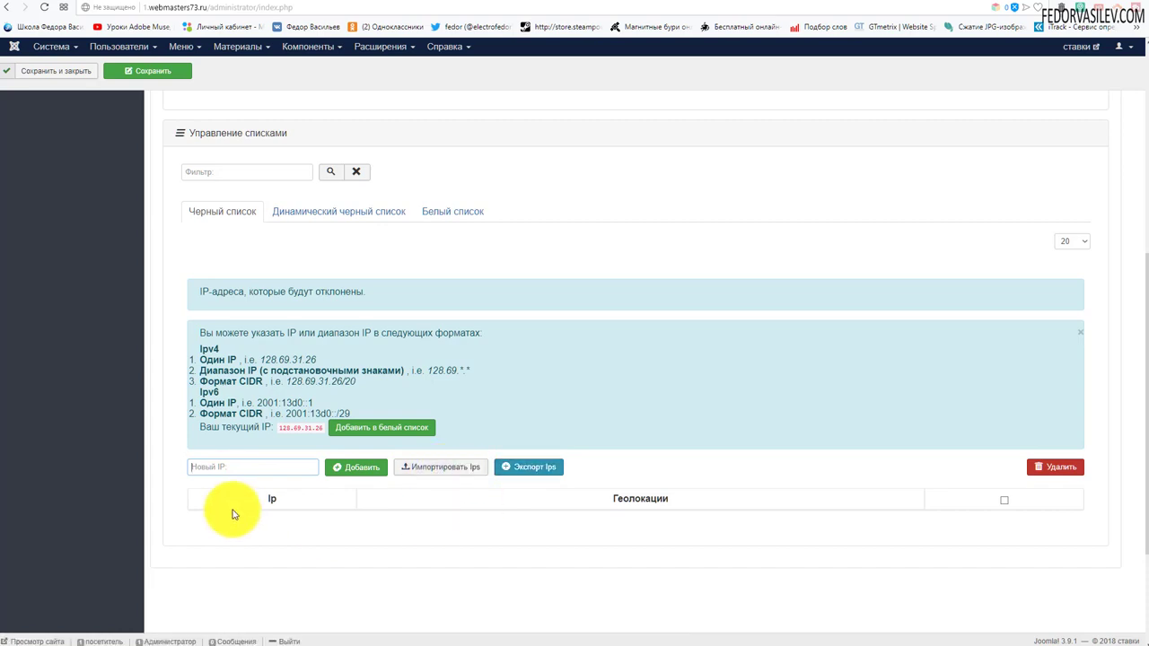
pyautogui.scroll(-2, 230, 512)
pyautogui.scroll(5, 546, 480)
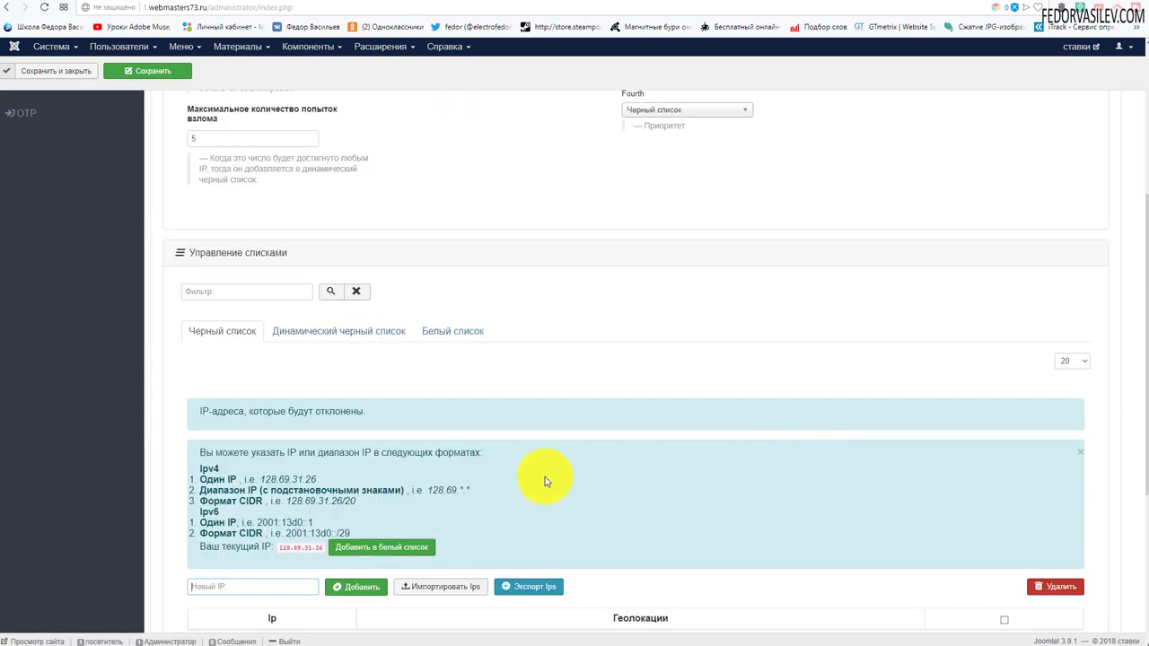
pyautogui.scroll(-3, 215, 301)
pyautogui.click(220, 332)
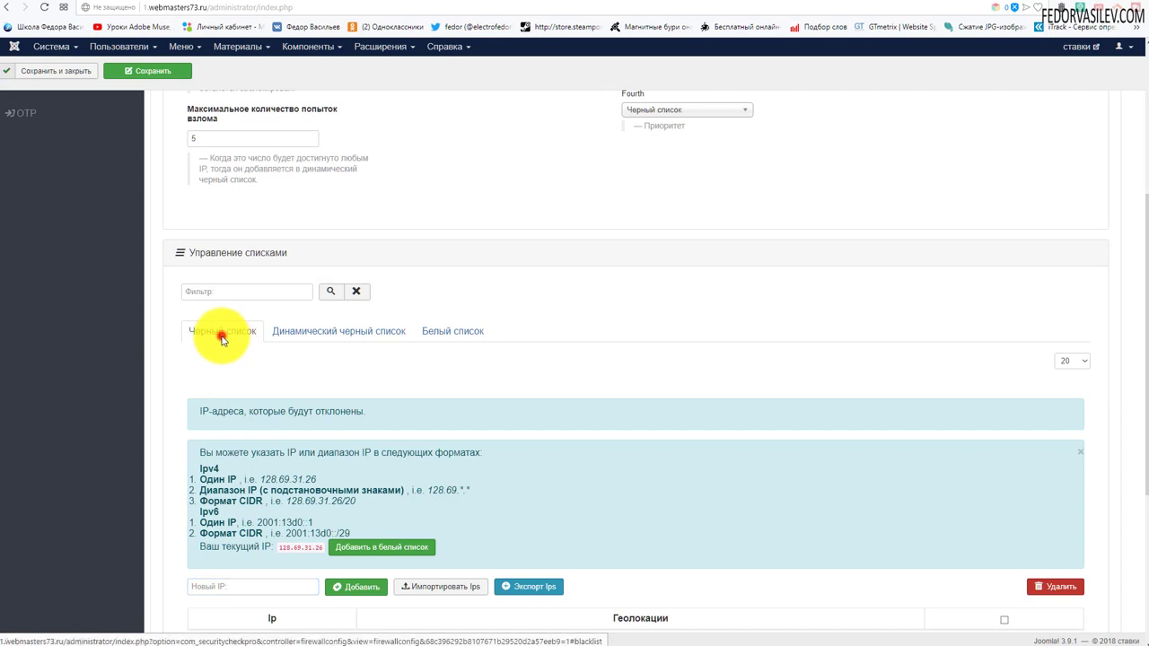
# Step: View the "Динамический черный список" alongside its blocking settings, and show the "Белый список" entries
pyautogui.click(317, 333)
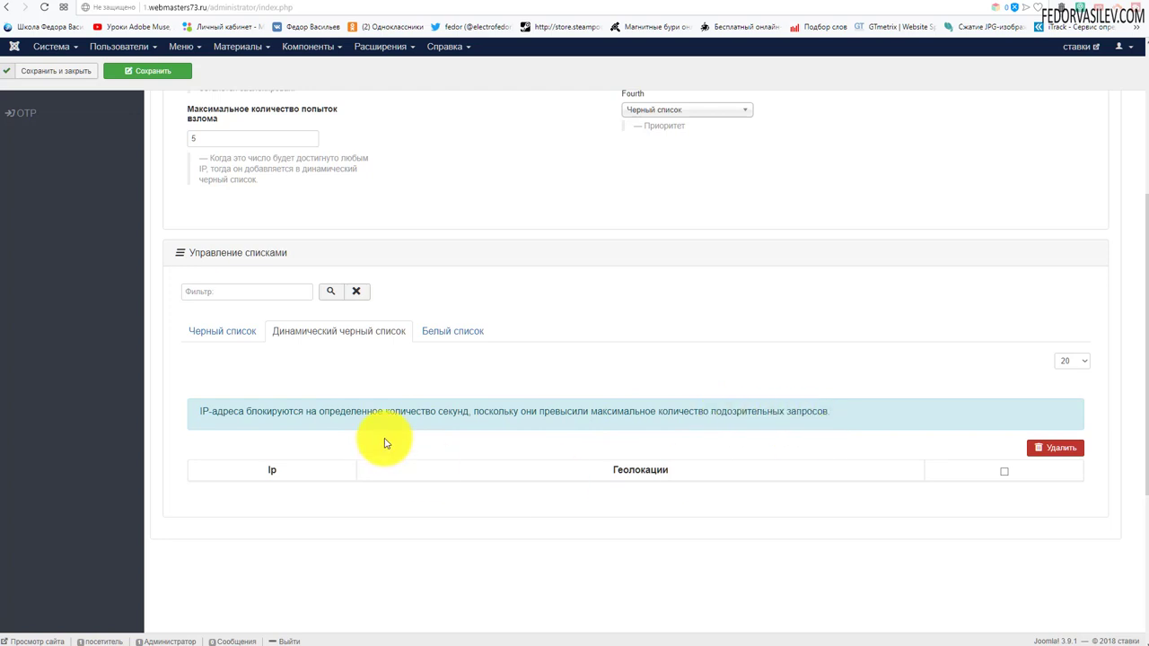
pyautogui.scroll(5, 427, 464)
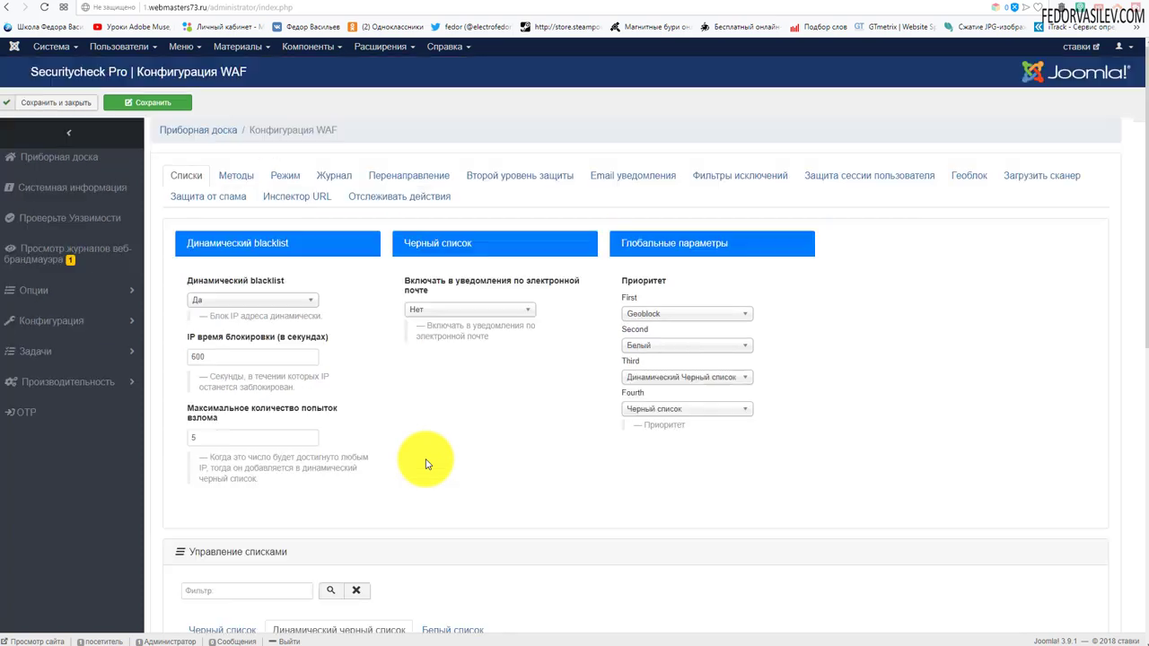
pyautogui.scroll(-5, 426, 463)
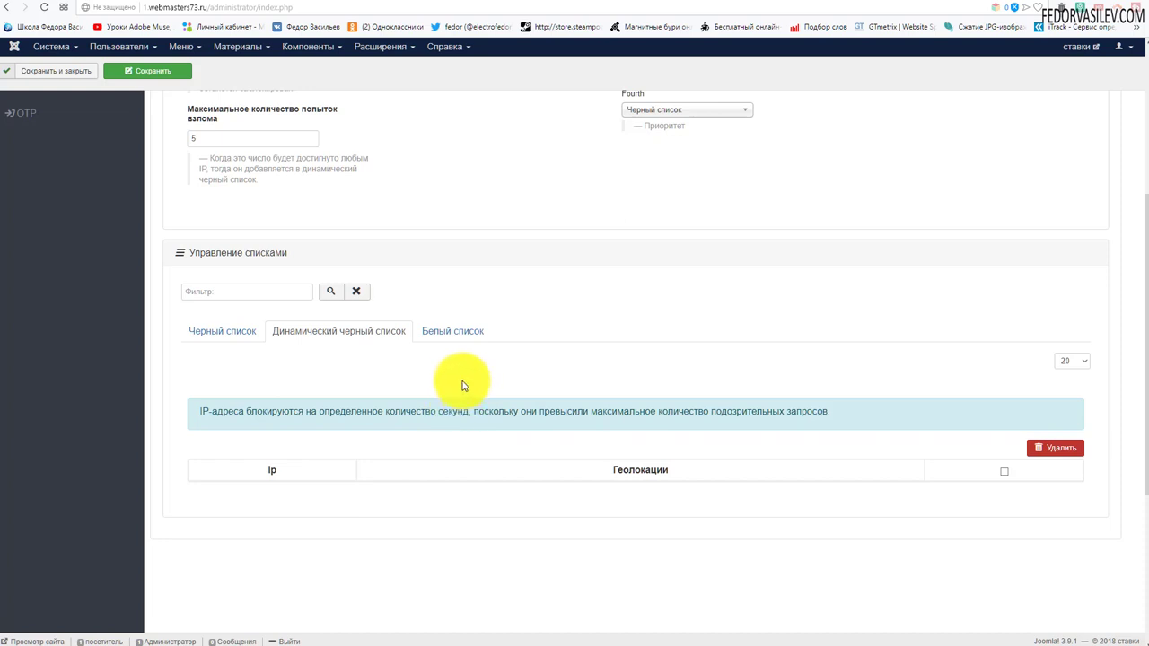
pyautogui.click(441, 331)
pyautogui.scroll(-1, 365, 362)
pyautogui.scroll(-2, 691, 419)
pyautogui.scroll(1, 656, 394)
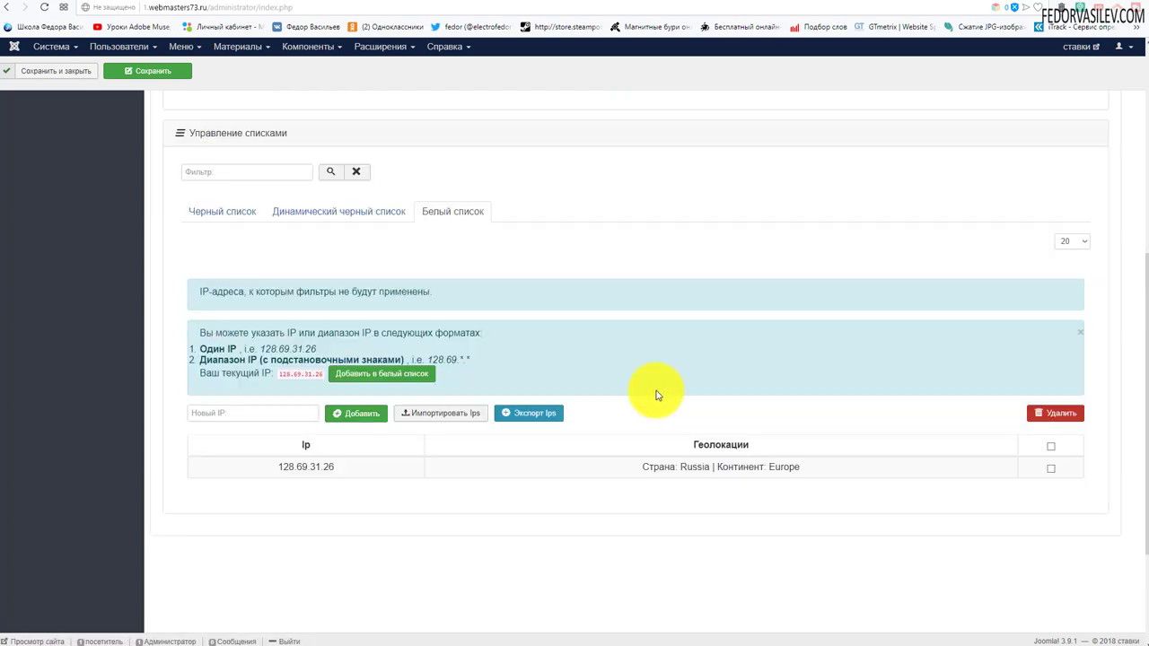
# Step: Add your current IP address to the "Белый список" and show its new entry in the list
pyautogui.scroll(2, 655, 395)
pyautogui.click(453, 331)
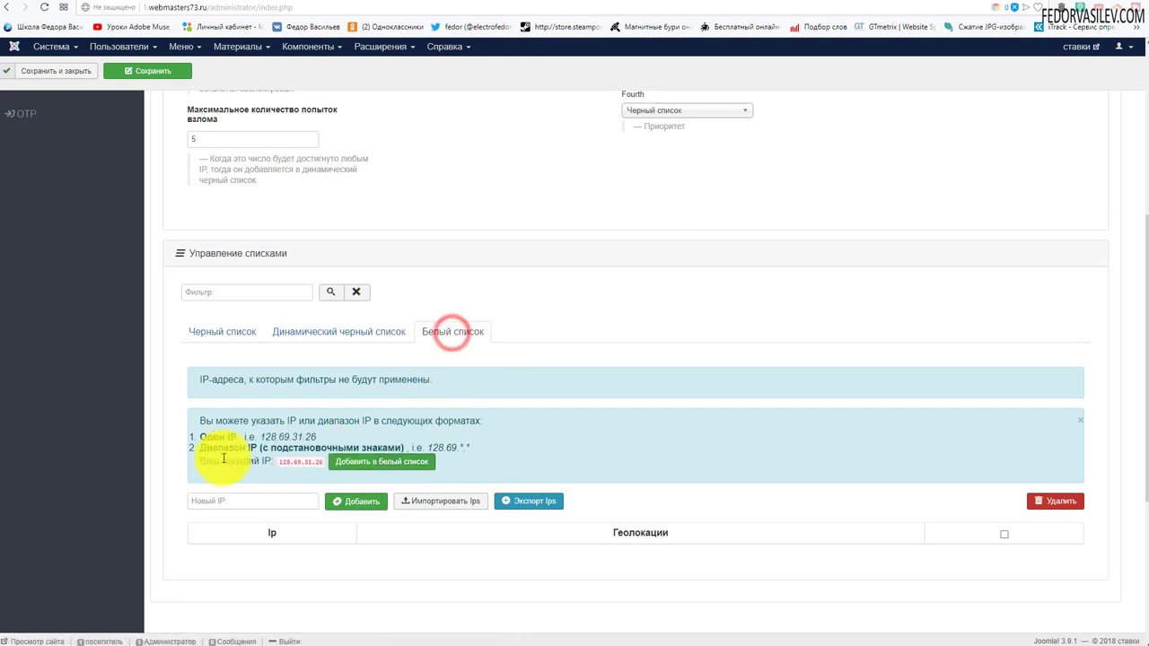
pyautogui.click(368, 463)
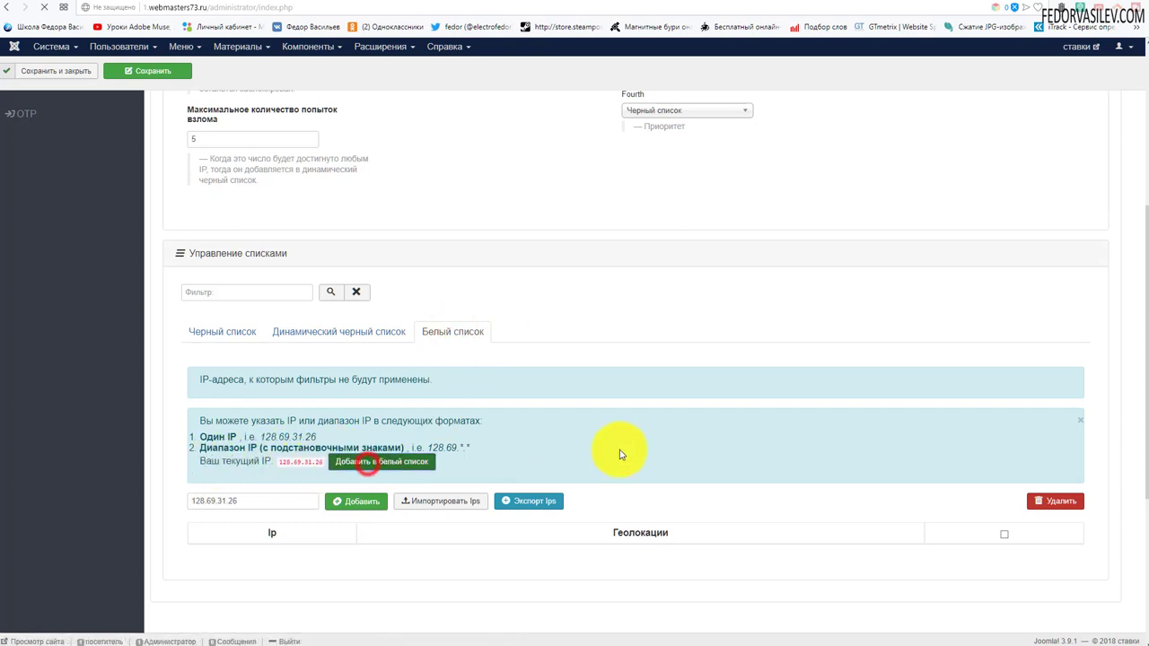
pyautogui.scroll(-1, 349, 408)
pyautogui.click(349, 409)
pyautogui.click(346, 440)
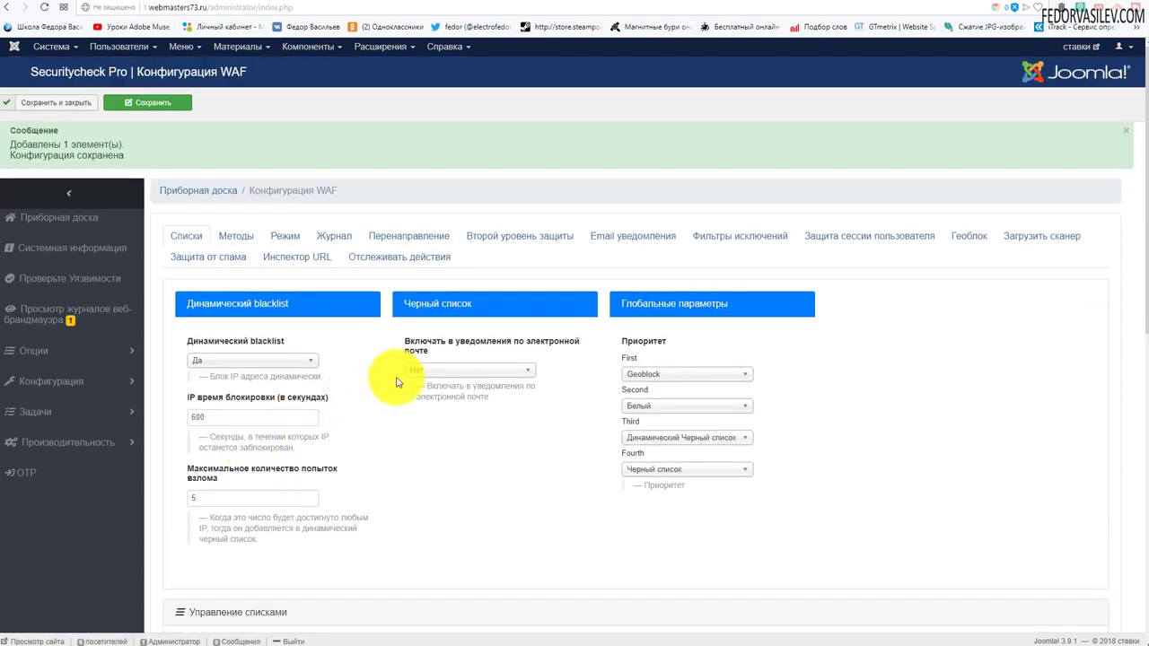
pyautogui.scroll(-8, 313, 308)
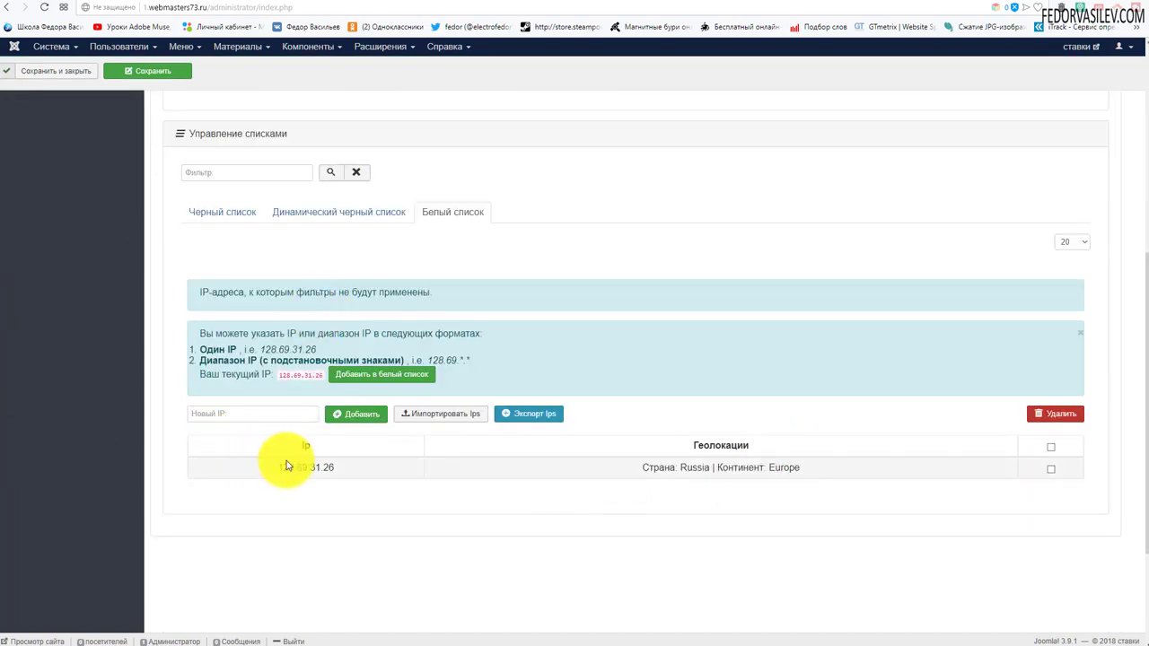
# Step: Check the geolocation of the whitelisted IP address and tick its entry in the "Белый список"
pyautogui.moveTo(641, 468); pyautogui.dragTo(718, 467)
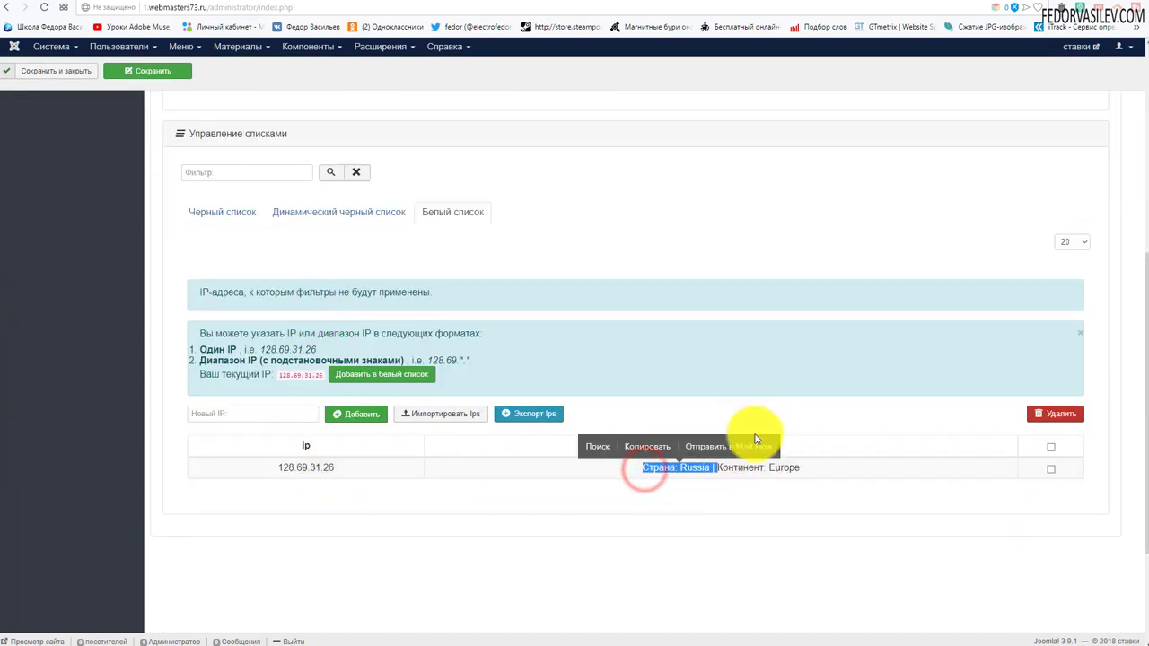
pyautogui.click(790, 545)
pyautogui.click(1050, 468)
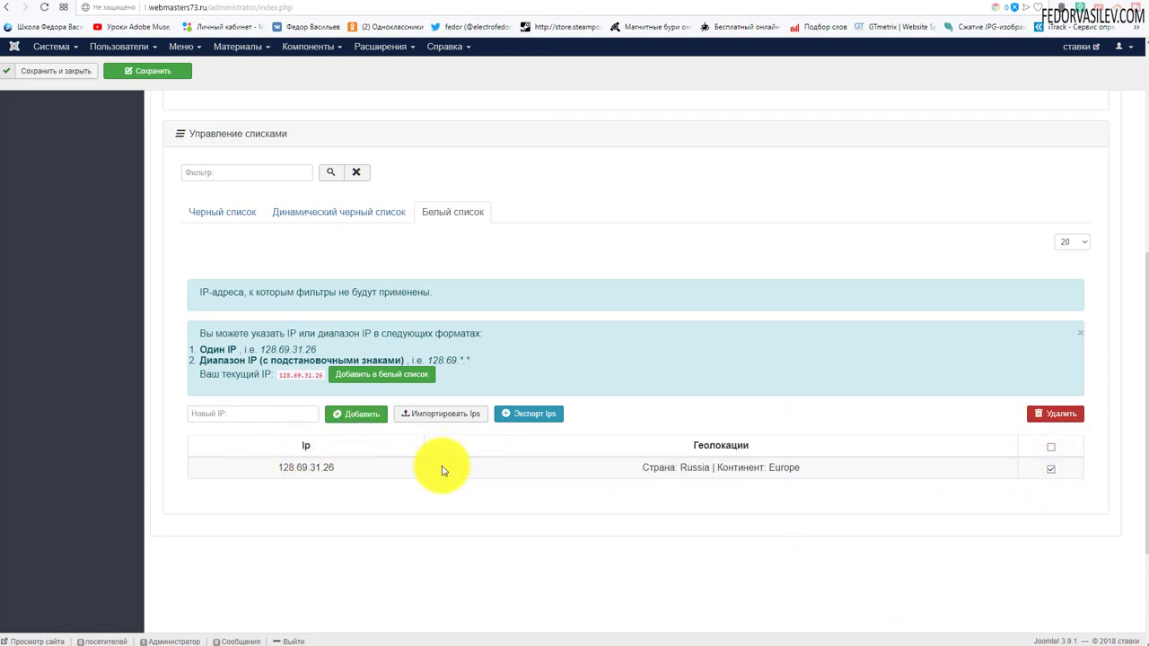
# Step: Return to the dynamic blacklist settings and check the maximum number of hacking attempts (Максимальное количество попыток взлома)
pyautogui.scroll(5, 559, 410)
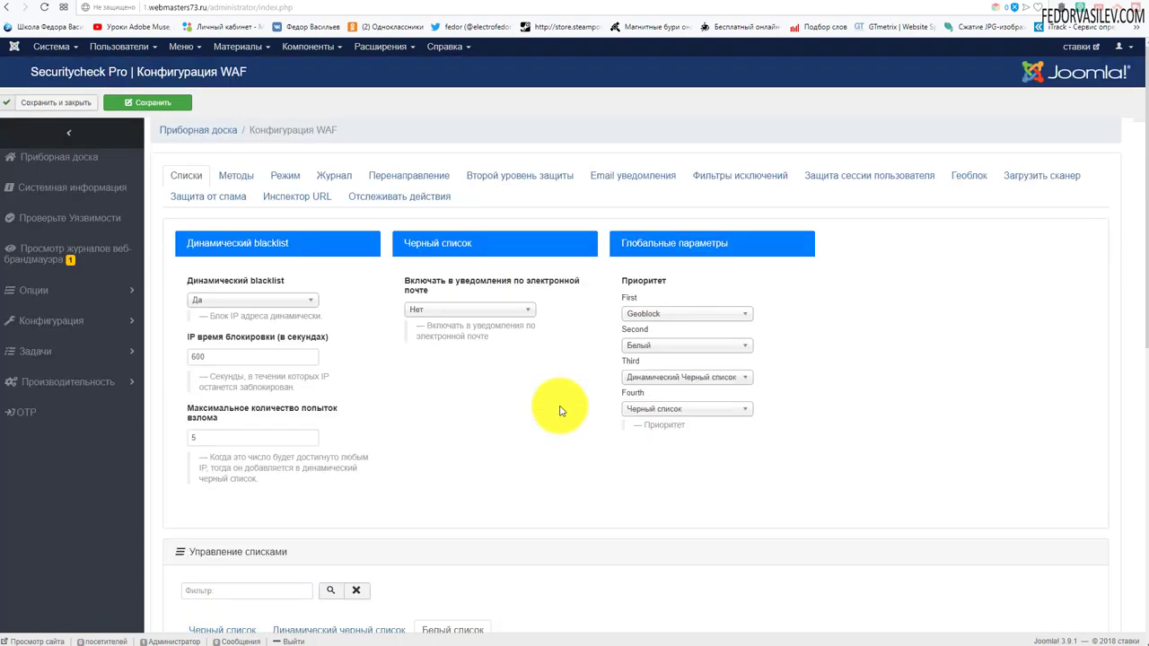
pyautogui.click(208, 432)
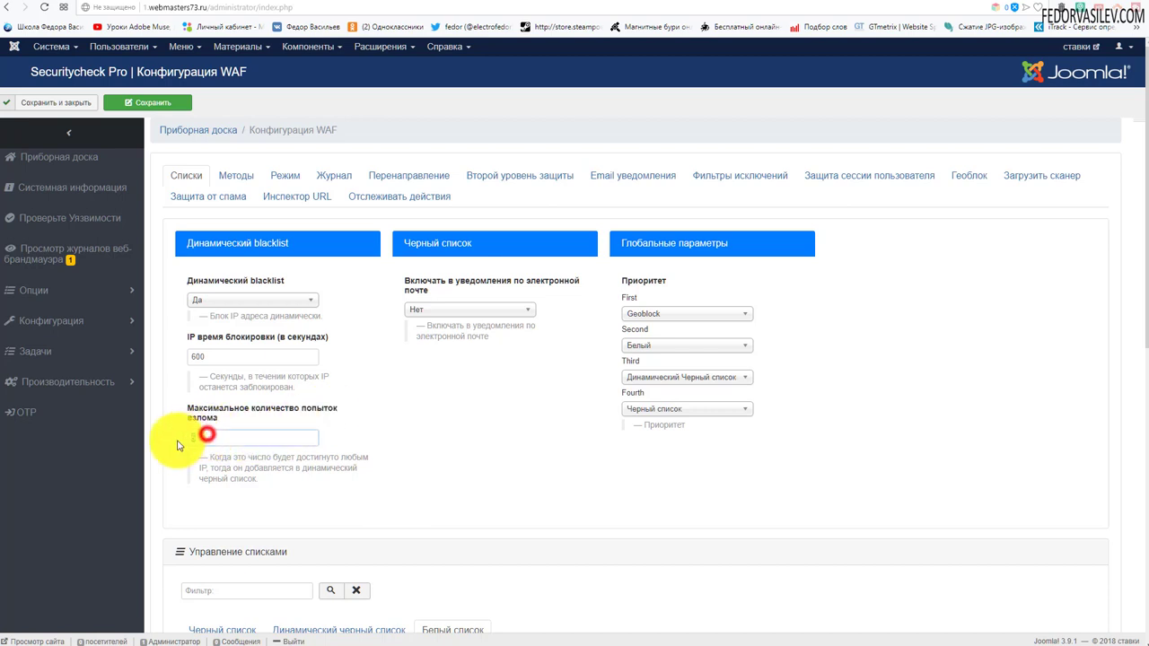
pyautogui.click(384, 419)
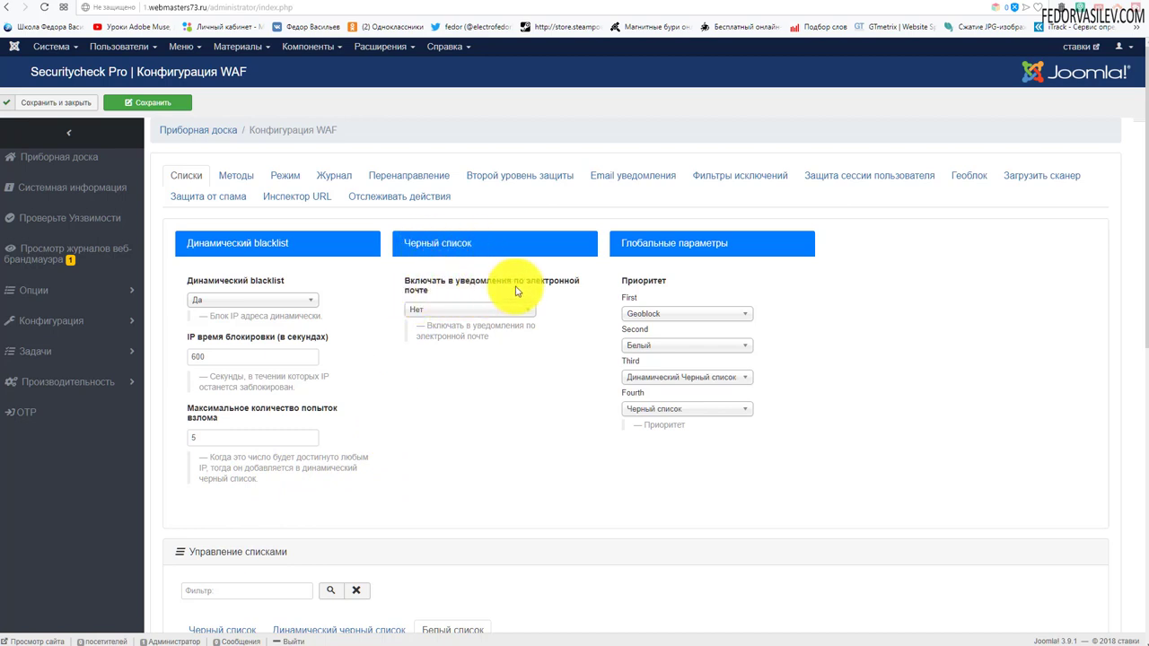
# Step: Review the blacklist's email notification choices (Включать в уведомления по электронной почте) and the first list priority under "Глобальные параметры"
pyautogui.click(477, 308)
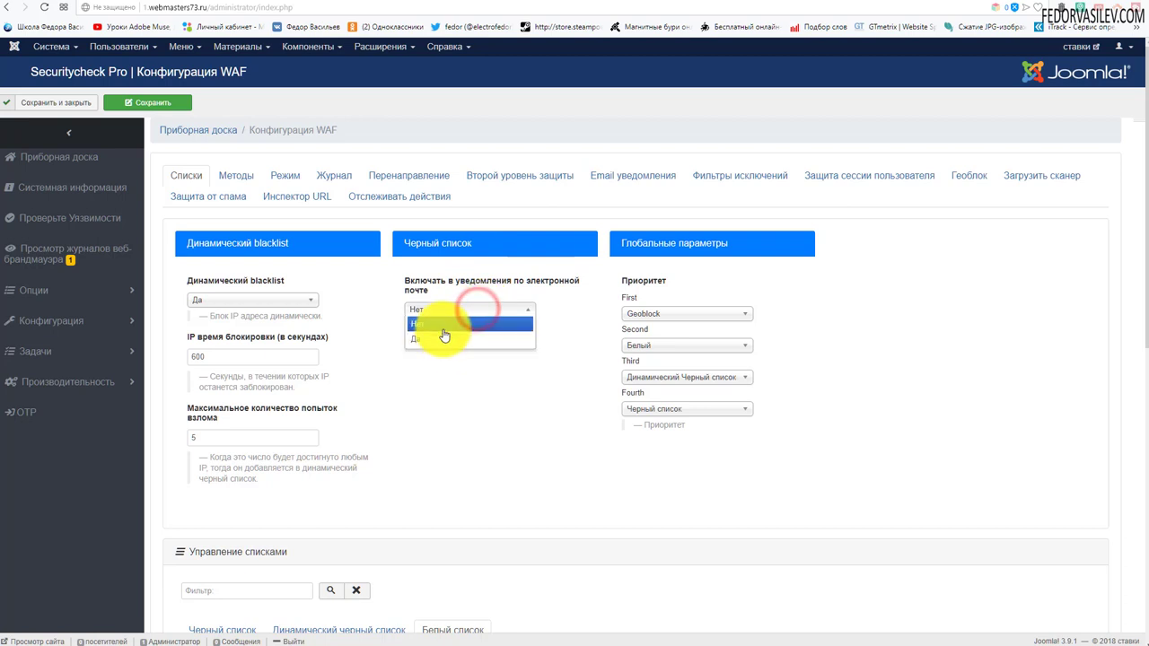
pyautogui.click(431, 349)
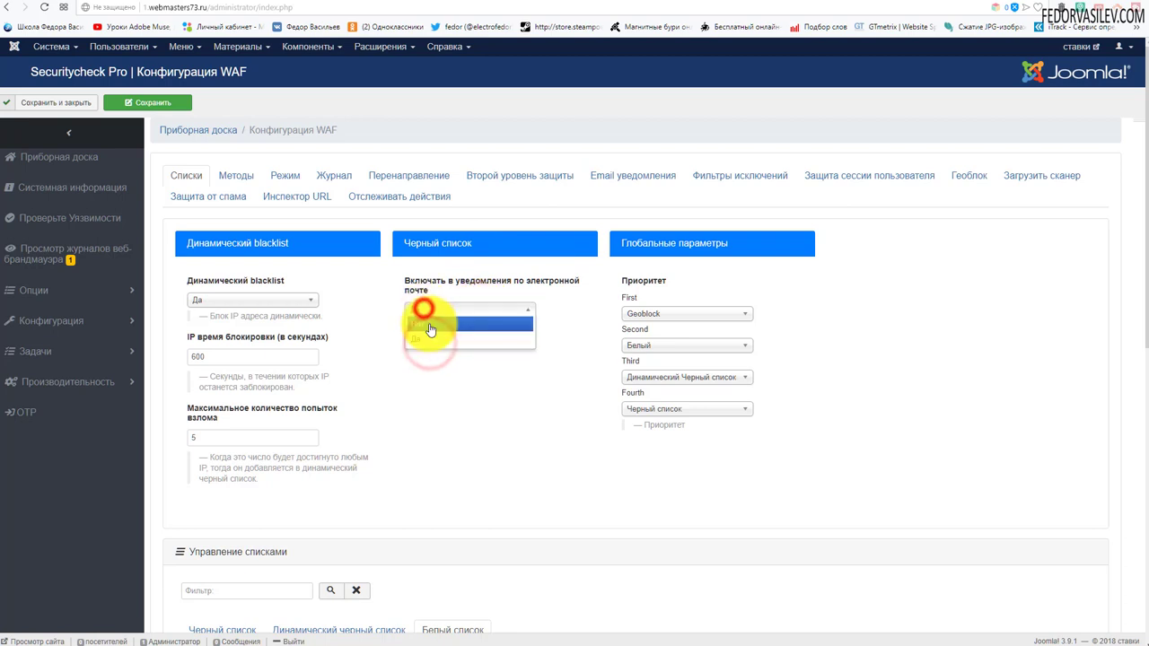
pyautogui.click(432, 312)
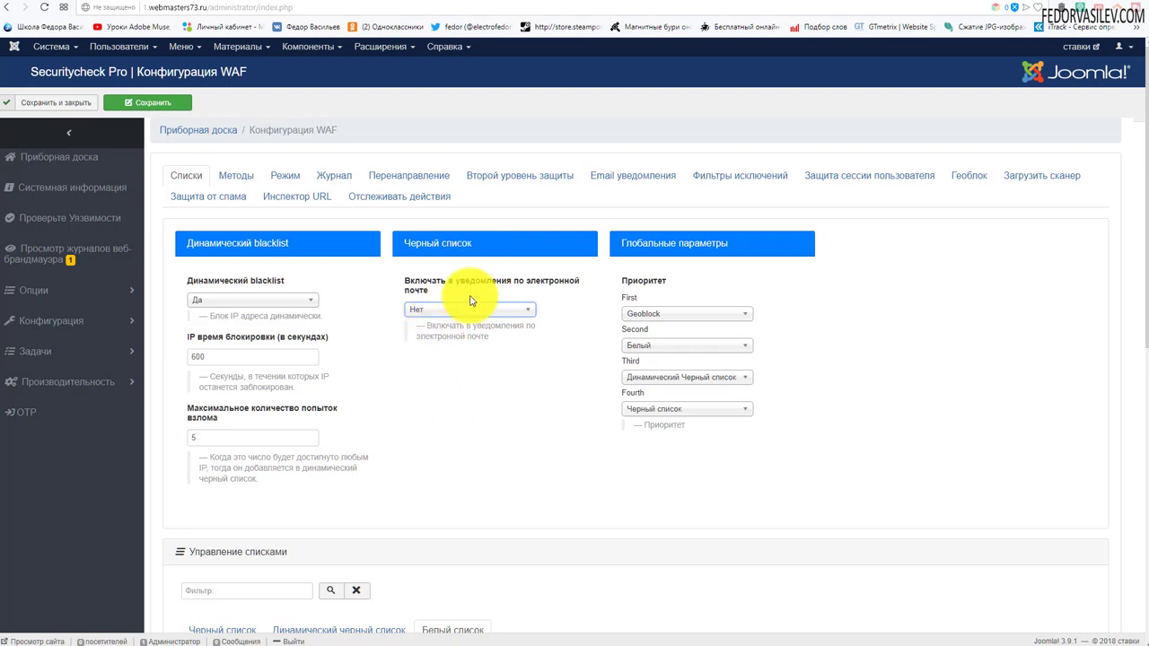
pyautogui.scroll(-5, 500, 296)
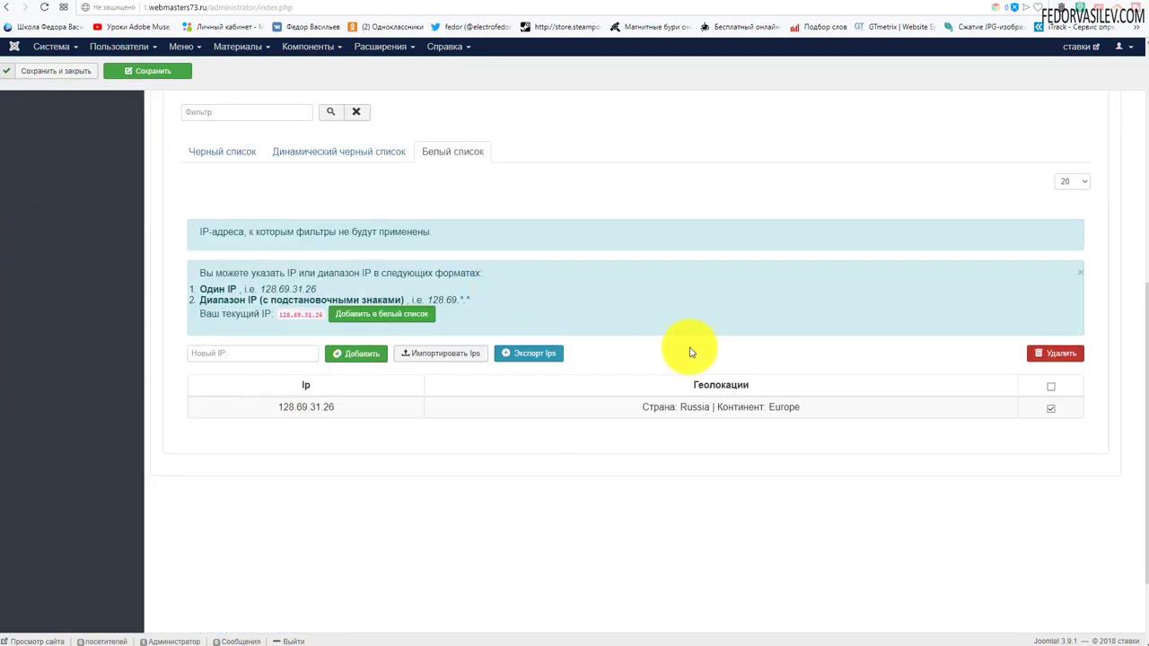
pyautogui.scroll(5, 488, 430)
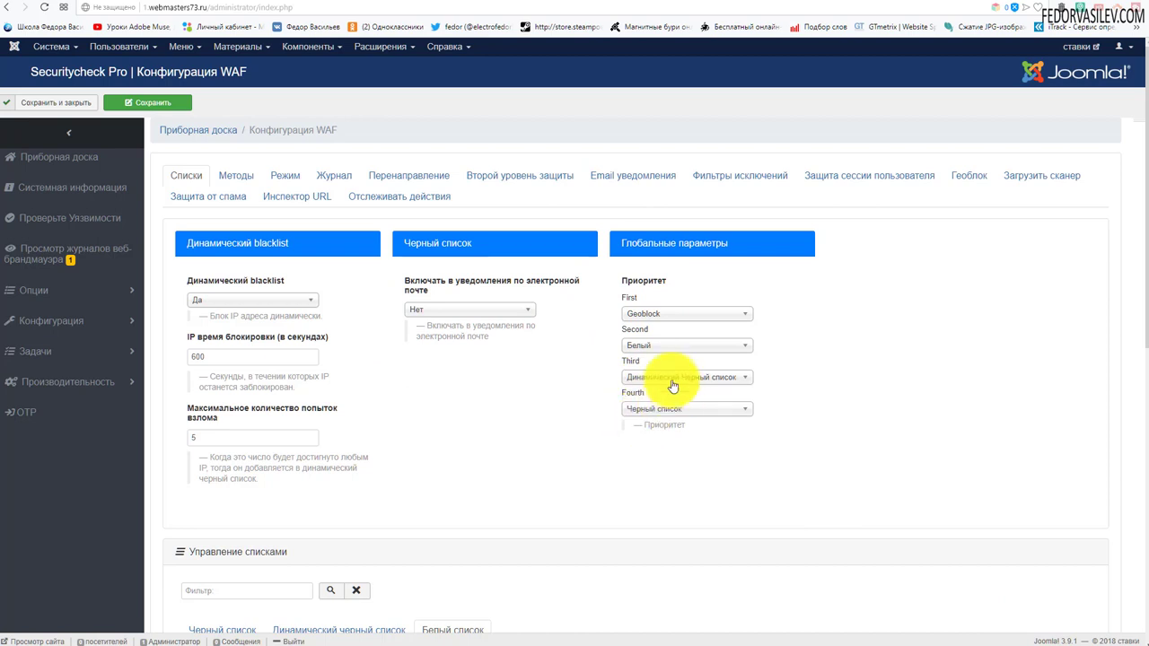
pyautogui.click(648, 311)
pyautogui.click(839, 309)
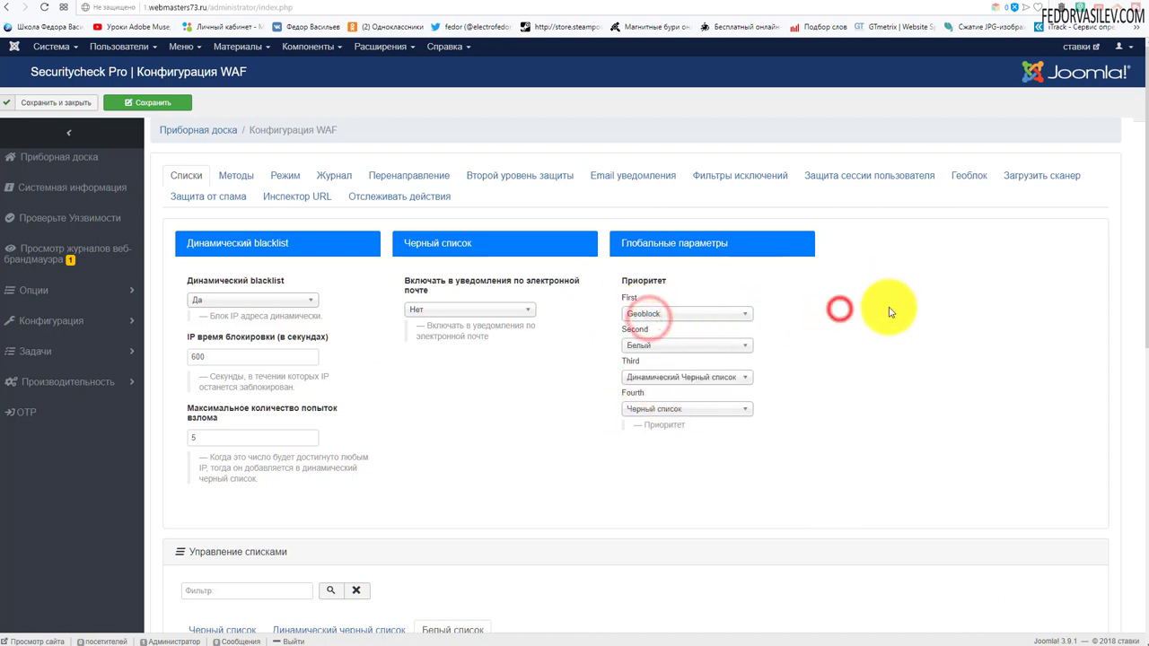
# Step: Show the WAF's "Методы" settings and review the available request inspection methods
pyautogui.click(238, 186)
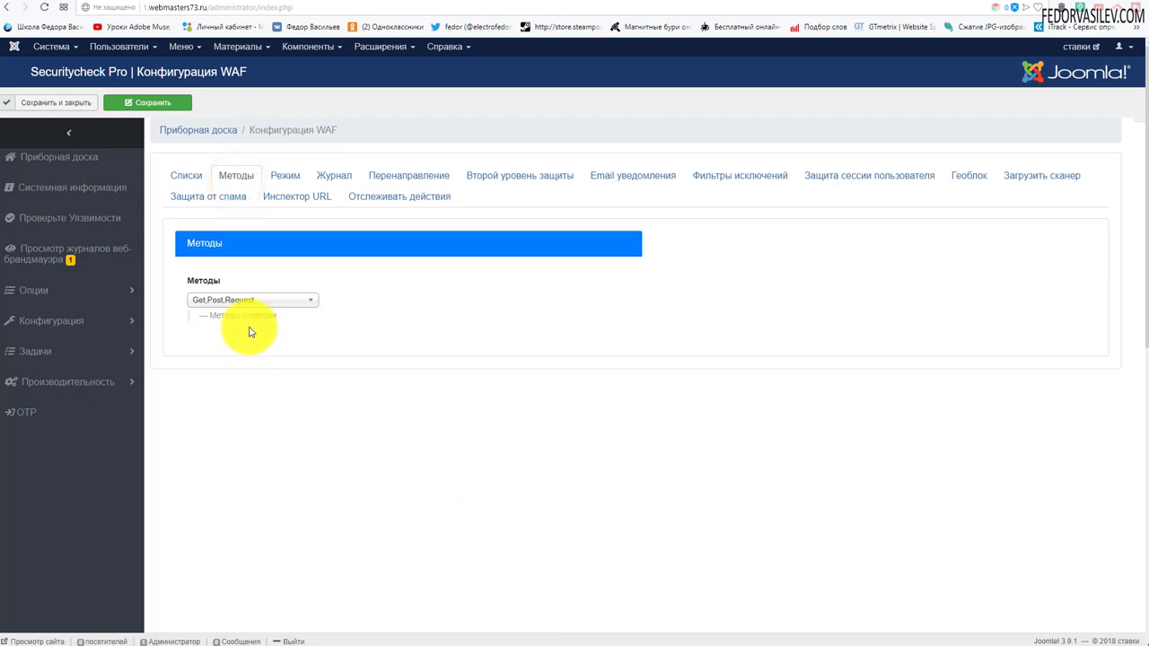
pyautogui.click(225, 299)
pyautogui.click(405, 308)
pyautogui.scroll(-3, 605, 409)
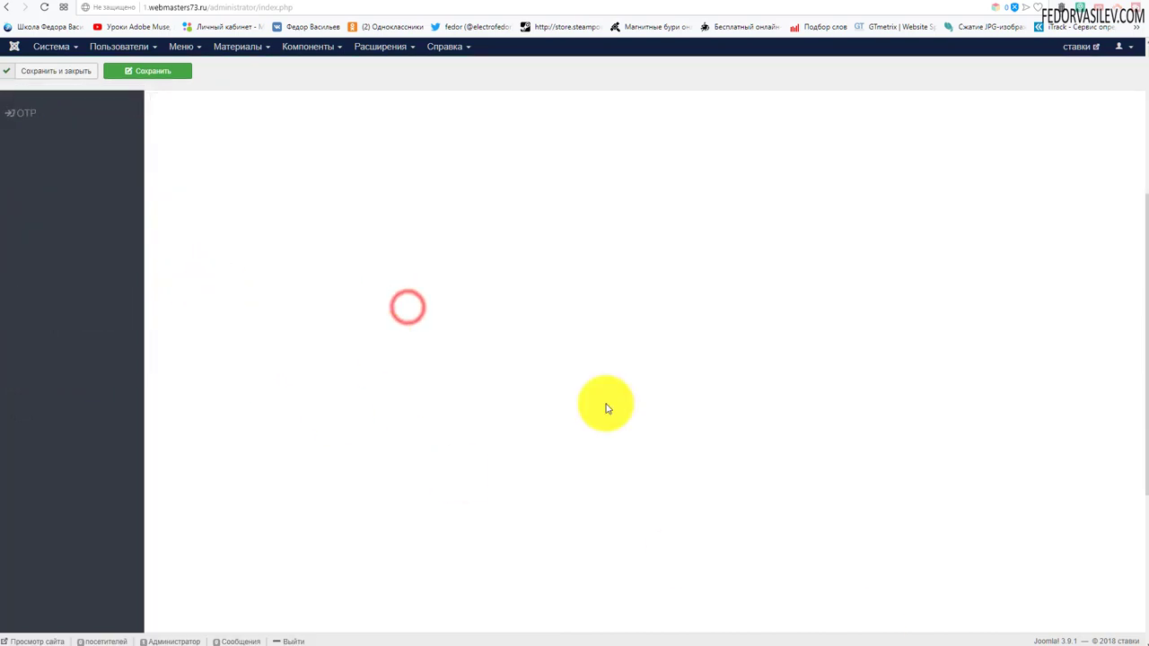
pyautogui.scroll(3, 606, 408)
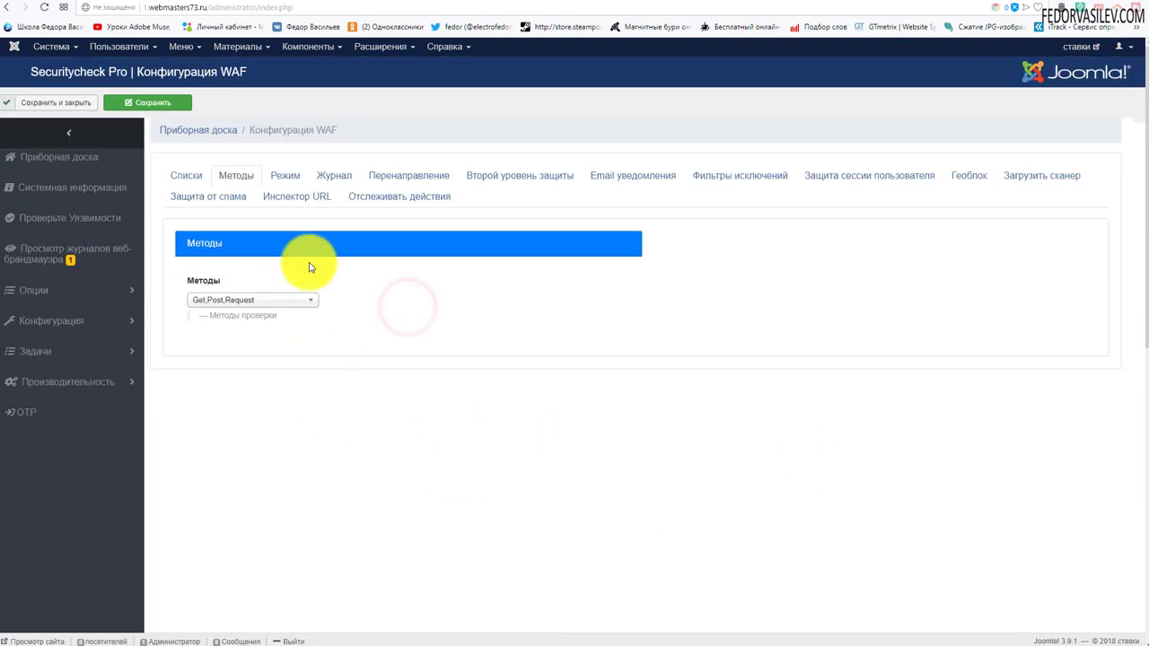
# Step: Show the WAF's "Режим" settings and compare the "Строгий" and "Предупреждение" modes with their description
pyautogui.click(281, 177)
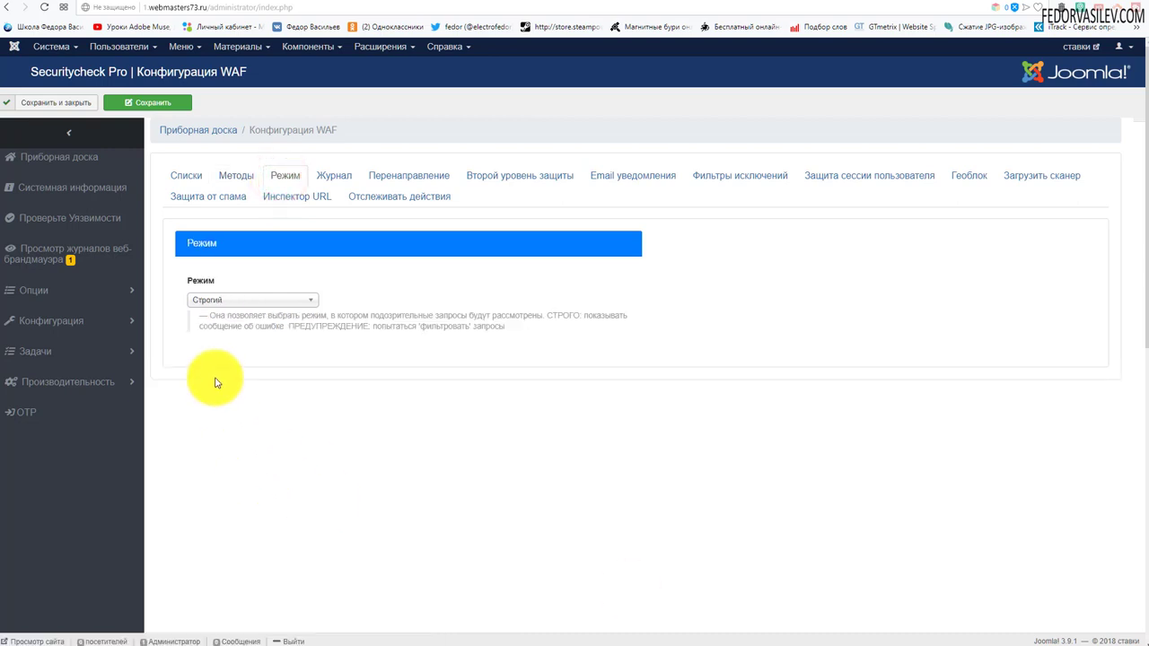
pyautogui.click(239, 301)
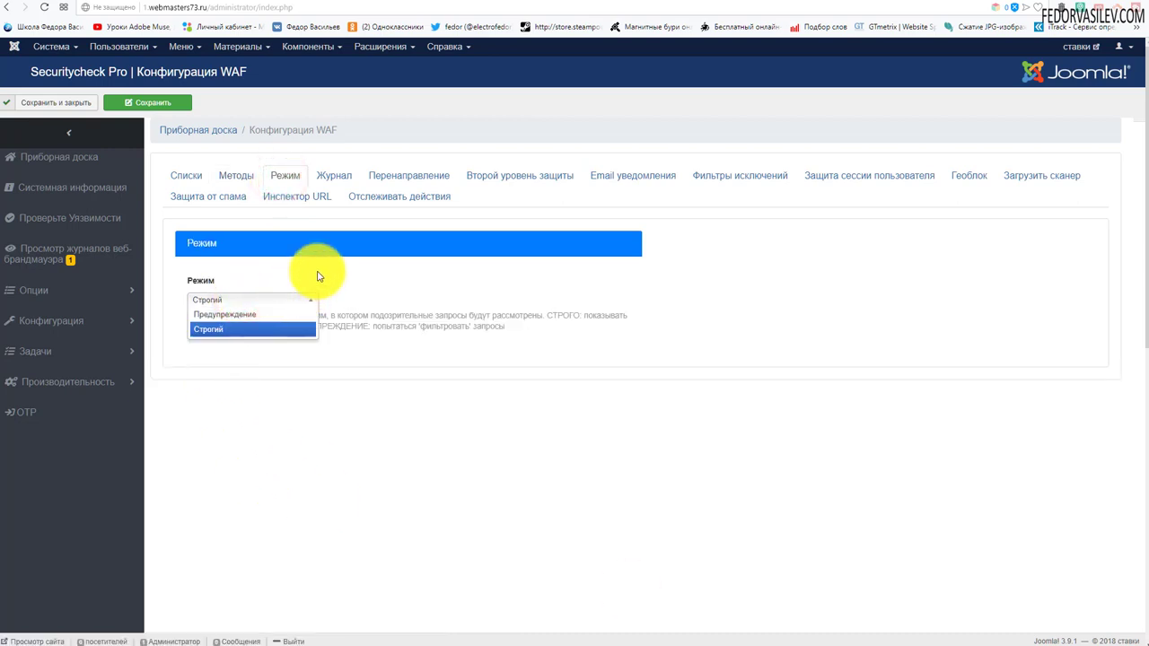
pyautogui.click(317, 272)
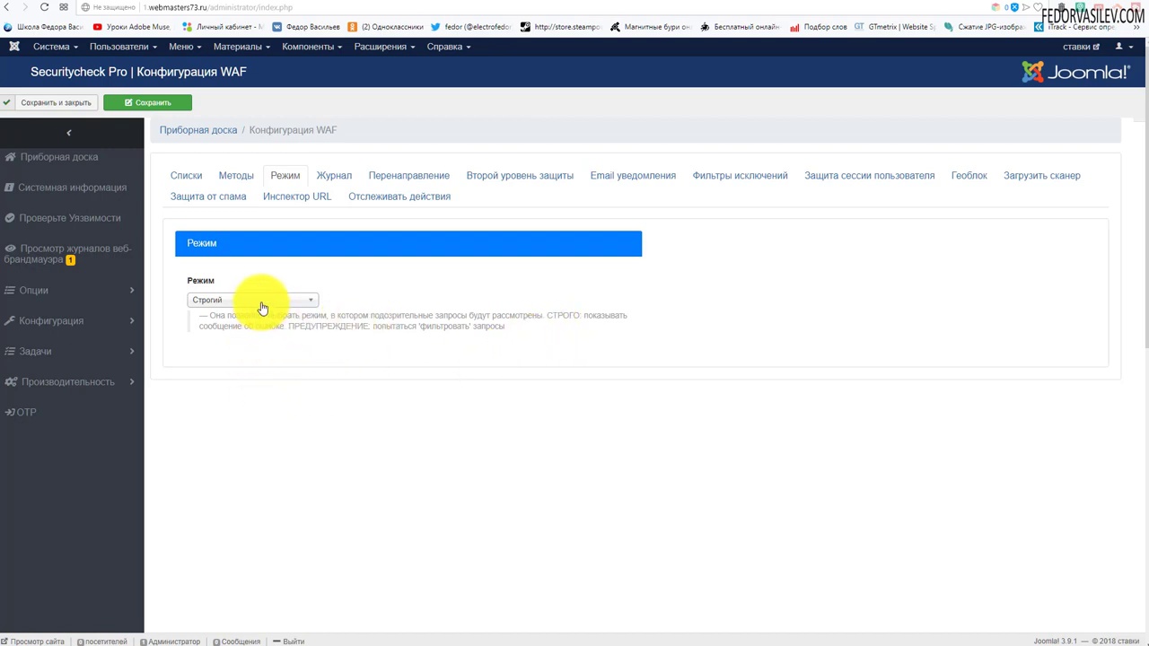
pyautogui.moveTo(314, 326); pyautogui.dragTo(386, 326)
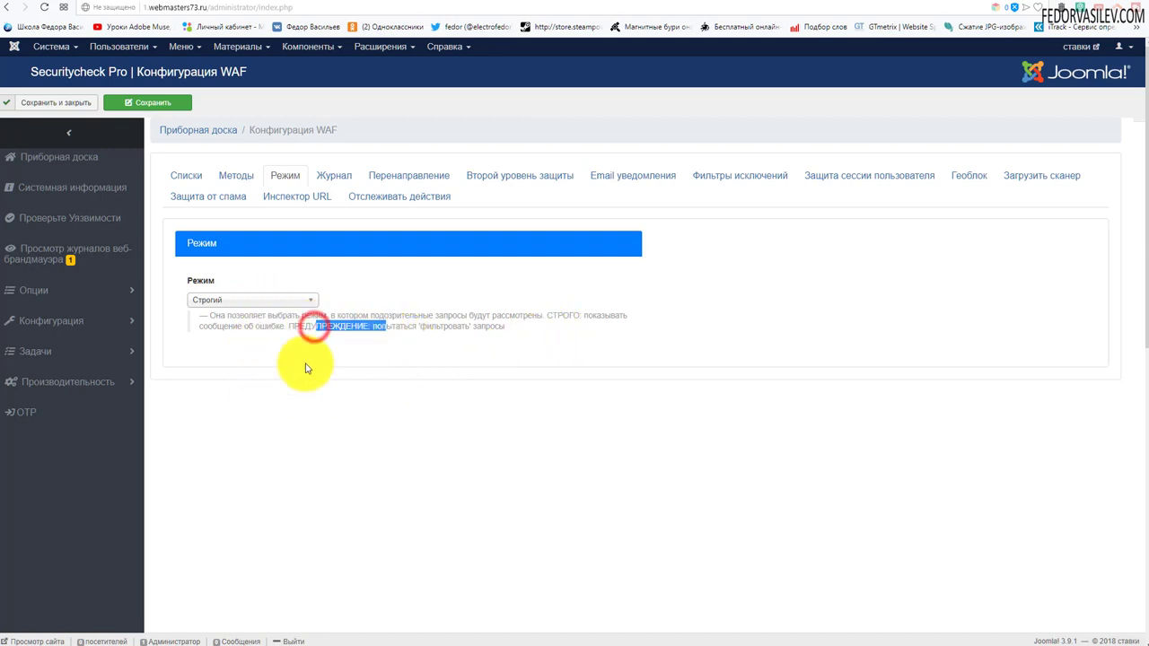
pyautogui.click(224, 300)
pyautogui.click(364, 287)
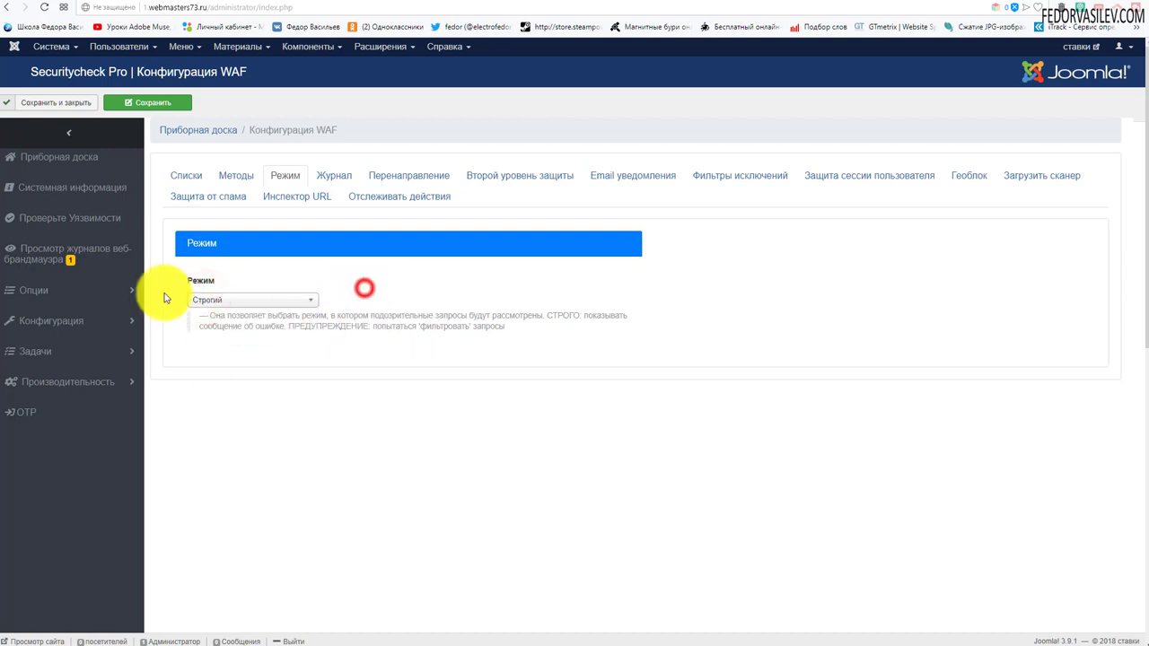
pyautogui.click(207, 300)
pyautogui.click(374, 282)
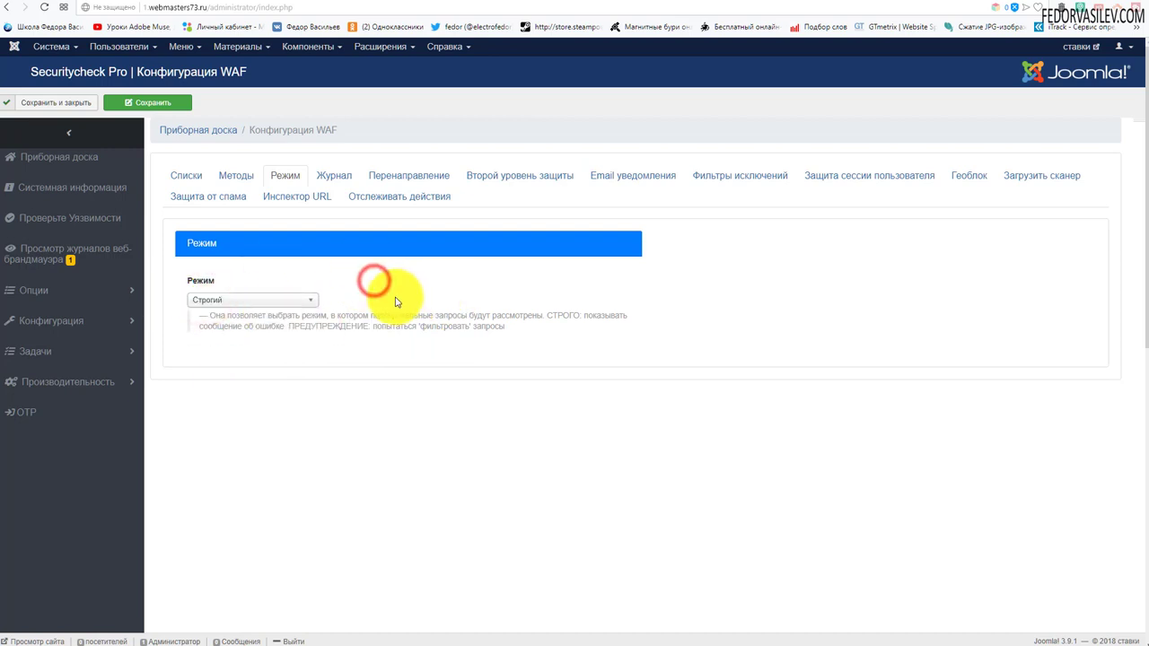
# Step: Review the "Журнал" settings for attack logging, log retention days and the maximum number of logged IPs per day
pyautogui.click(336, 180)
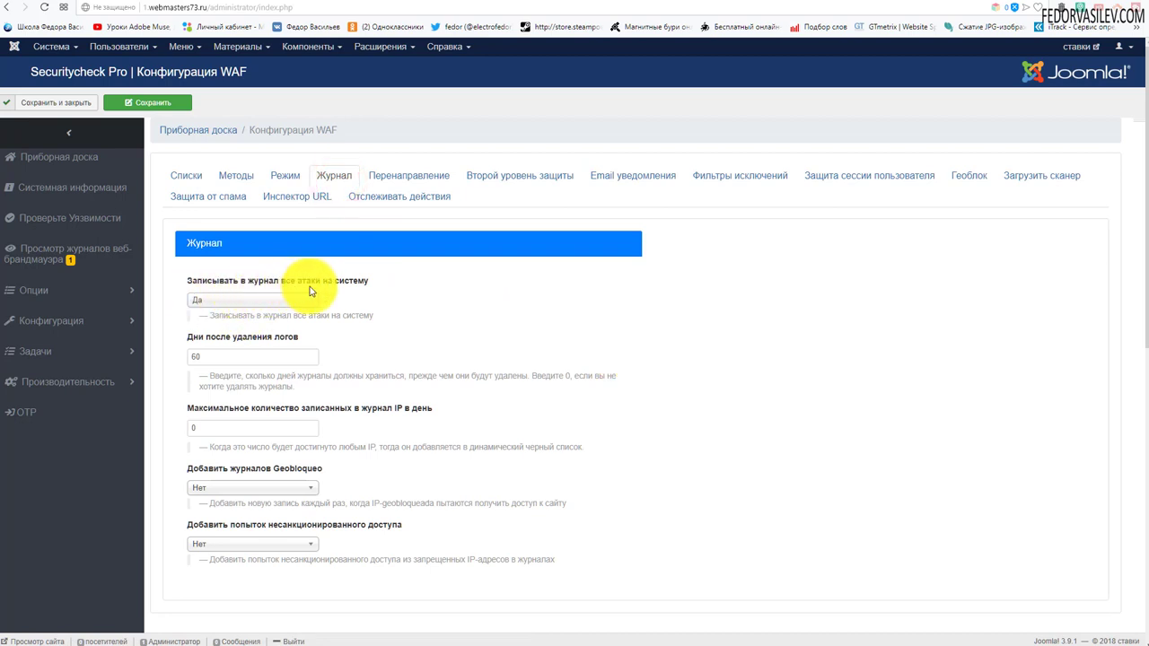
pyautogui.click(254, 298)
pyautogui.click(476, 309)
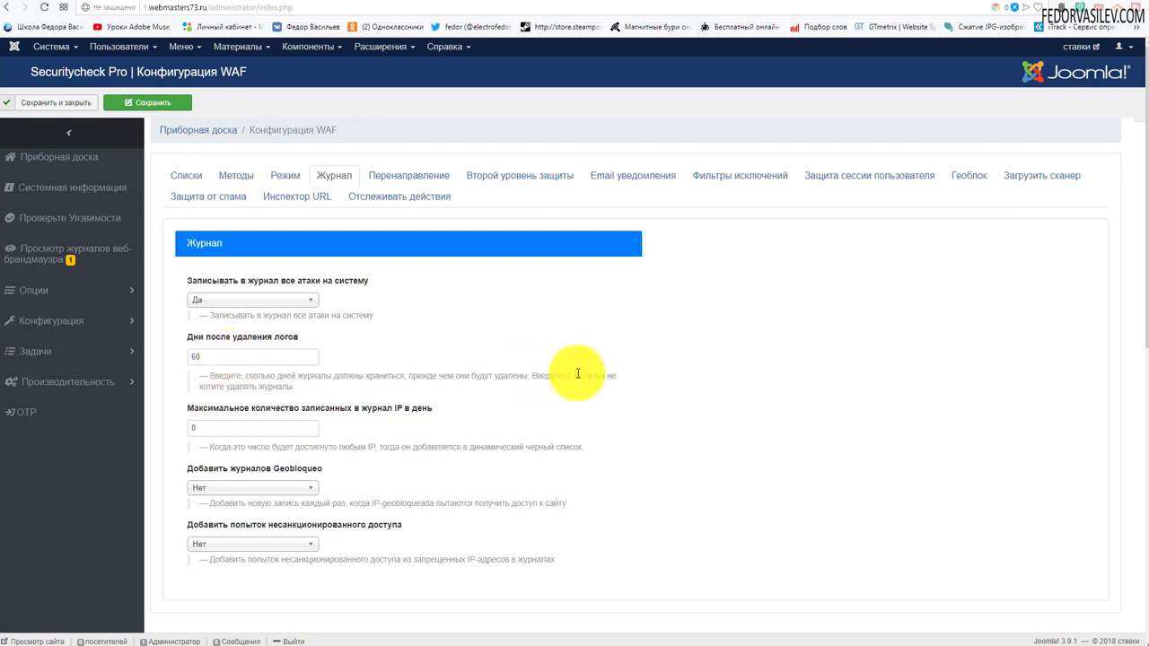
pyautogui.scroll(-2, 295, 426)
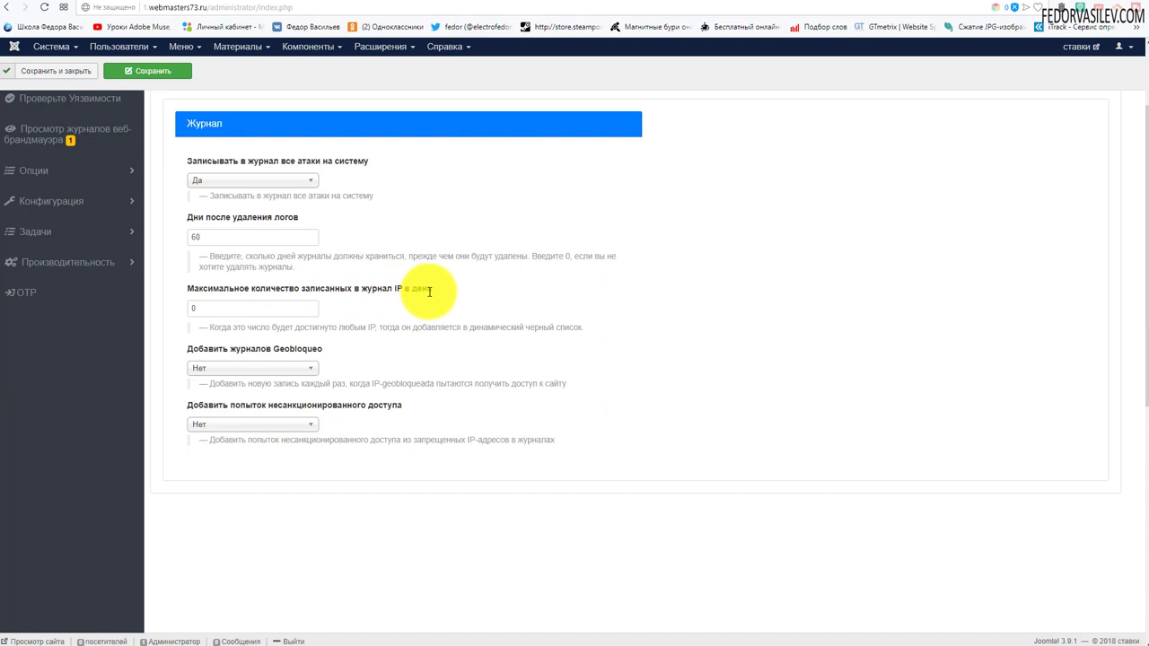
pyautogui.click(188, 308)
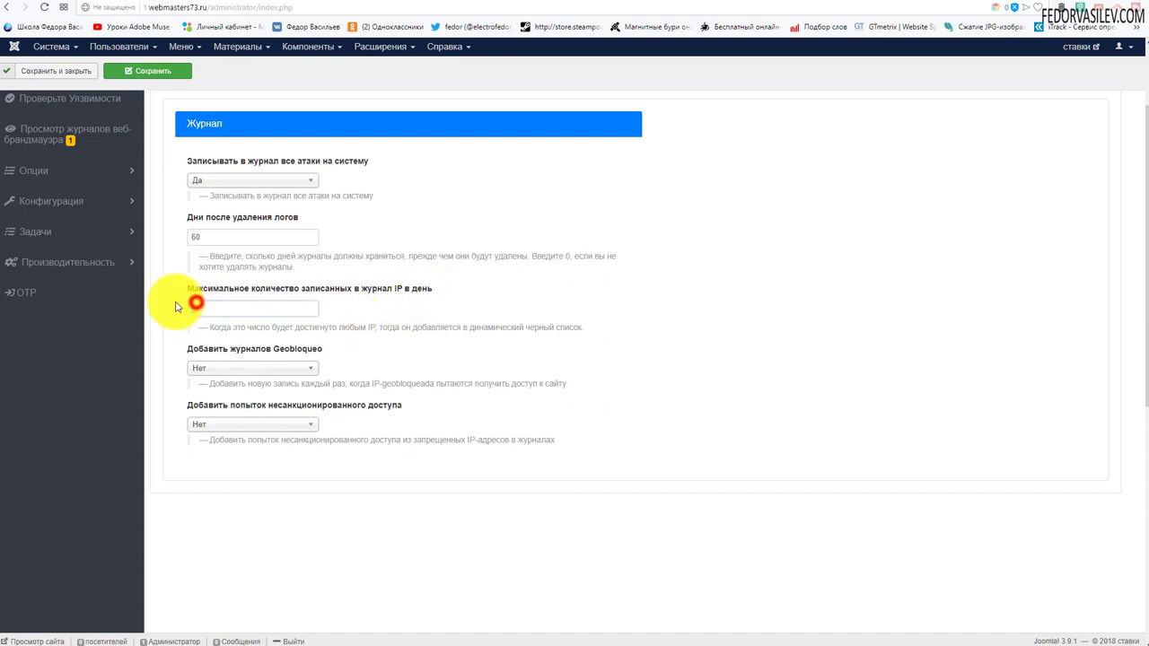
pyautogui.click(602, 301)
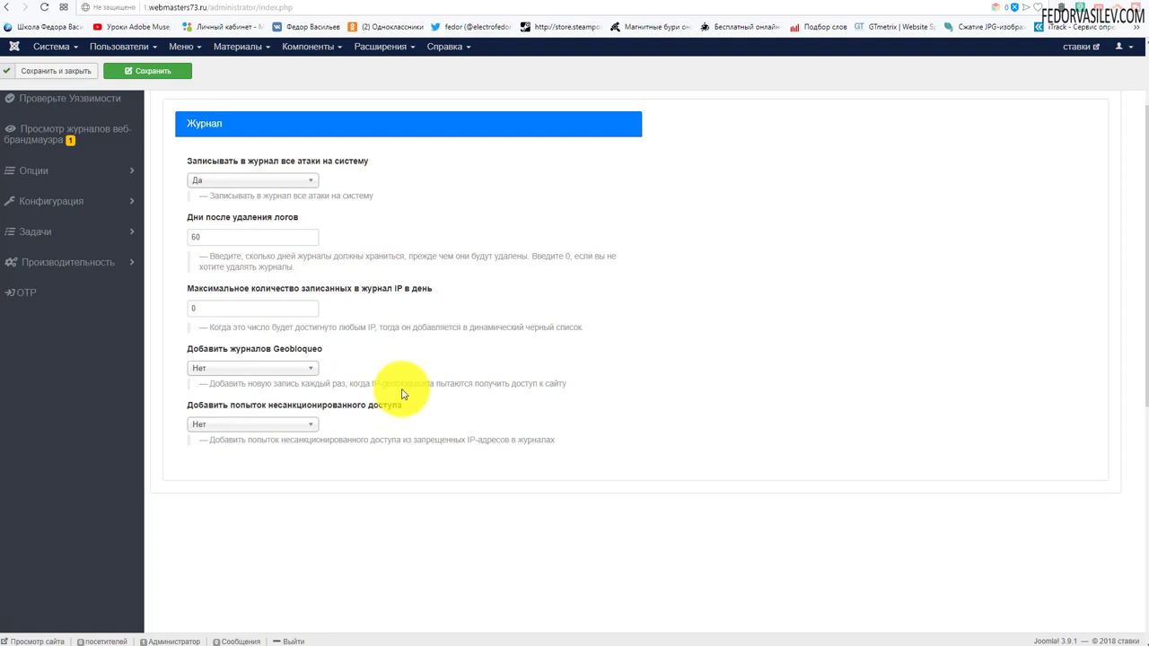
# Step: Review the log choices for "Добавить журналов Geobloqueo" and "Добавить попыток несанкционированного доступа"
pyautogui.click(205, 368)
pyautogui.click(505, 367)
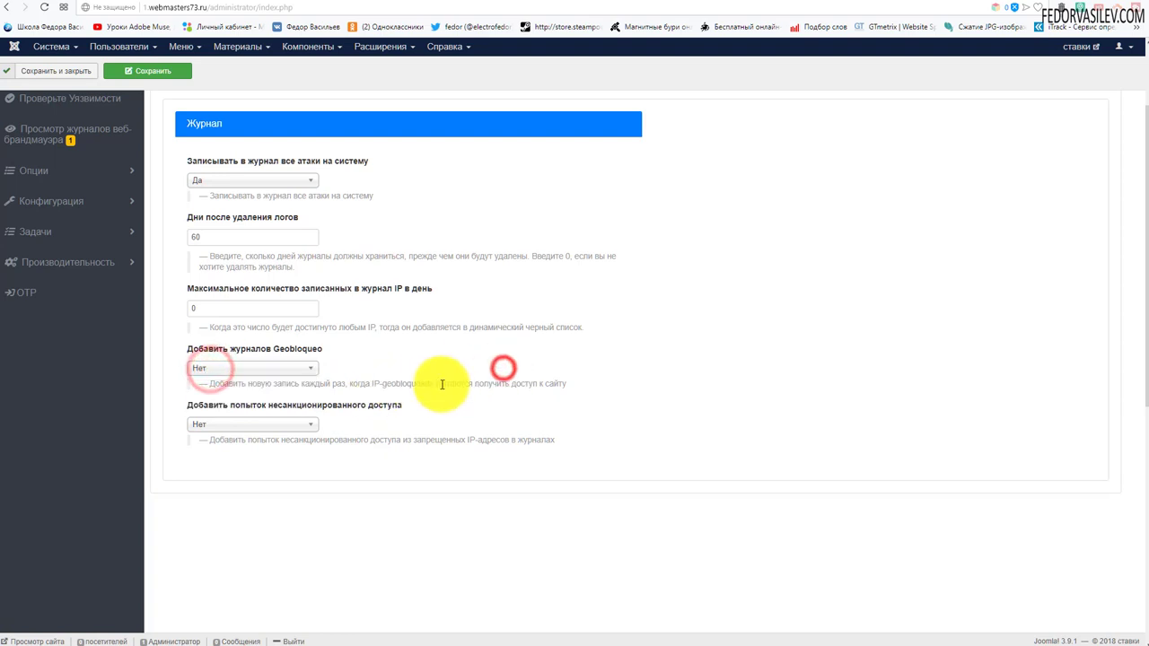
pyautogui.click(224, 425)
pyautogui.click(425, 434)
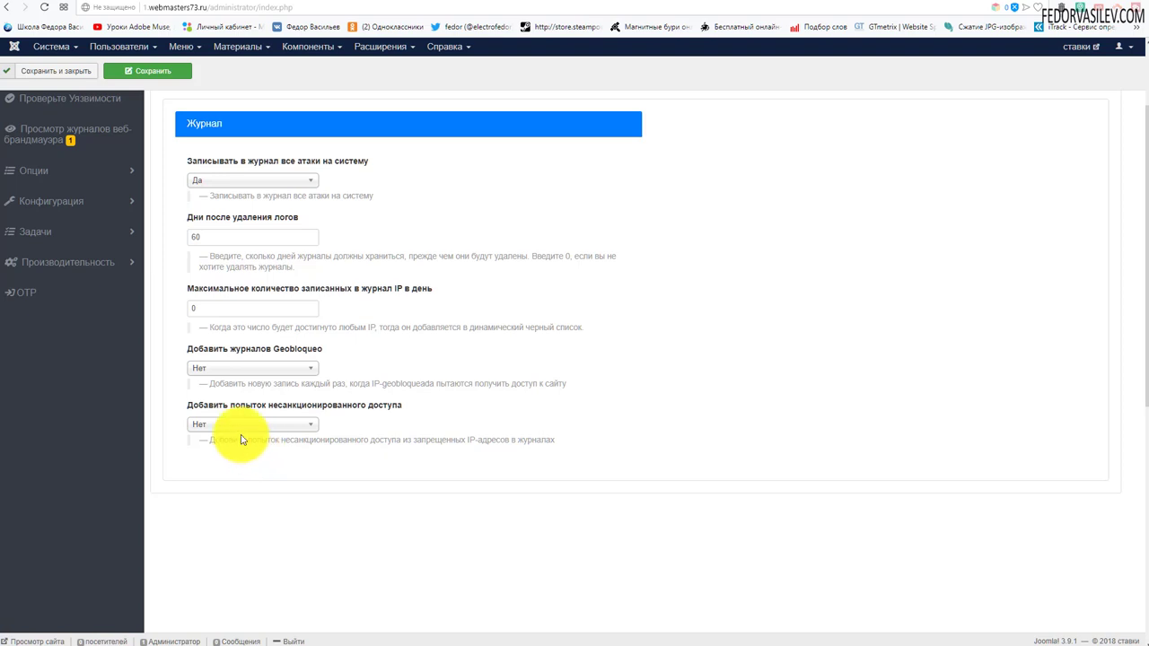
pyautogui.click(241, 427)
pyautogui.click(526, 441)
pyautogui.scroll(2, 467, 415)
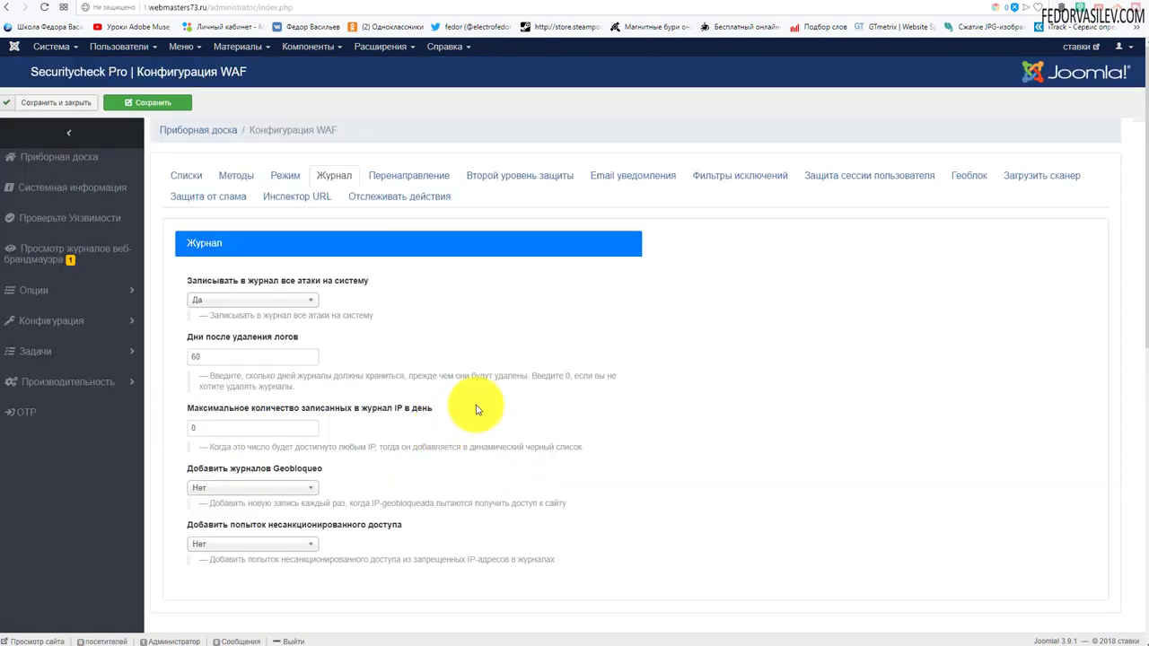
pyautogui.click(260, 545)
pyautogui.click(464, 523)
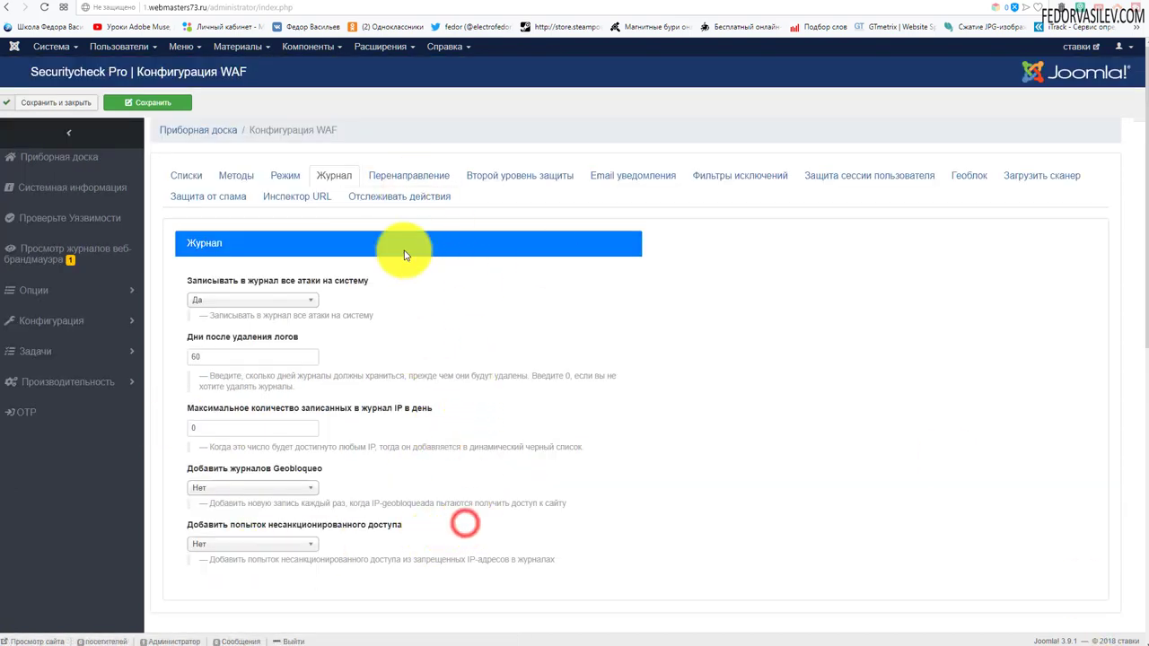
# Step: In the "Перенаправление" settings, set the redirection option (Опции перенаправления) to "Моя собственная страница"
pyautogui.click(399, 179)
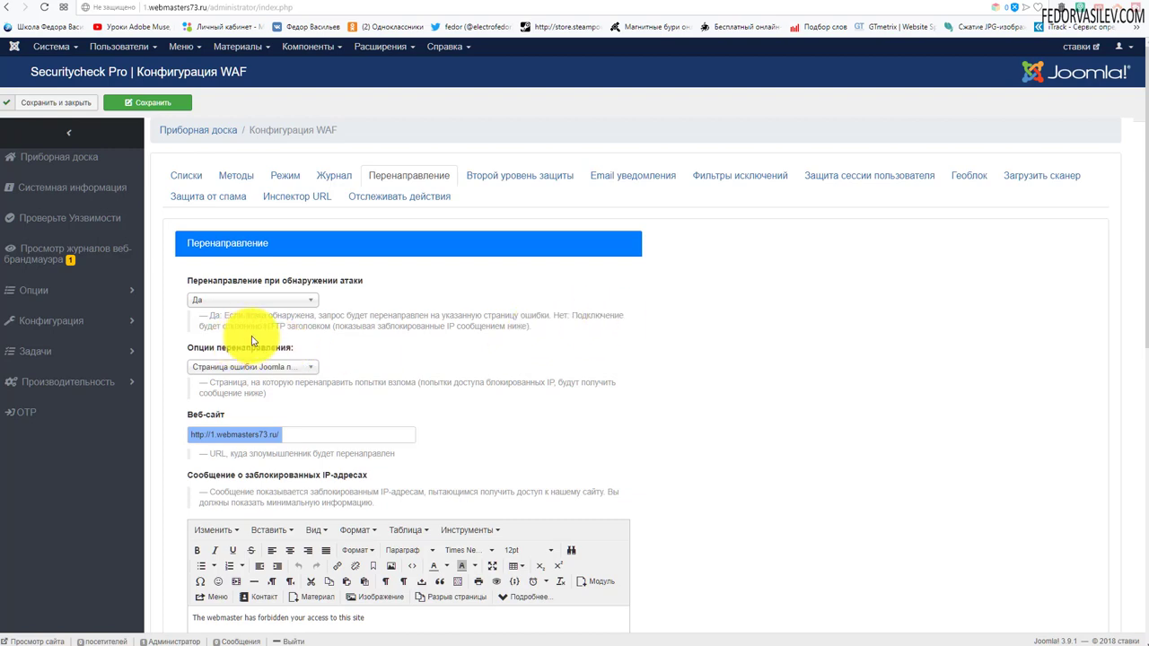
pyautogui.click(257, 300)
pyautogui.click(430, 302)
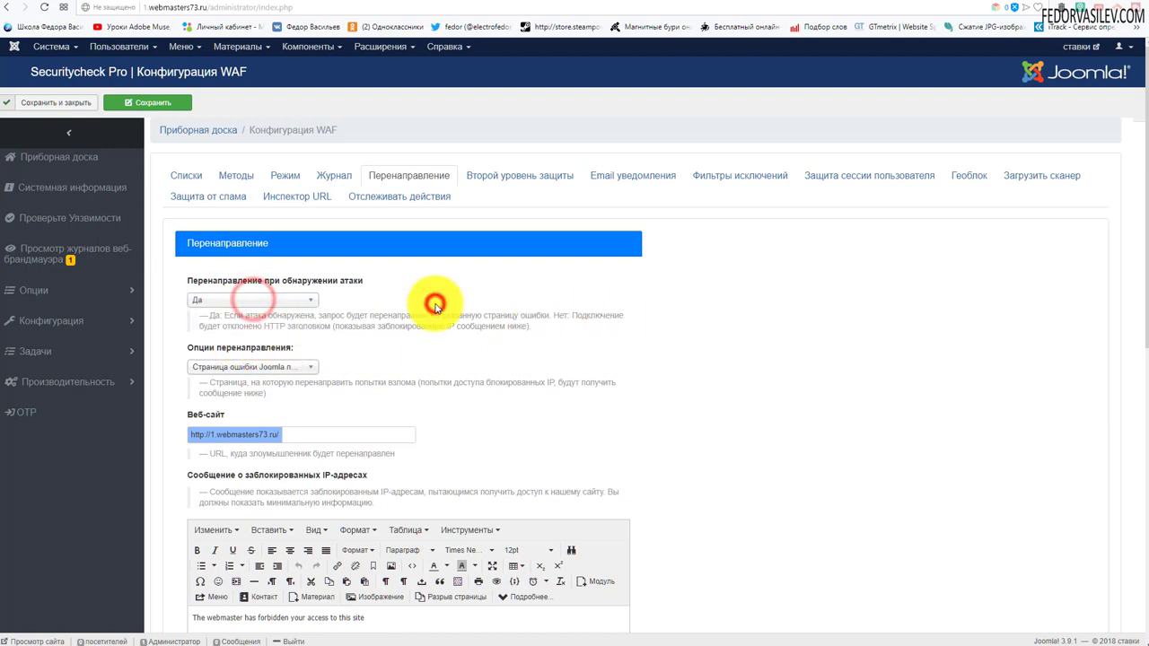
pyautogui.scroll(-2, 431, 303)
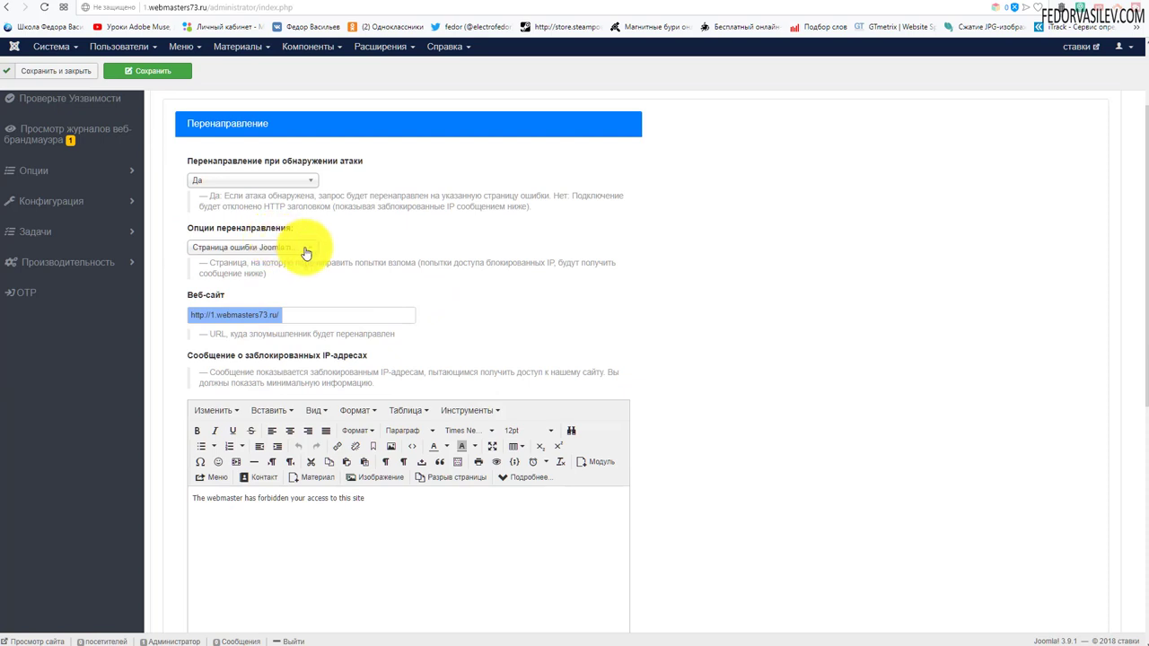
pyautogui.click(305, 248)
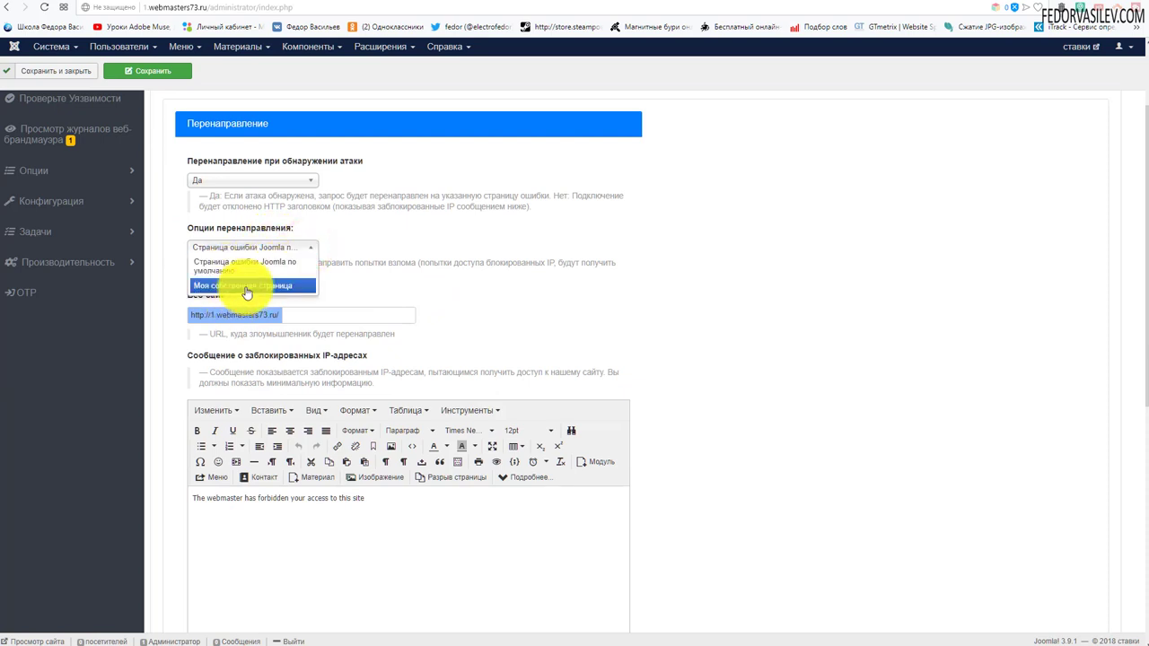
pyautogui.click(247, 285)
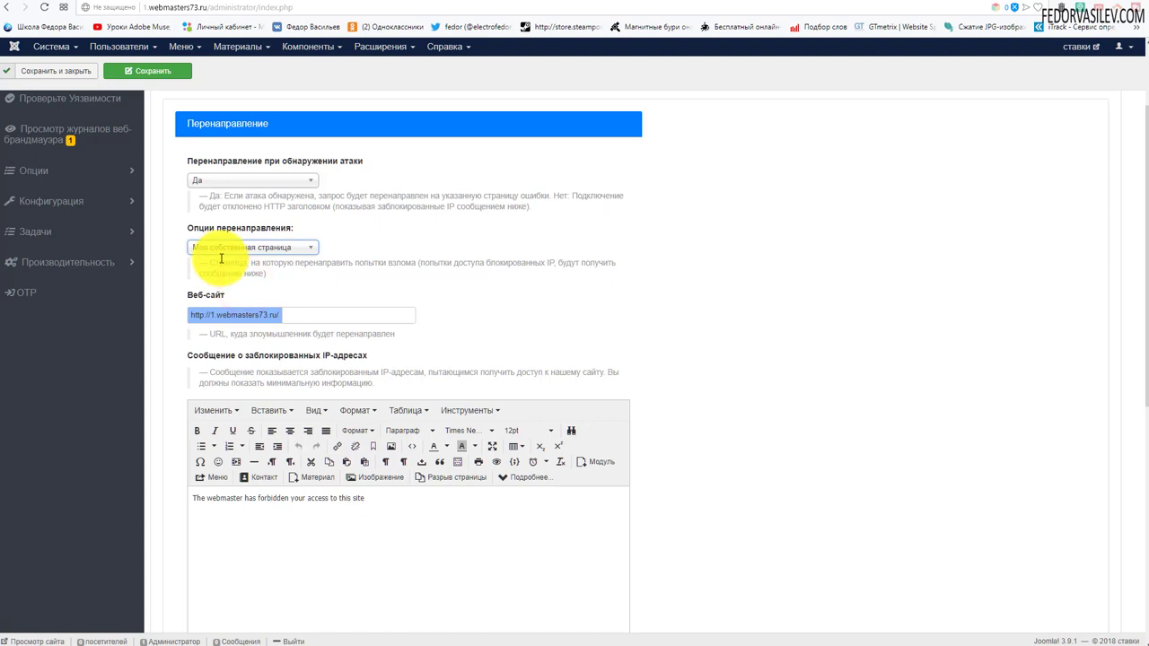
# Step: Examine the "Веб-сайт" redirect URL field and the message shown to blocked IP addresses
pyautogui.moveTo(191, 314); pyautogui.dragTo(308, 315)
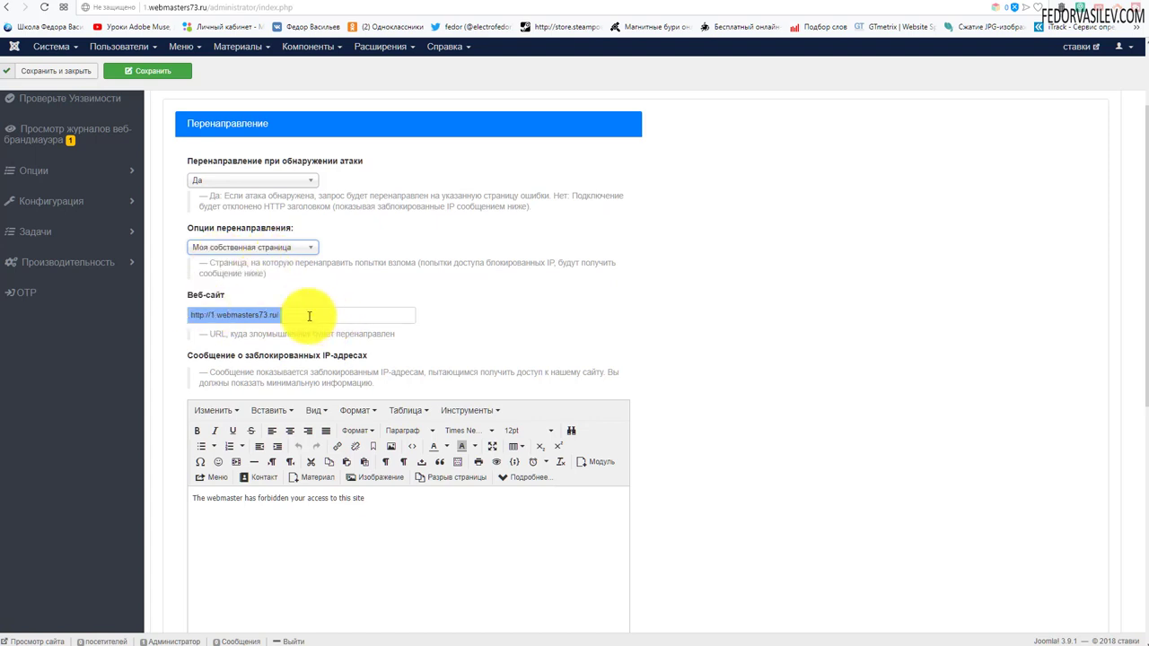
pyautogui.scroll(-2, 287, 309)
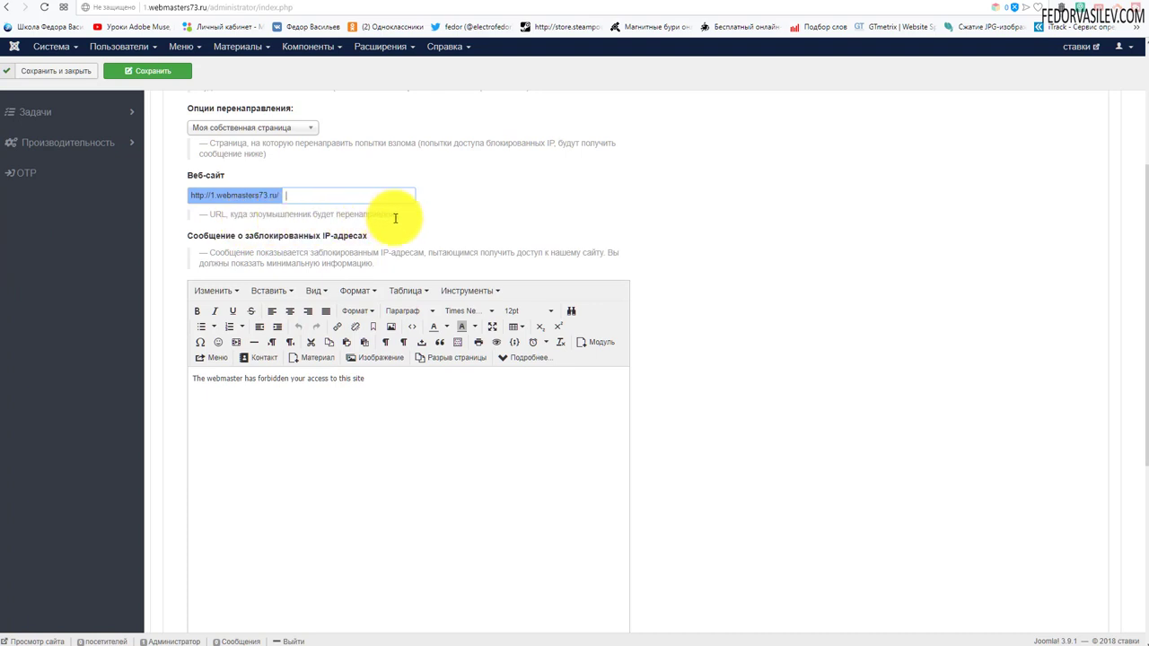
pyautogui.scroll(2, 296, 225)
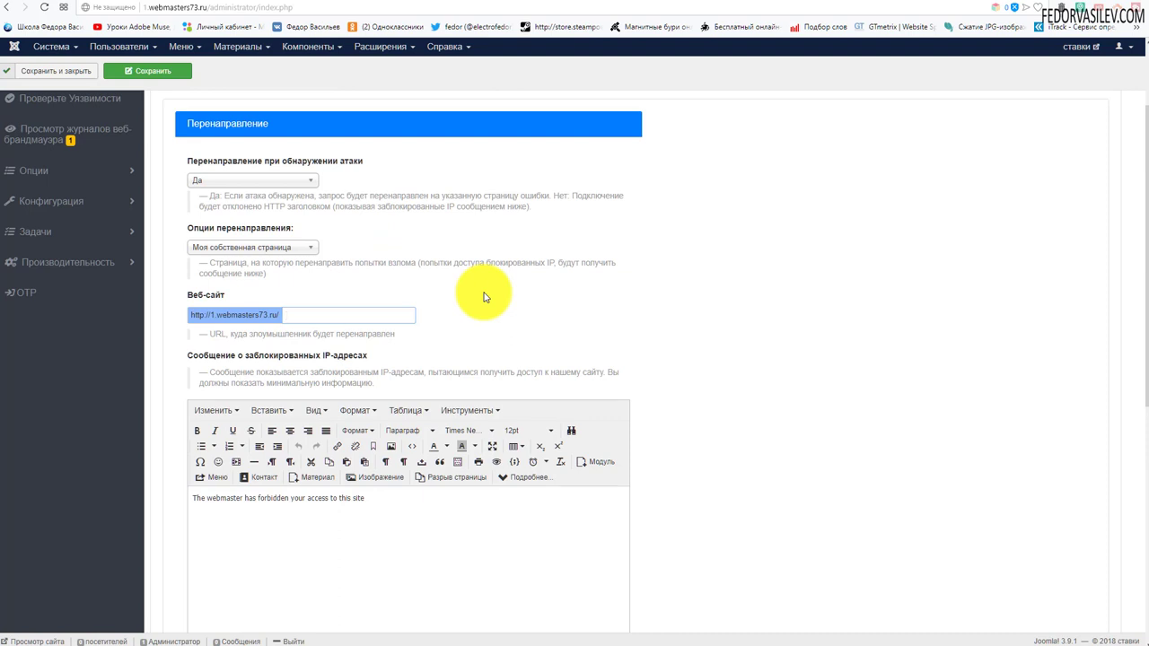
pyautogui.click(360, 312)
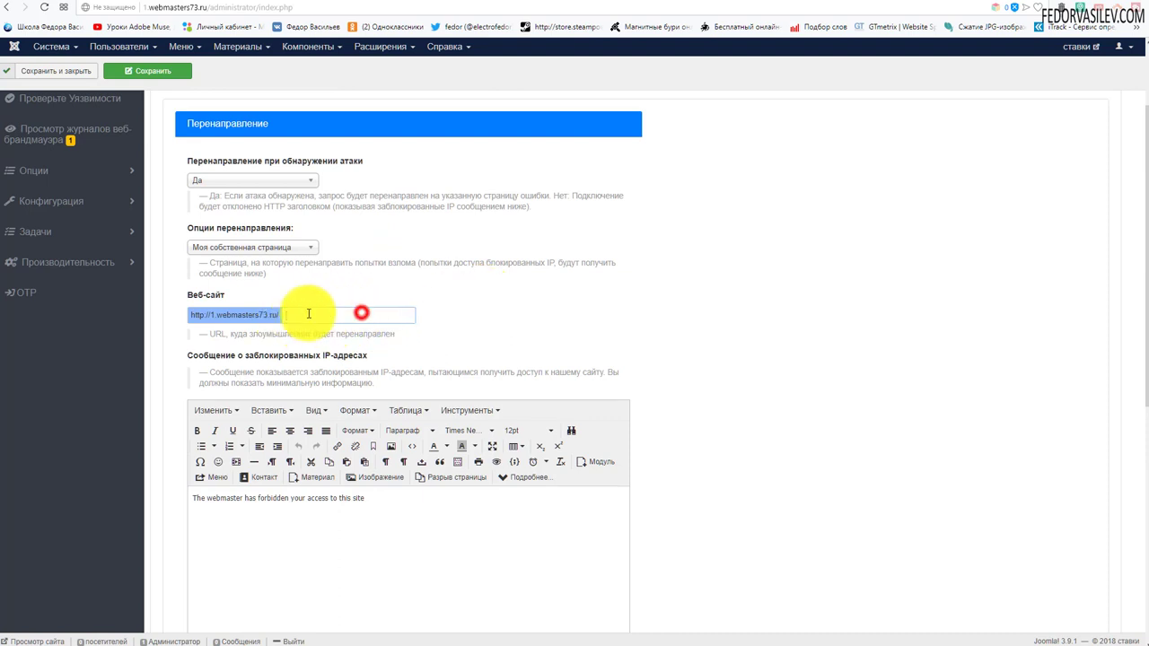
pyautogui.click(382, 314)
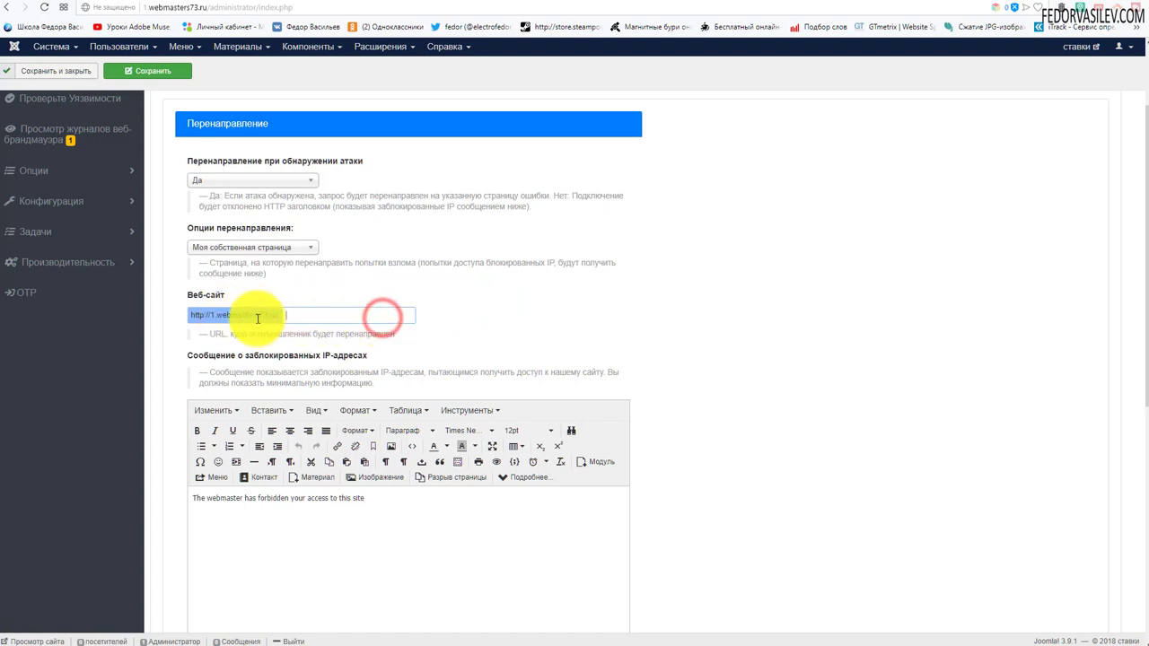
pyautogui.moveTo(292, 314); pyautogui.dragTo(200, 314)
pyautogui.click(521, 289)
pyautogui.scroll(2, 521, 292)
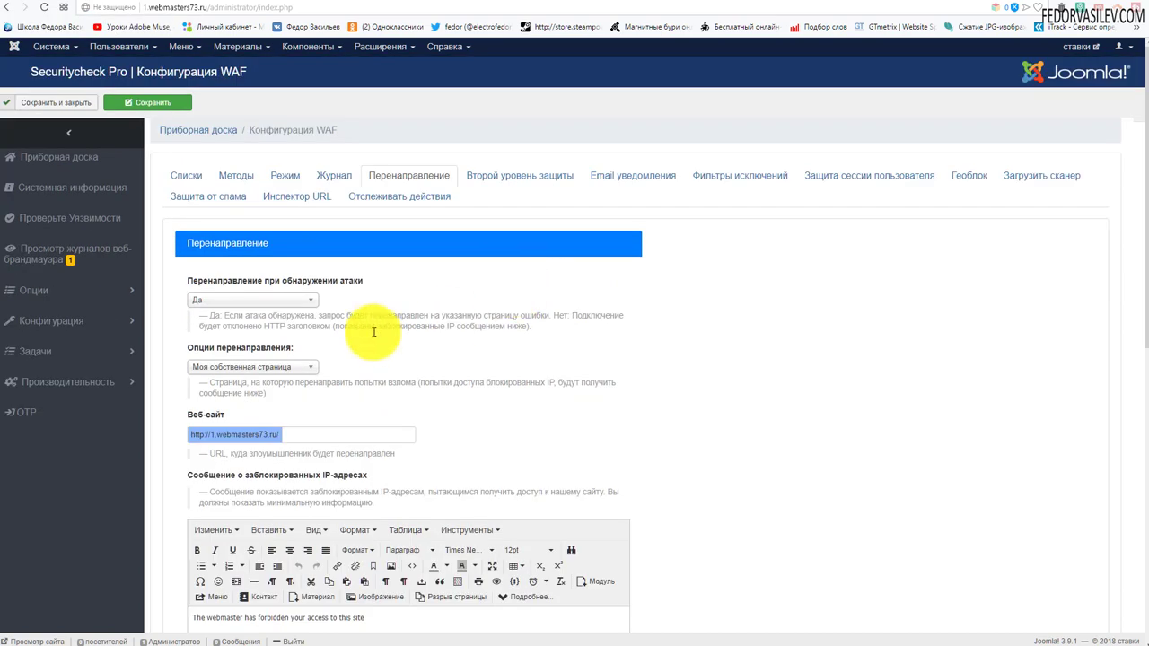
# Step: Re-read the "Веб-сайт" redirect URL and the message text shown to blocked IP addresses
pyautogui.scroll(-3, 287, 280)
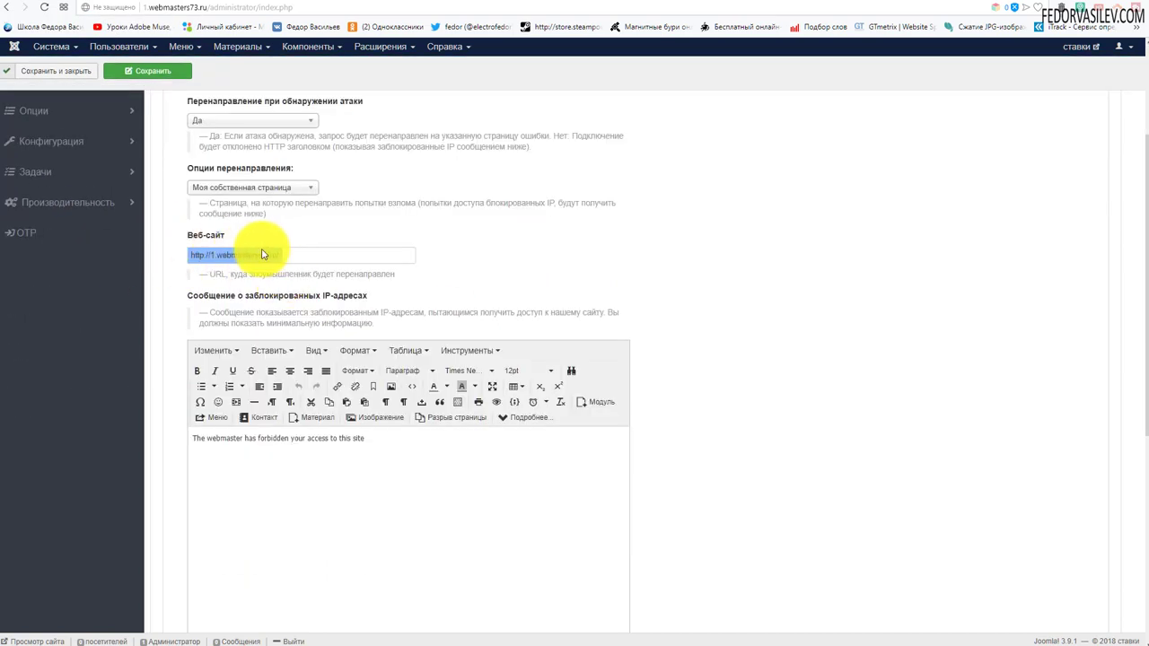
pyautogui.moveTo(266, 253); pyautogui.dragTo(178, 238)
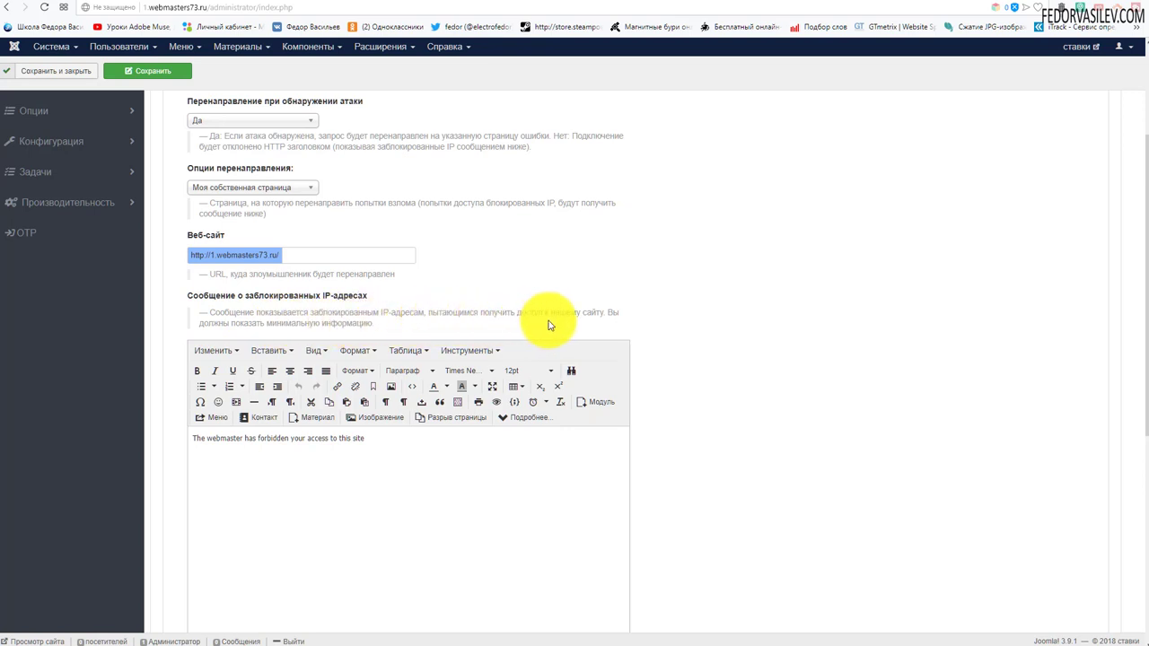
pyautogui.scroll(-2, 567, 325)
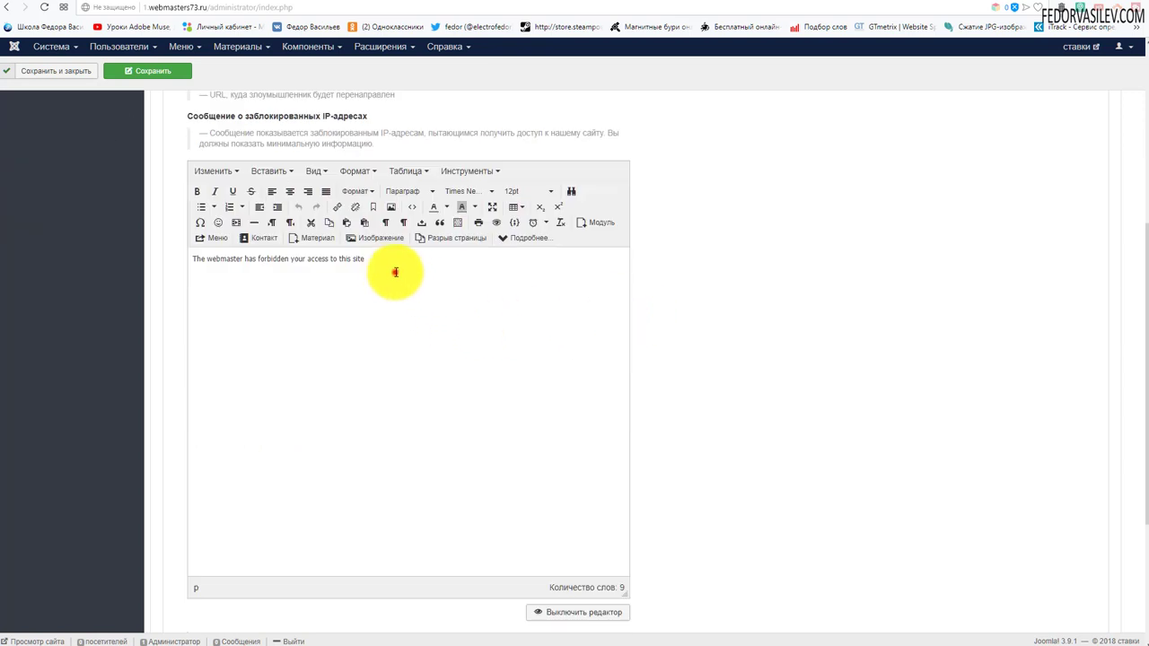
pyautogui.moveTo(395, 271); pyautogui.dragTo(190, 259)
pyautogui.click(314, 278)
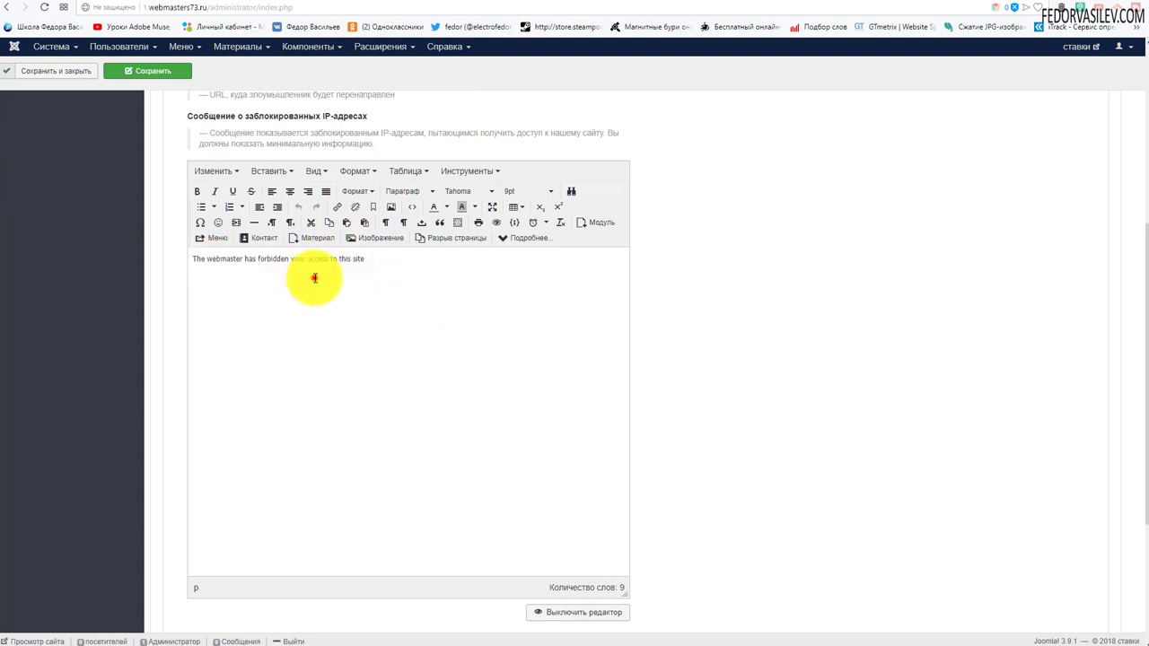
pyautogui.moveTo(391, 264); pyautogui.dragTo(159, 248)
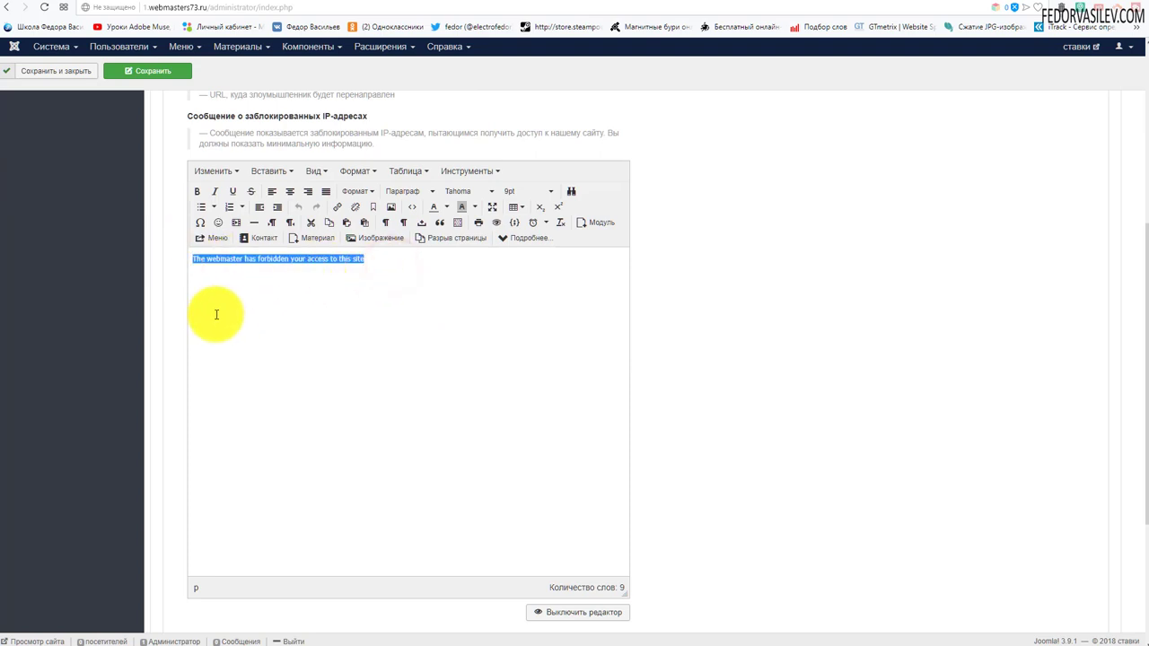
pyautogui.scroll(-3, 229, 309)
pyautogui.scroll(4, 244, 323)
pyautogui.click(330, 386)
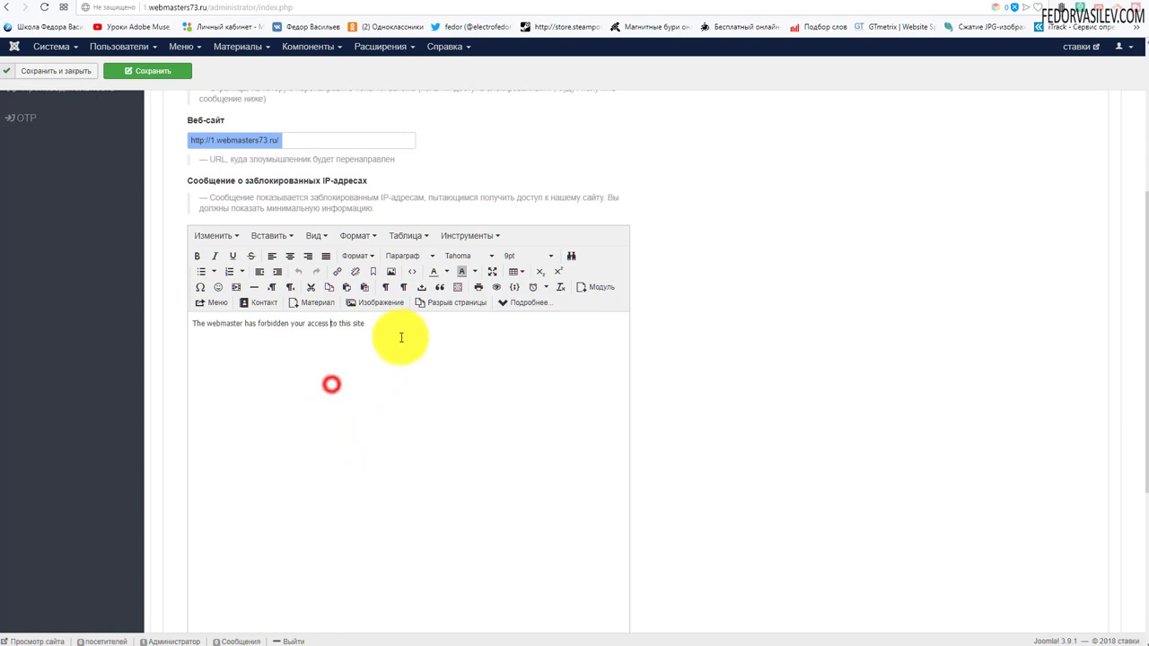
pyautogui.moveTo(401, 324); pyautogui.dragTo(180, 319)
pyautogui.click(283, 327)
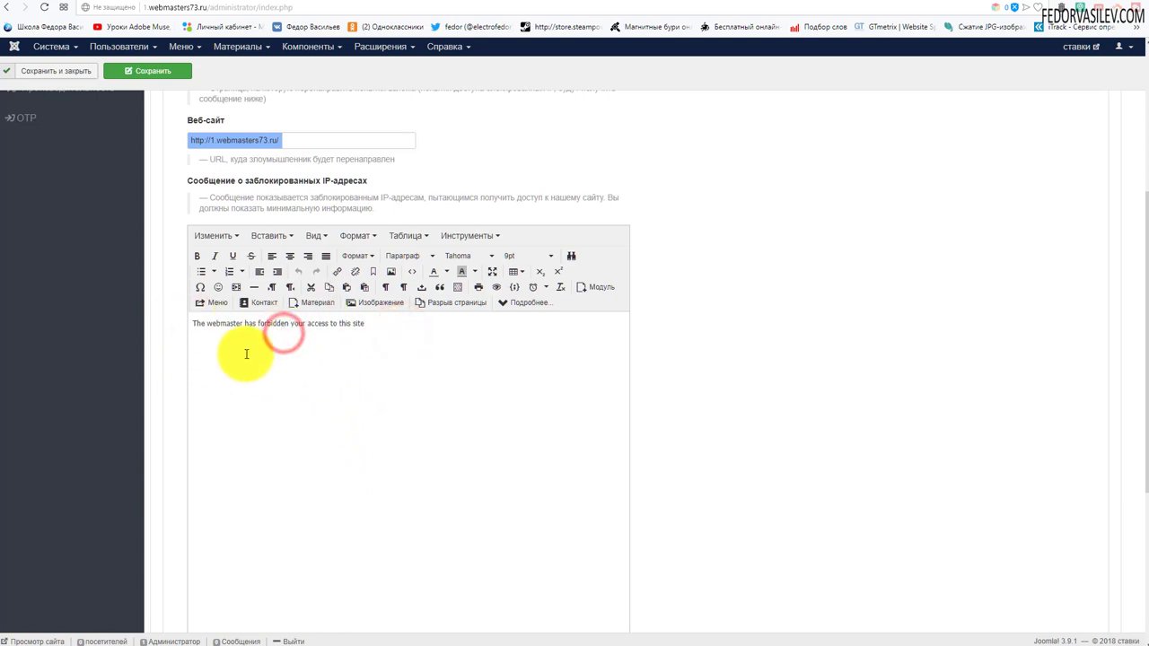
pyautogui.click(383, 329)
pyautogui.moveTo(383, 329); pyautogui.dragTo(174, 320)
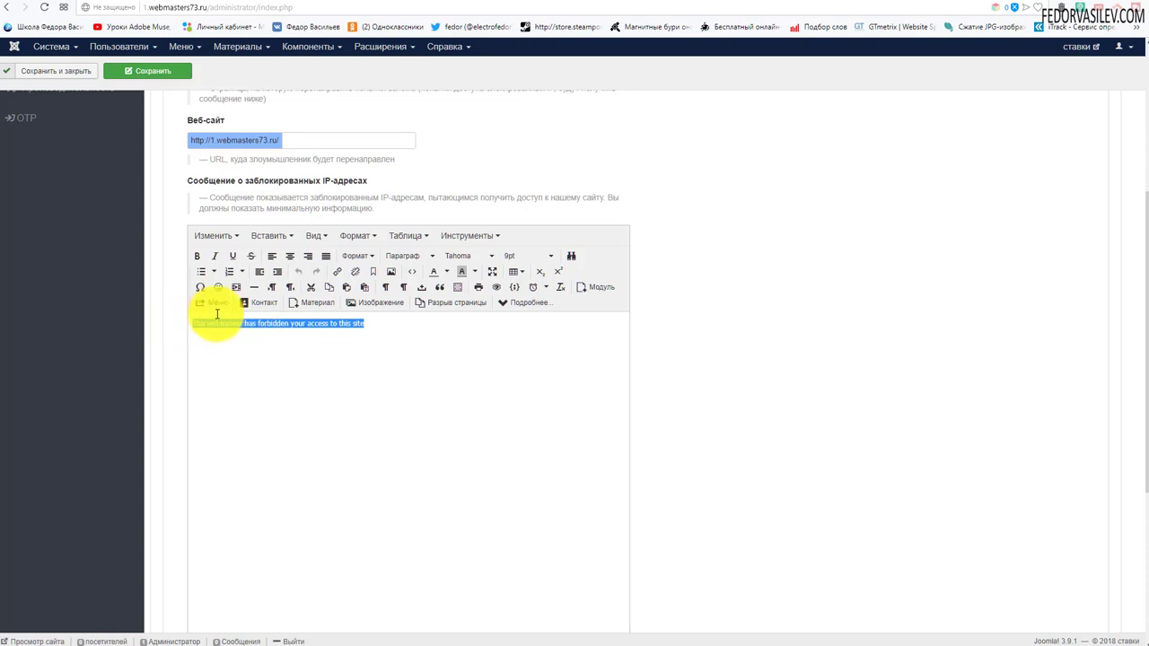
pyautogui.click(346, 330)
pyautogui.moveTo(380, 328); pyautogui.dragTo(176, 332)
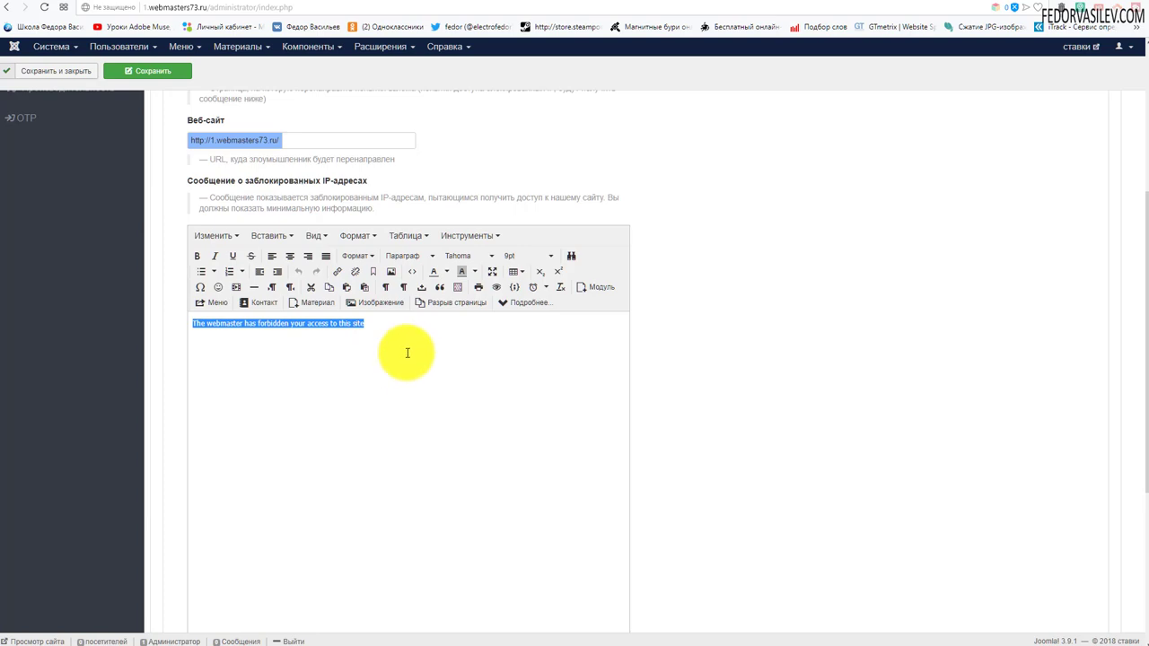
pyautogui.scroll(-3, 407, 353)
pyautogui.scroll(6, 403, 331)
# Step: Review the "Второй уровень защиты" settings, including redirection on suspicious patterns and the list of suspicious words
pyautogui.click(507, 177)
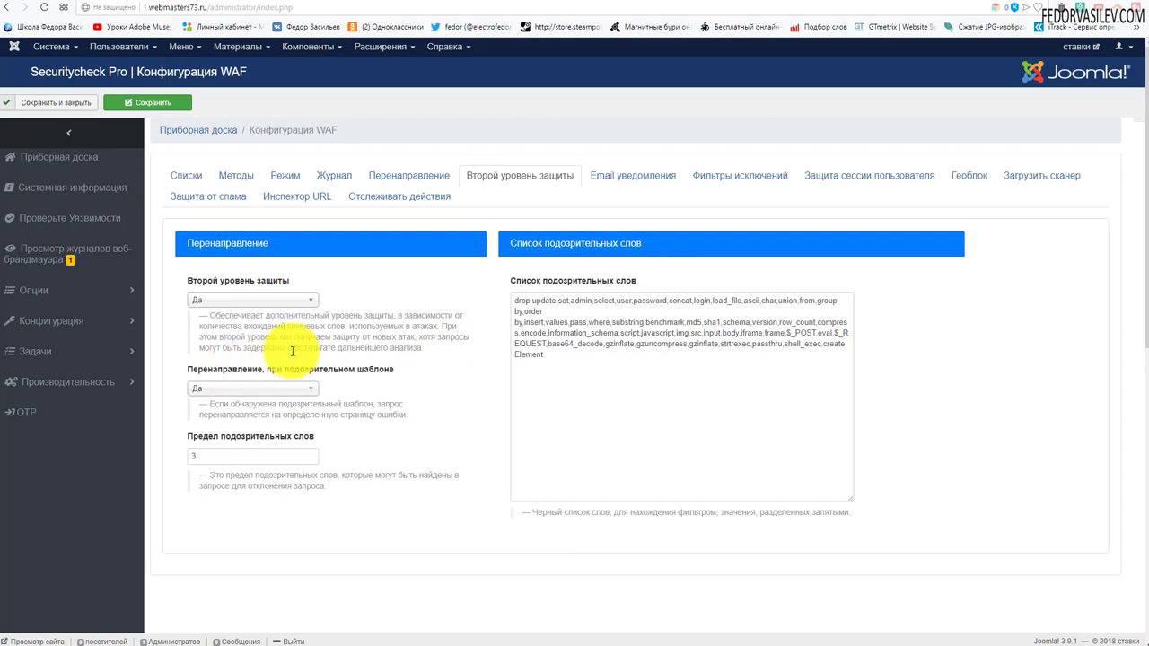
pyautogui.click(256, 299)
pyautogui.click(396, 293)
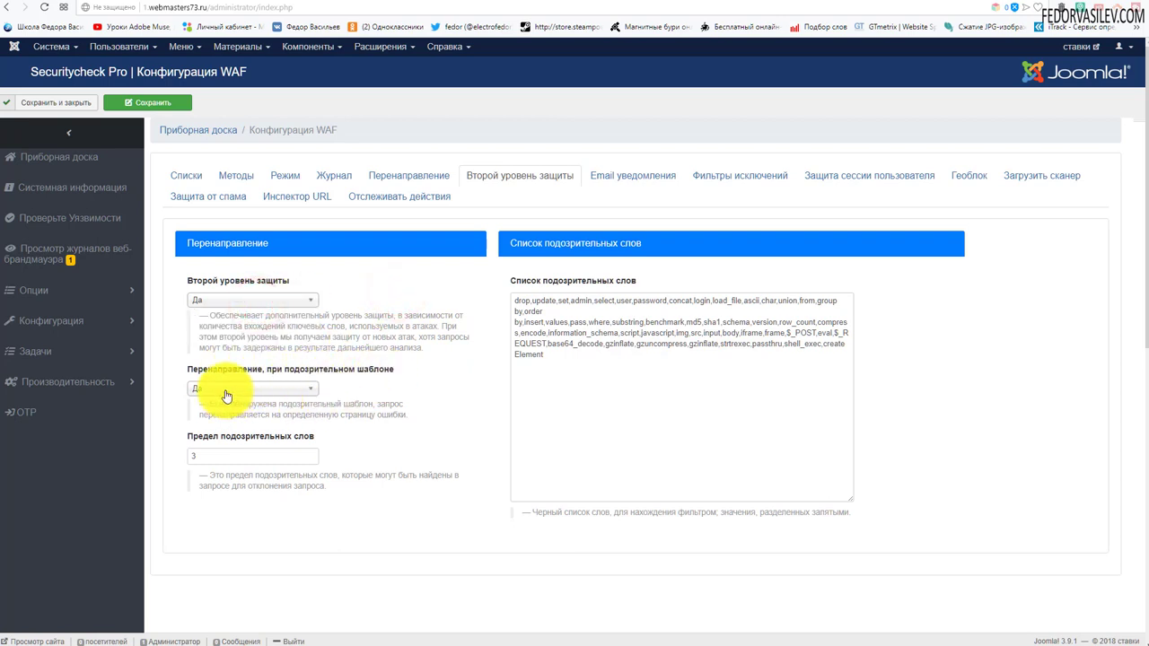
pyautogui.click(225, 388)
pyautogui.click(406, 379)
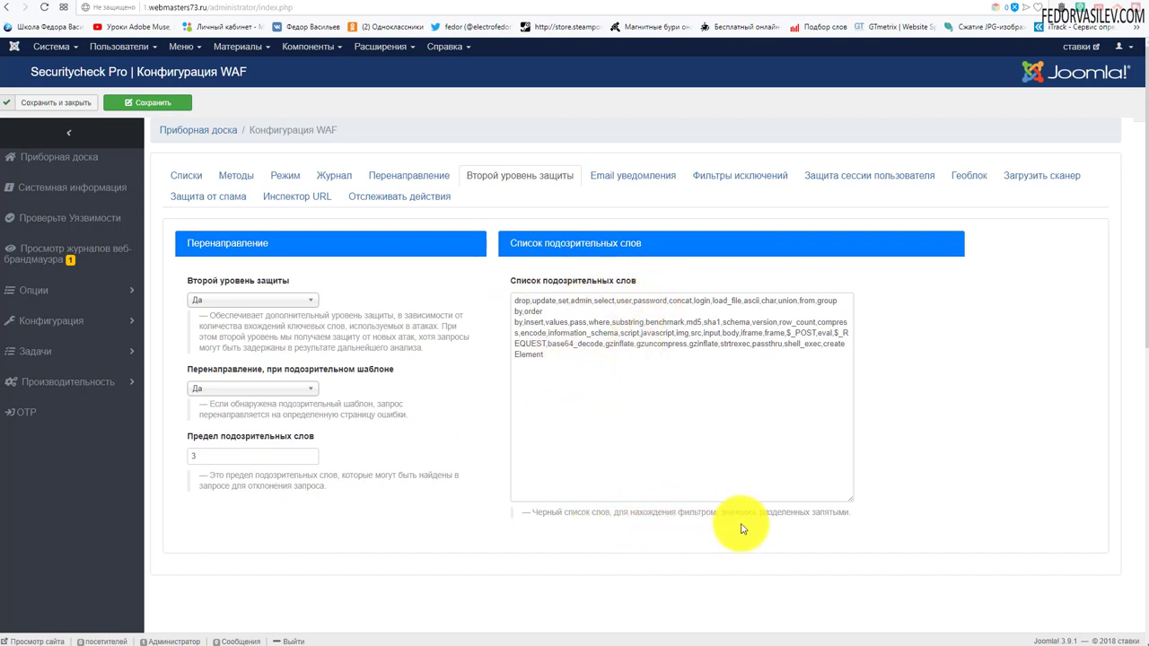
pyautogui.click(580, 364)
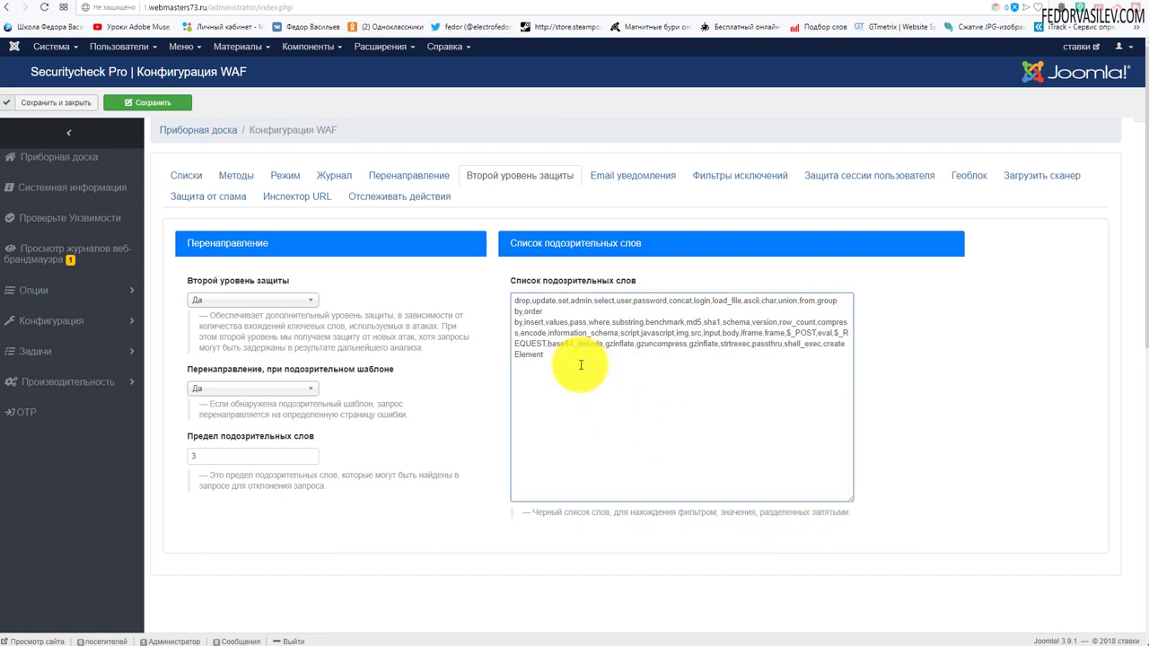
pyautogui.tripleClick(569, 366)
pyautogui.click(572, 337)
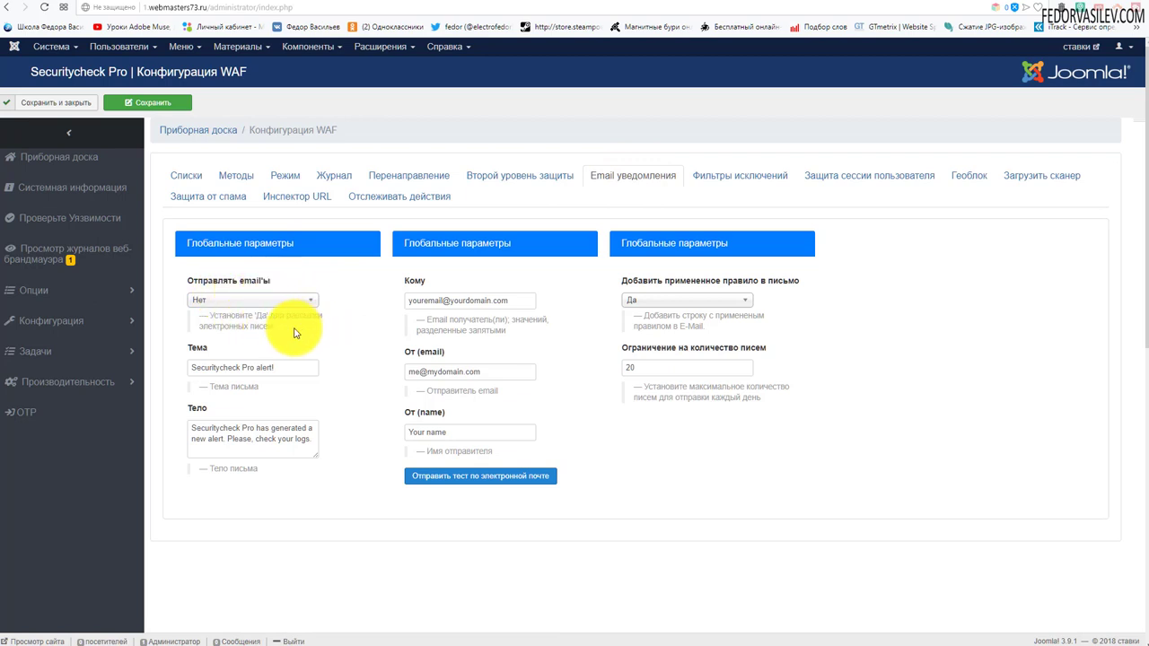
# Step: Review the "Email уведомления" options for sending emails, along with the alert's subject and body text
pyautogui.click(269, 299)
pyautogui.click(261, 305)
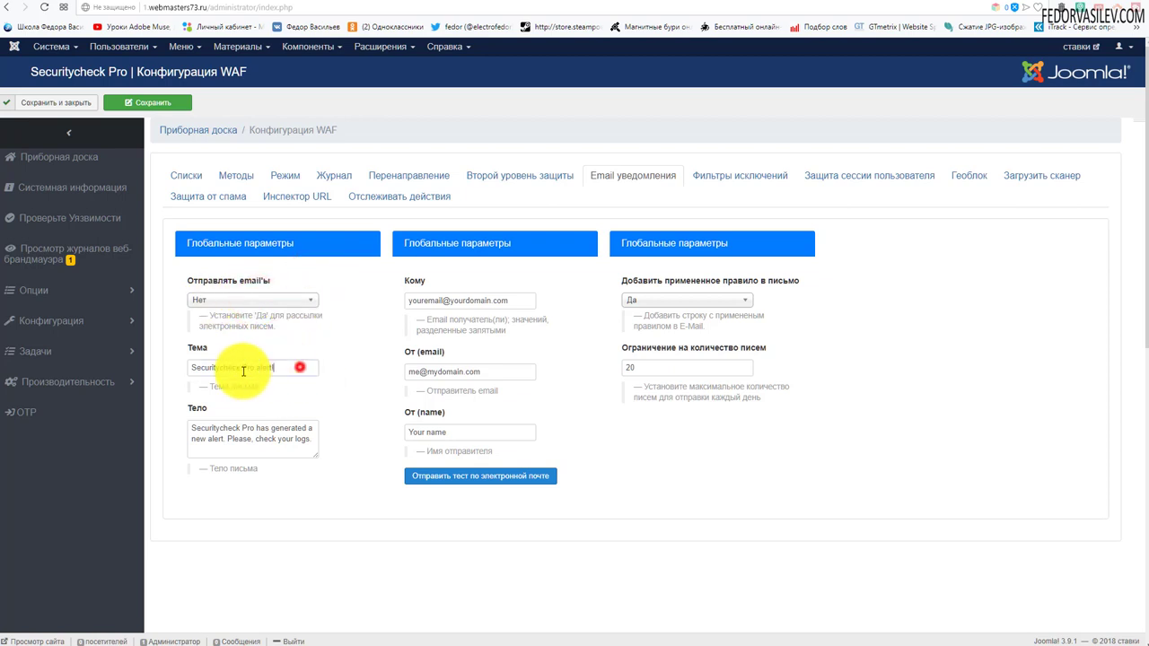
pyautogui.moveTo(299, 367); pyautogui.dragTo(194, 346)
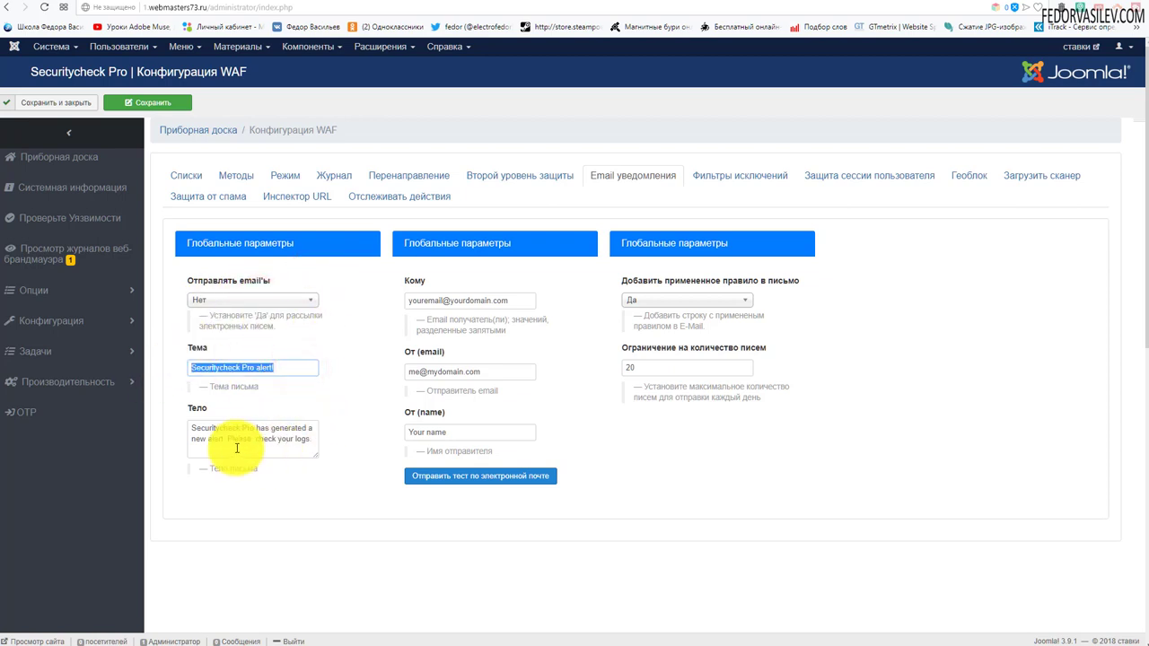
pyautogui.moveTo(312, 443); pyautogui.dragTo(153, 410)
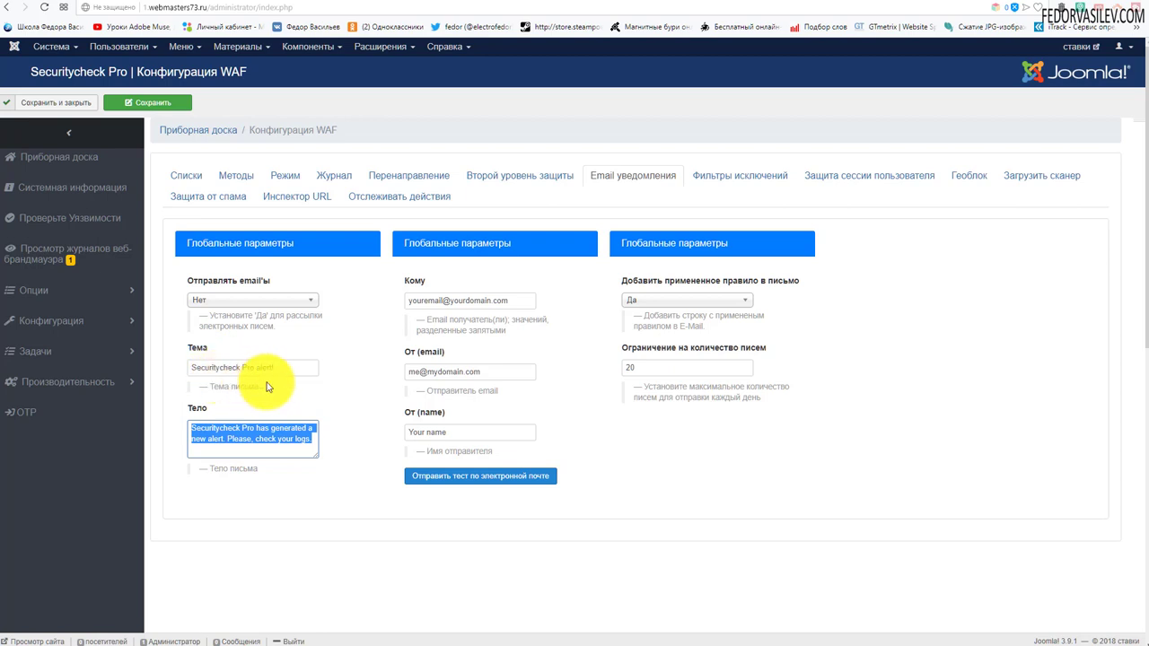
pyautogui.moveTo(287, 366); pyautogui.dragTo(184, 364)
pyautogui.click(261, 445)
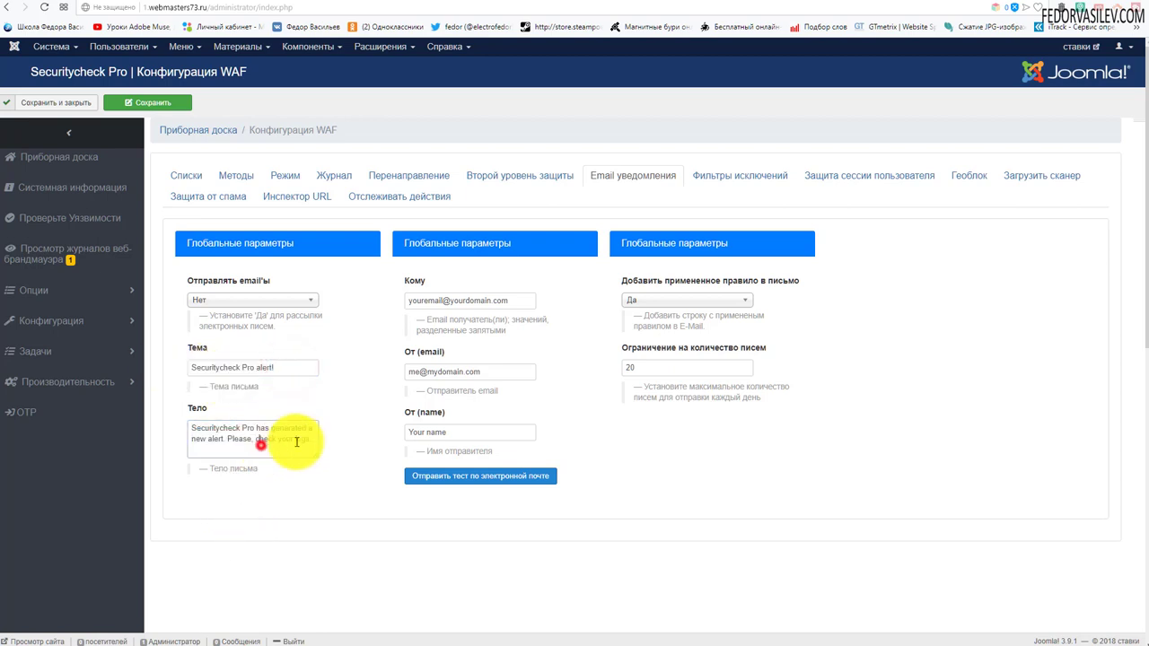
pyautogui.tripleClick(305, 437)
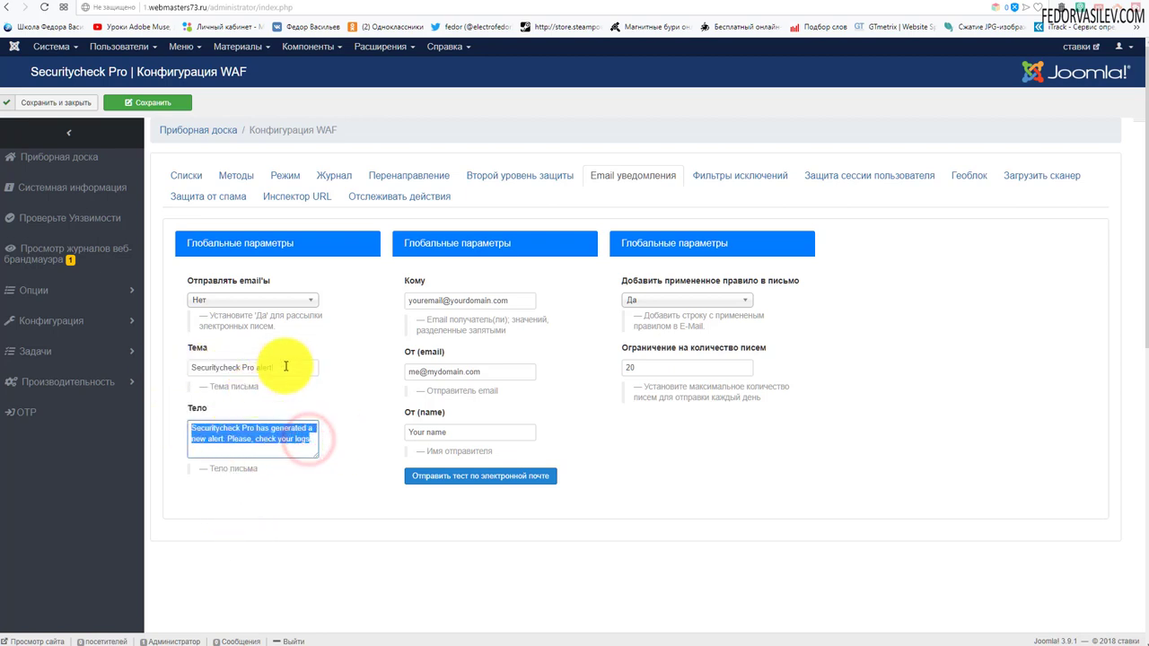
pyautogui.moveTo(286, 366); pyautogui.dragTo(167, 366)
pyautogui.click(310, 439)
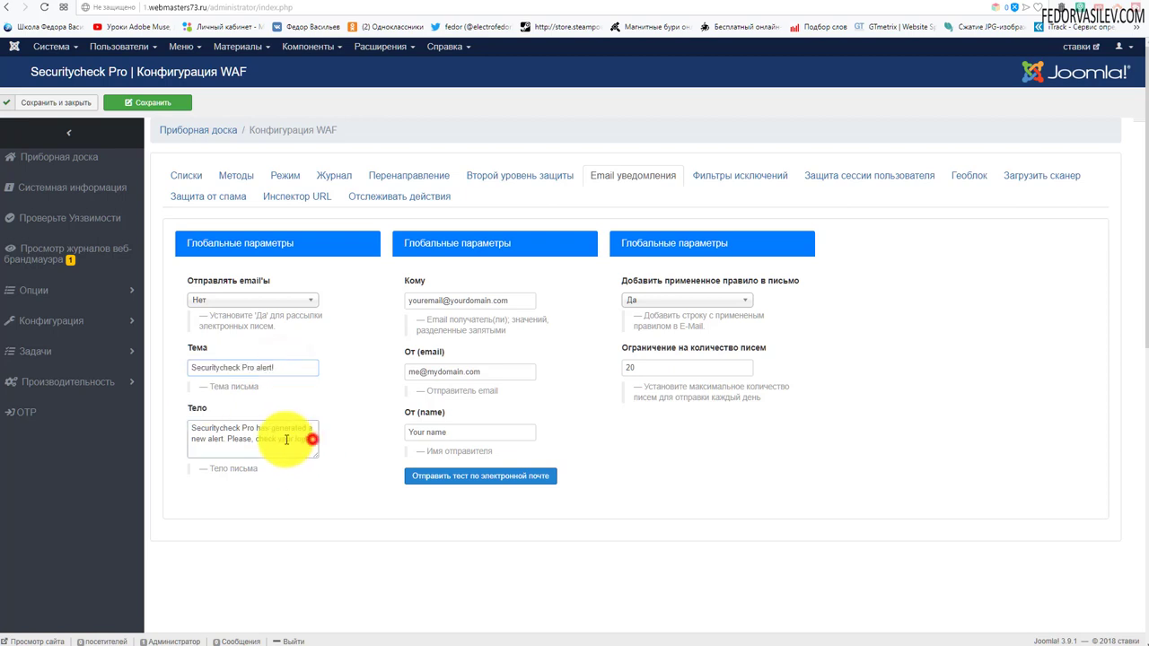
pyautogui.moveTo(312, 439); pyautogui.dragTo(186, 427)
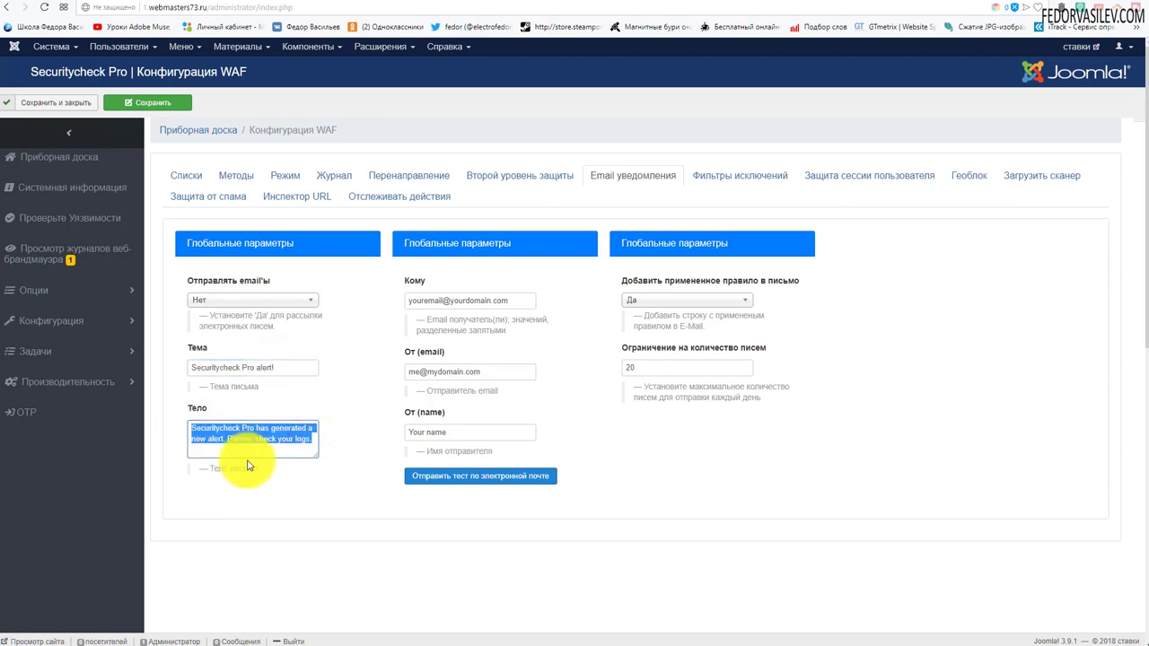
pyautogui.click(291, 438)
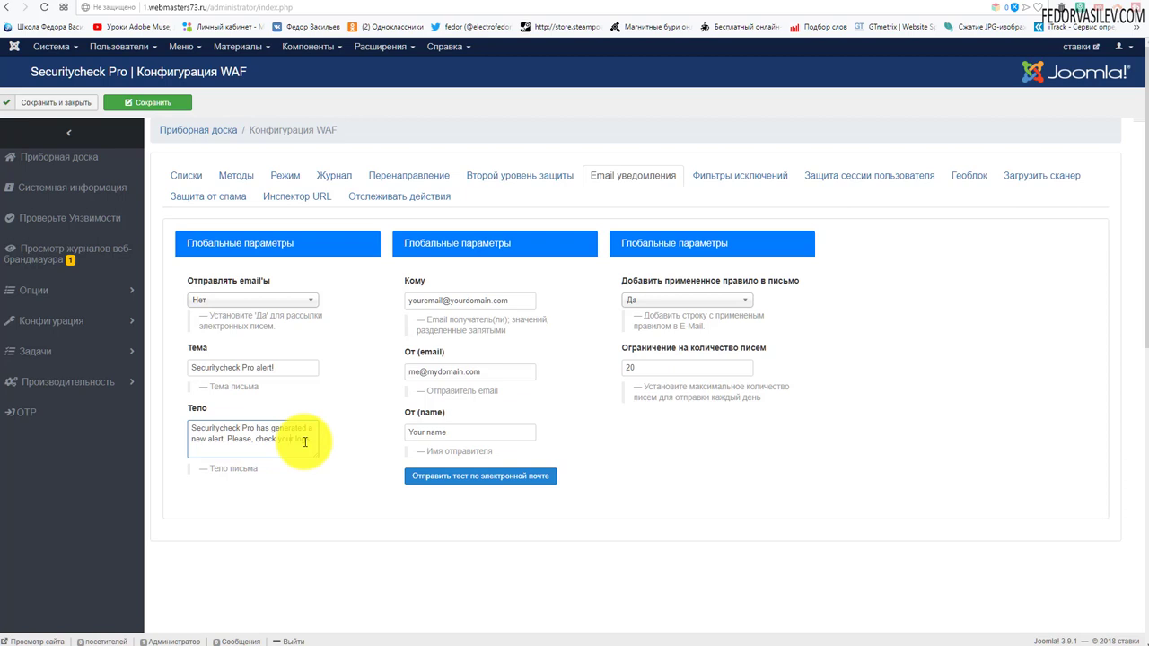
pyautogui.tripleClick(311, 440)
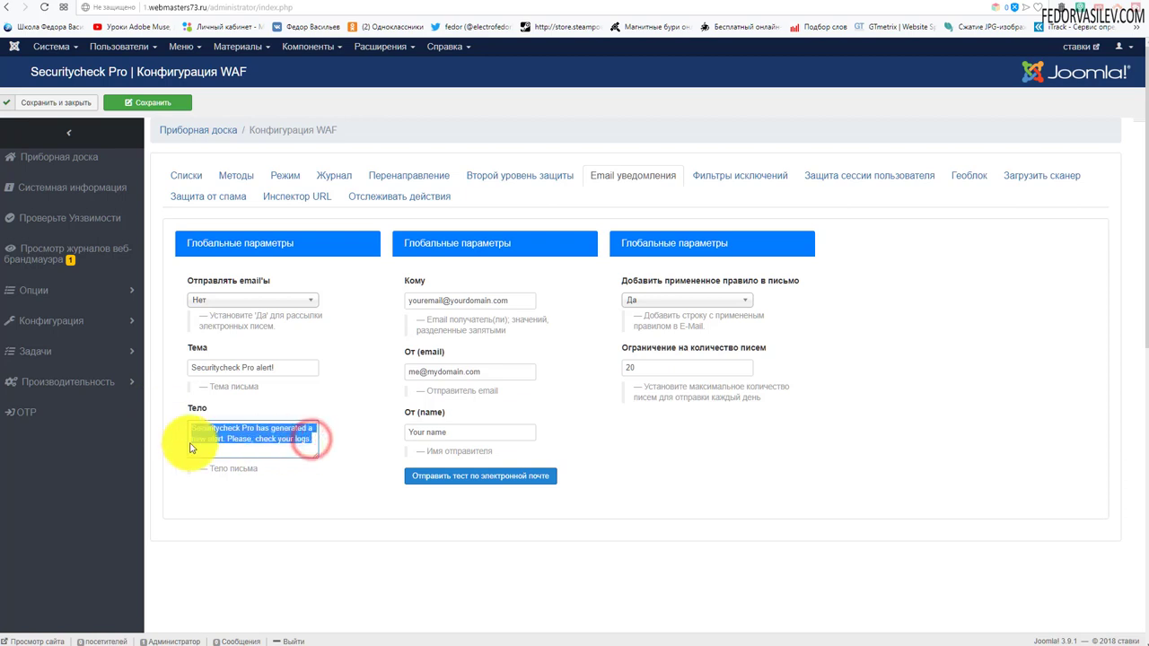
pyautogui.click(260, 436)
pyautogui.moveTo(313, 442); pyautogui.dragTo(174, 436)
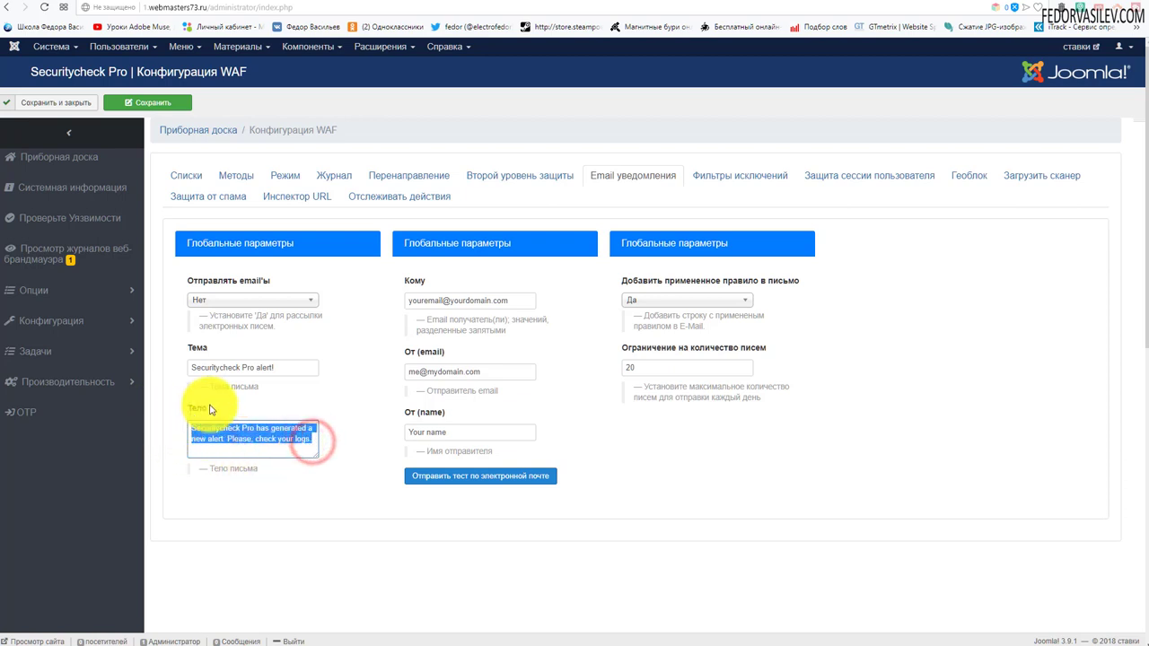
pyautogui.moveTo(295, 363); pyautogui.dragTo(173, 361)
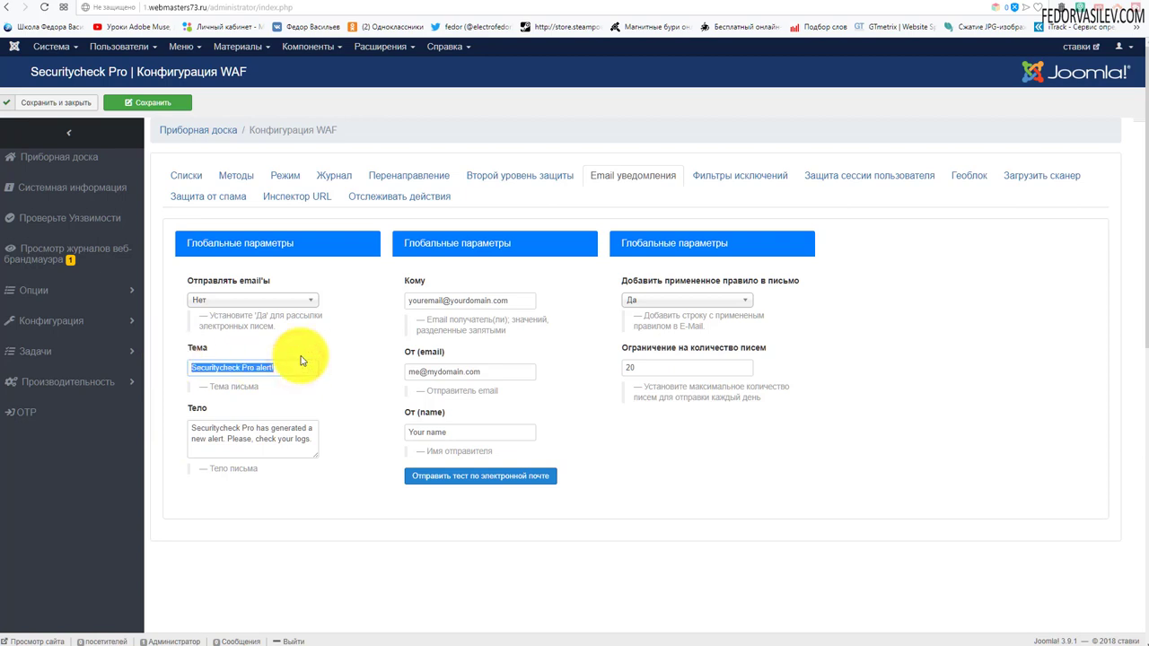
# Step: Check the alert email's recipient, sender address and sender name fields against its subject and body
pyautogui.moveTo(509, 301); pyautogui.dragTo(350, 288)
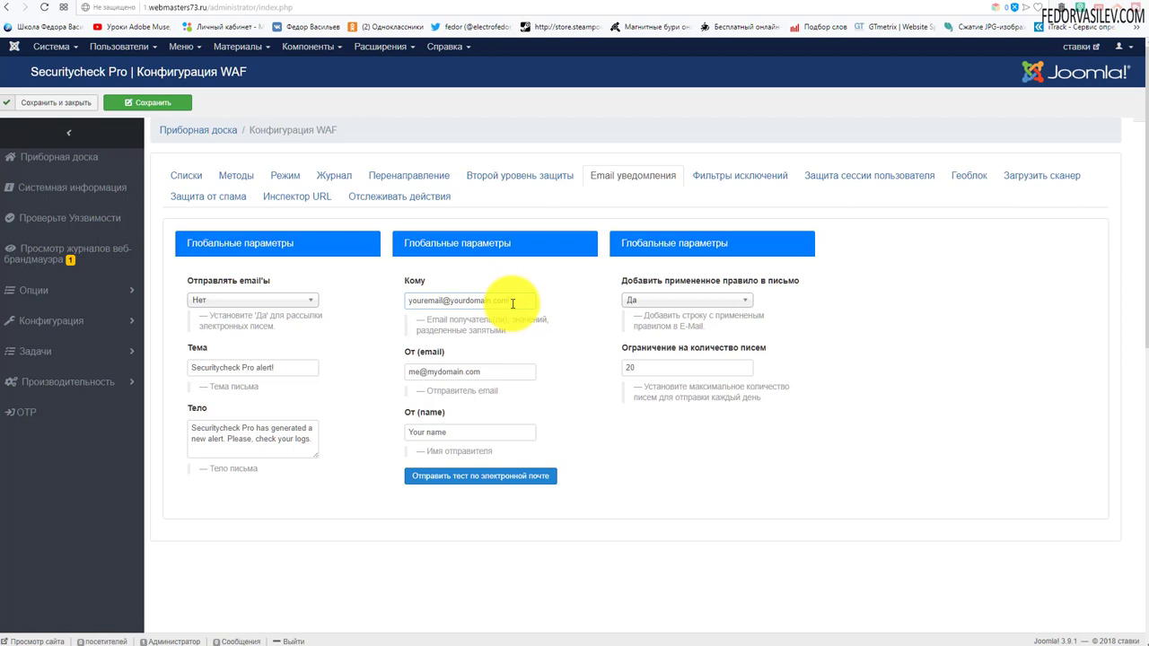
pyautogui.moveTo(287, 366); pyautogui.dragTo(180, 377)
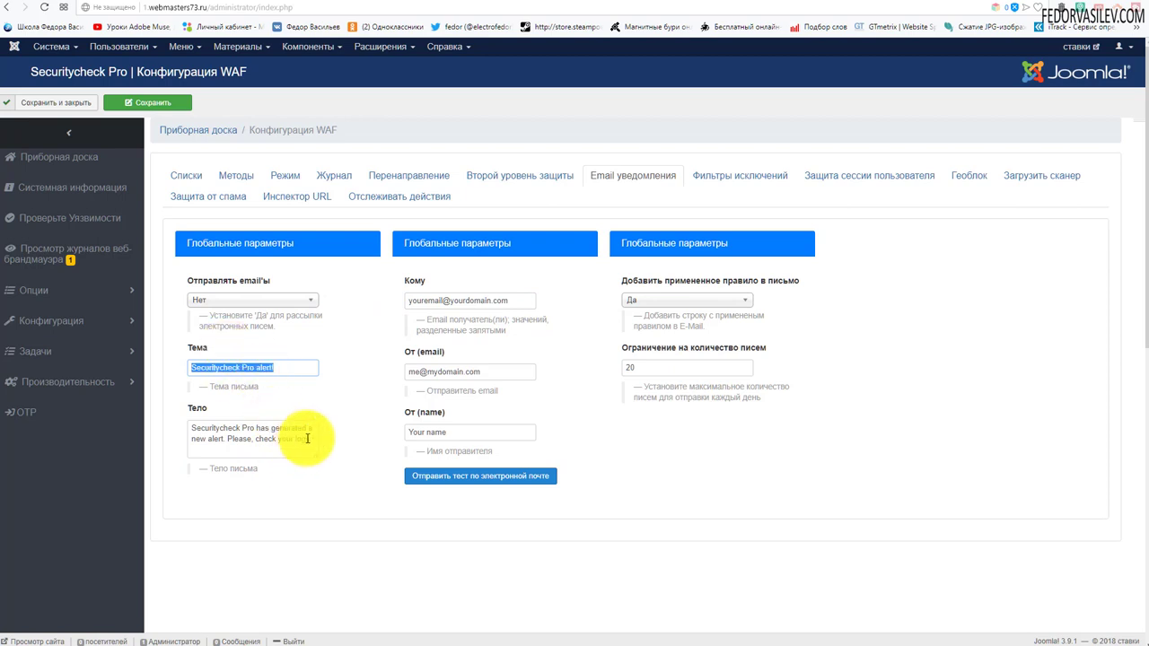
pyautogui.moveTo(306, 438); pyautogui.dragTo(174, 420)
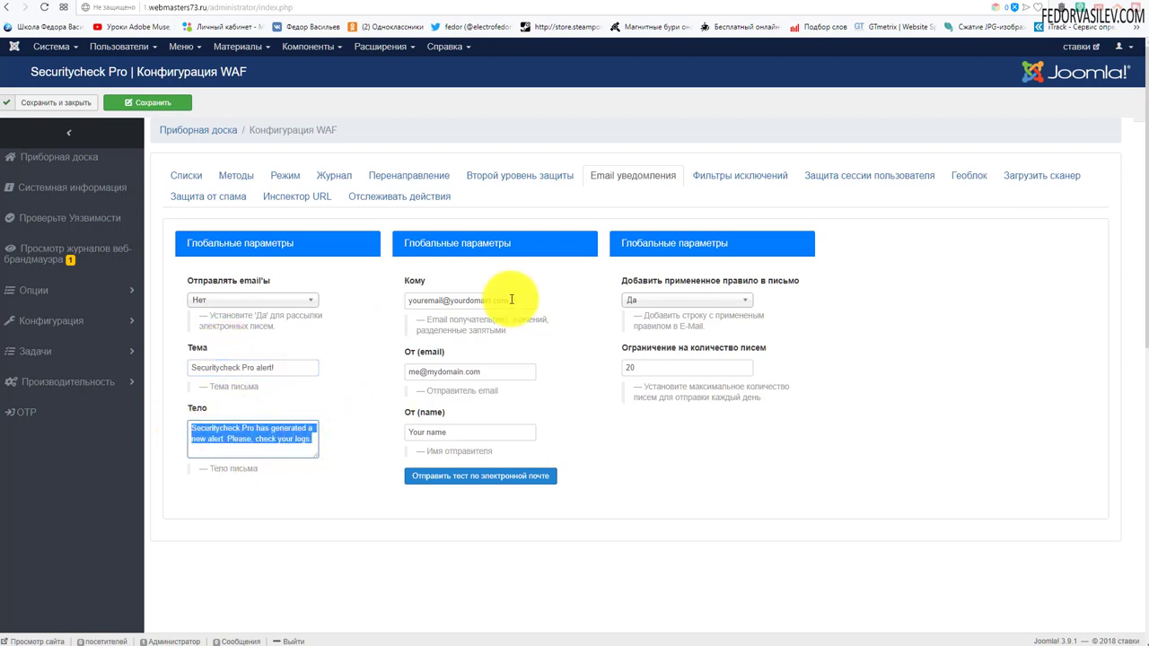
pyautogui.moveTo(510, 300); pyautogui.dragTo(409, 300)
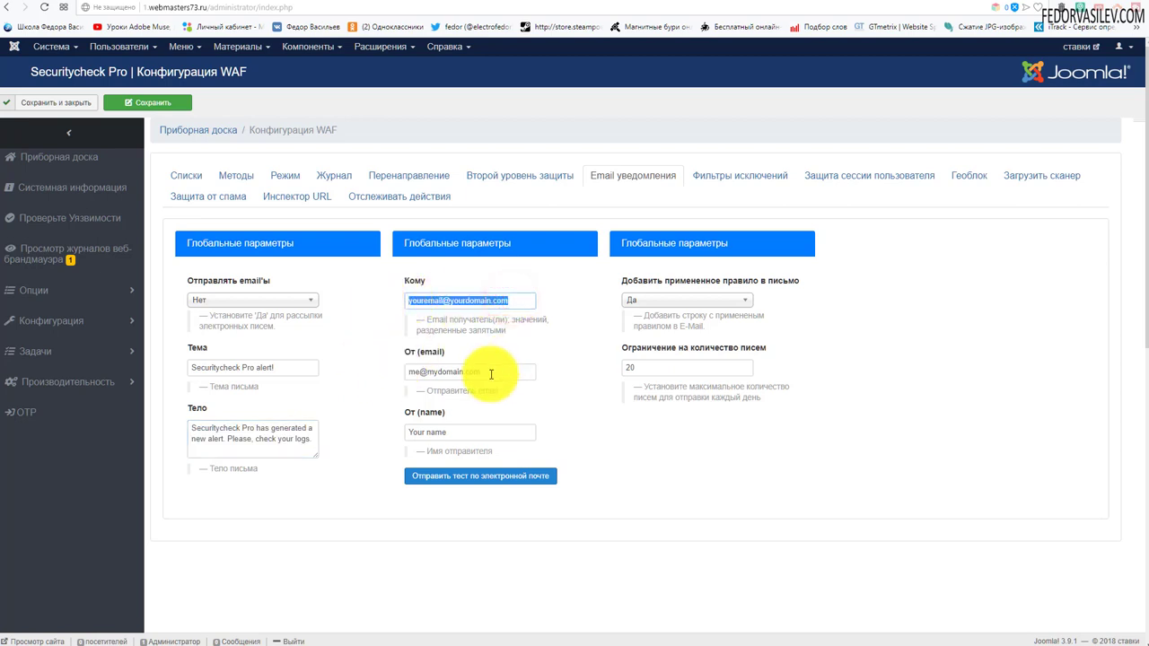
pyautogui.moveTo(493, 372); pyautogui.dragTo(372, 386)
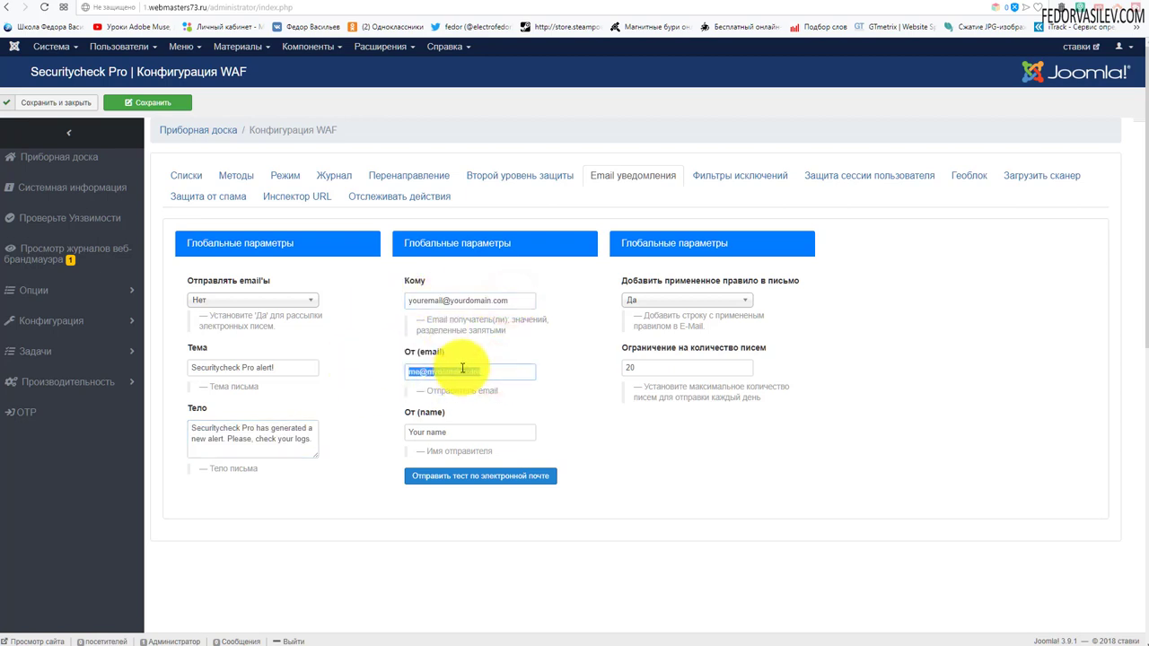
pyautogui.moveTo(494, 432); pyautogui.dragTo(381, 434)
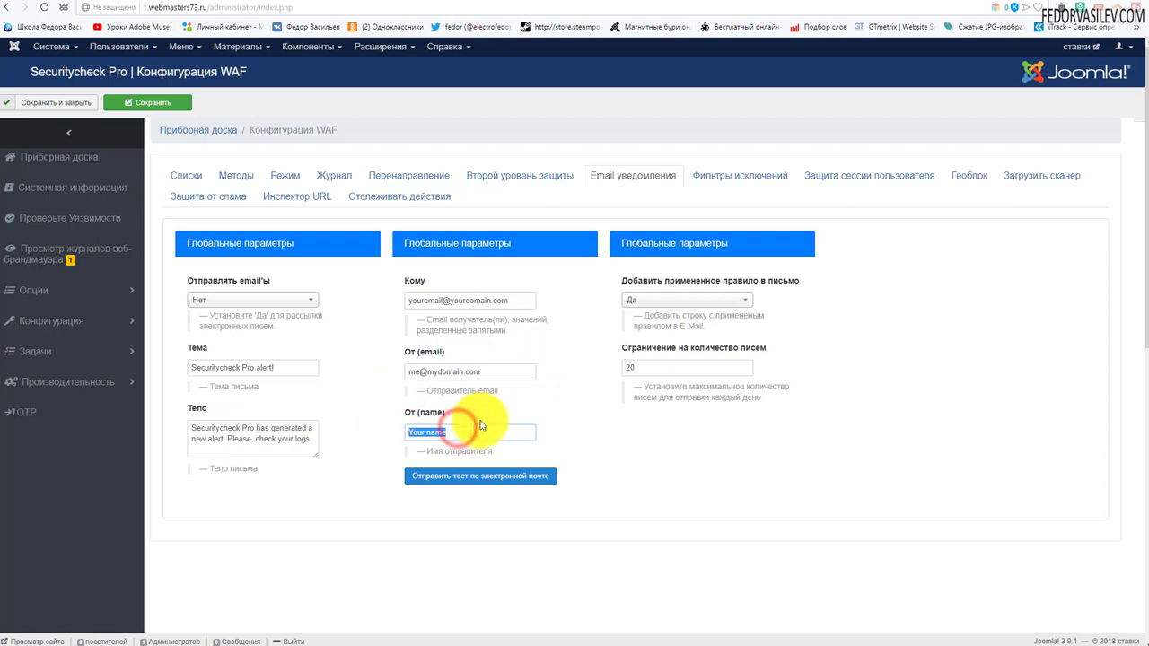
# Step: Fill in the alert's sender name plus the recipient and sender email addresses, and send a test email
pyautogui.moveTo(459, 434); pyautogui.dragTo(377, 431)
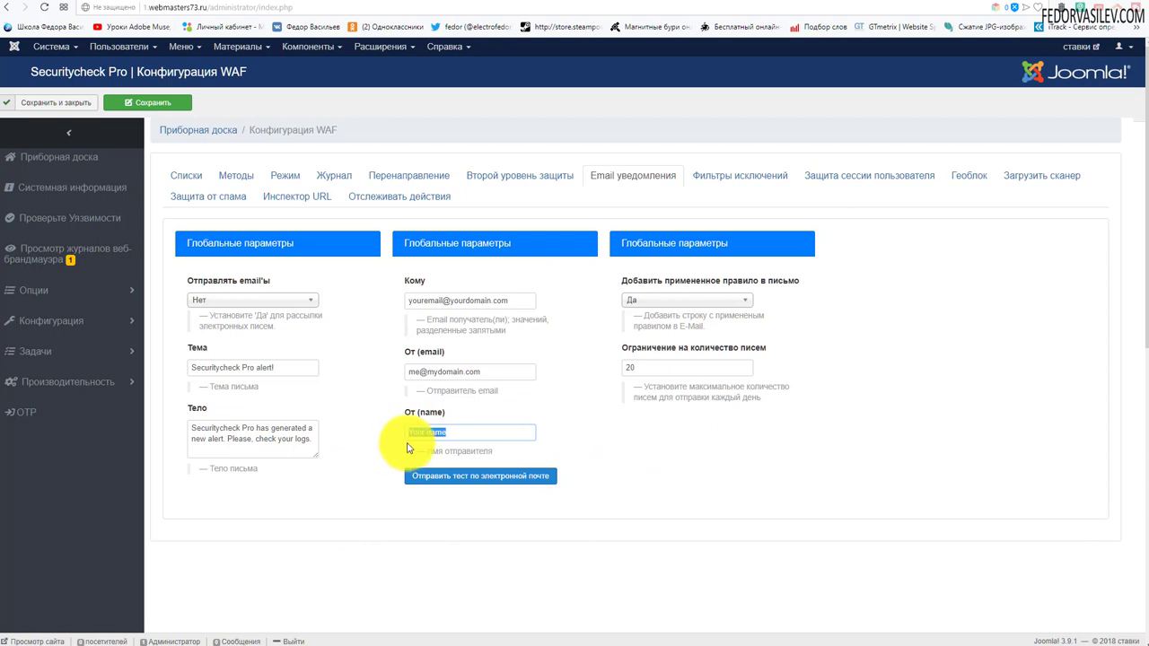
pyautogui.tripleClick(463, 431)
pyautogui.write('федор')
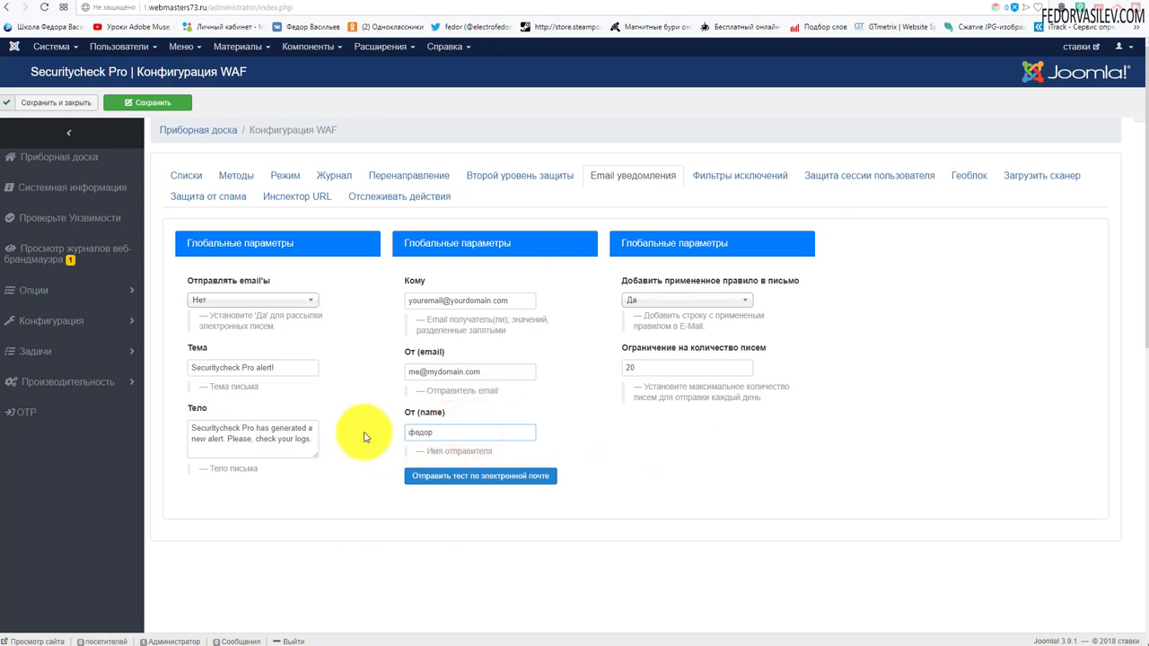
pyautogui.hotkey('shift', 'Tab')
pyautogui.hotkey('shift', 'Tab')
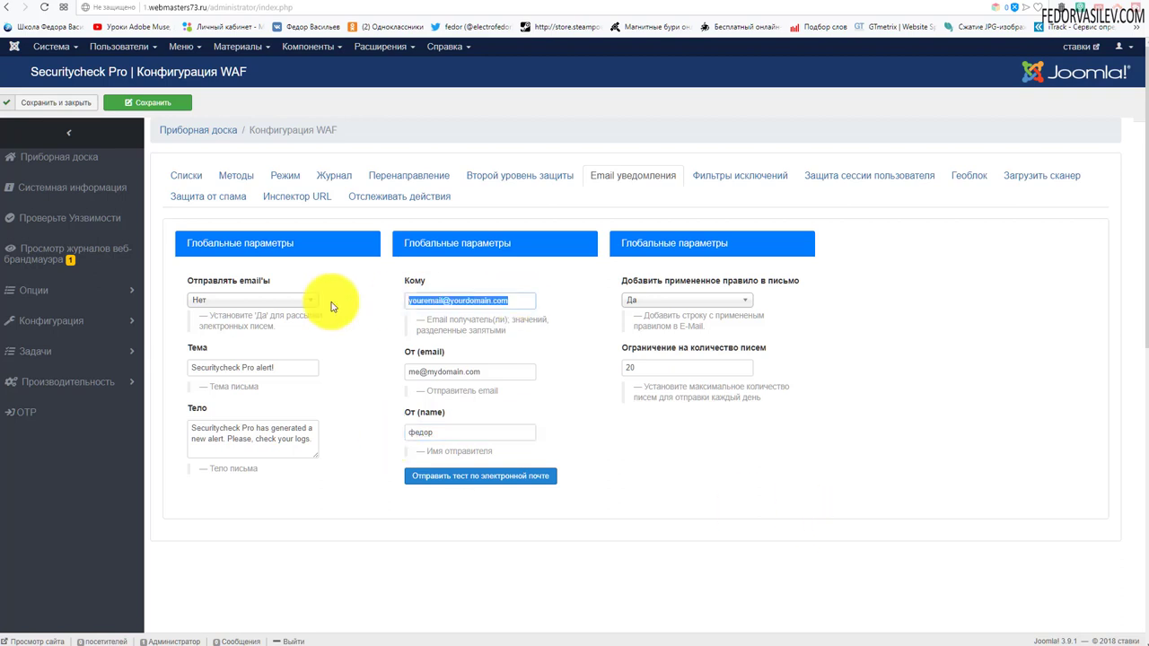
pyautogui.tripleClick(494, 371)
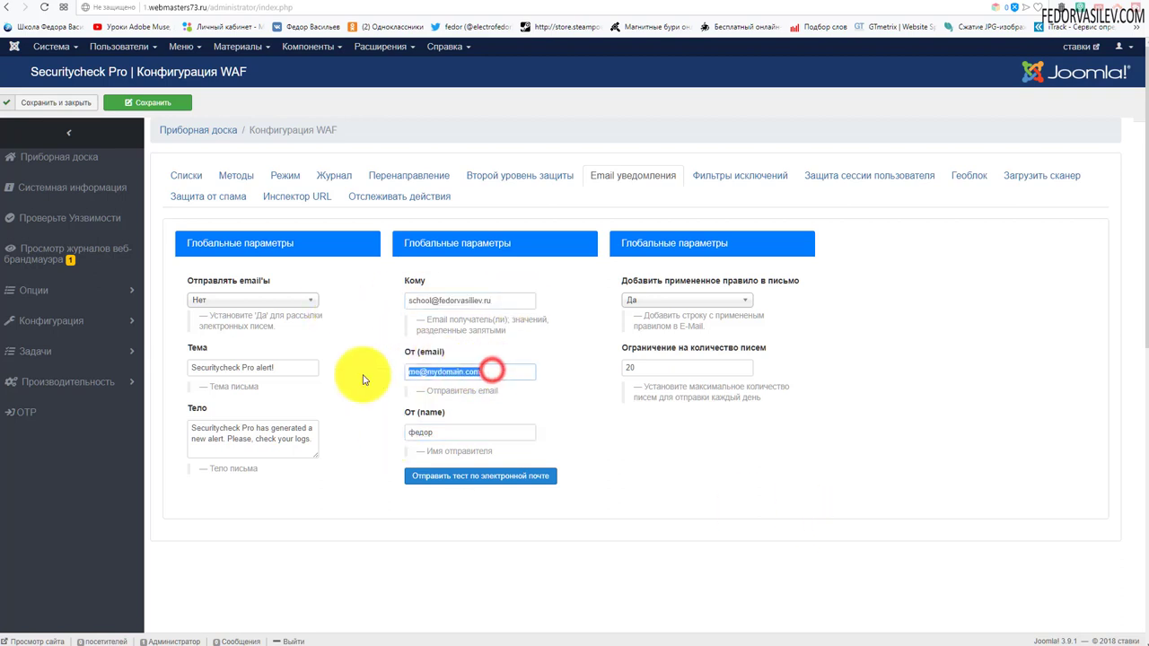
pyautogui.hotkey('ctrl', 'v')
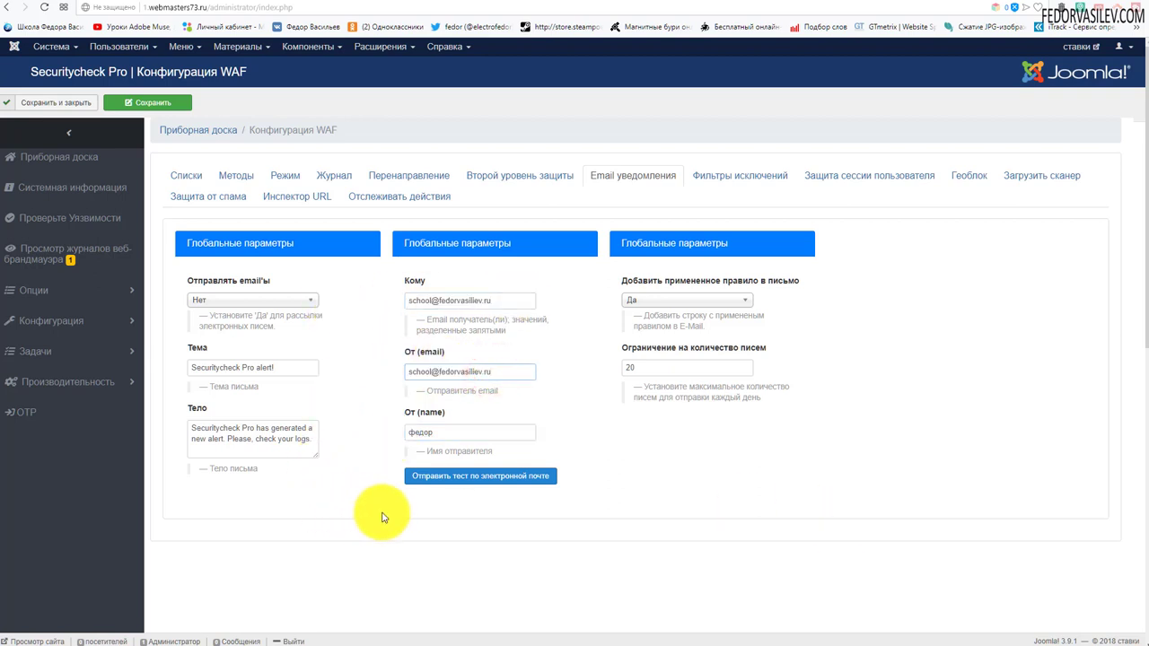
pyautogui.click(518, 476)
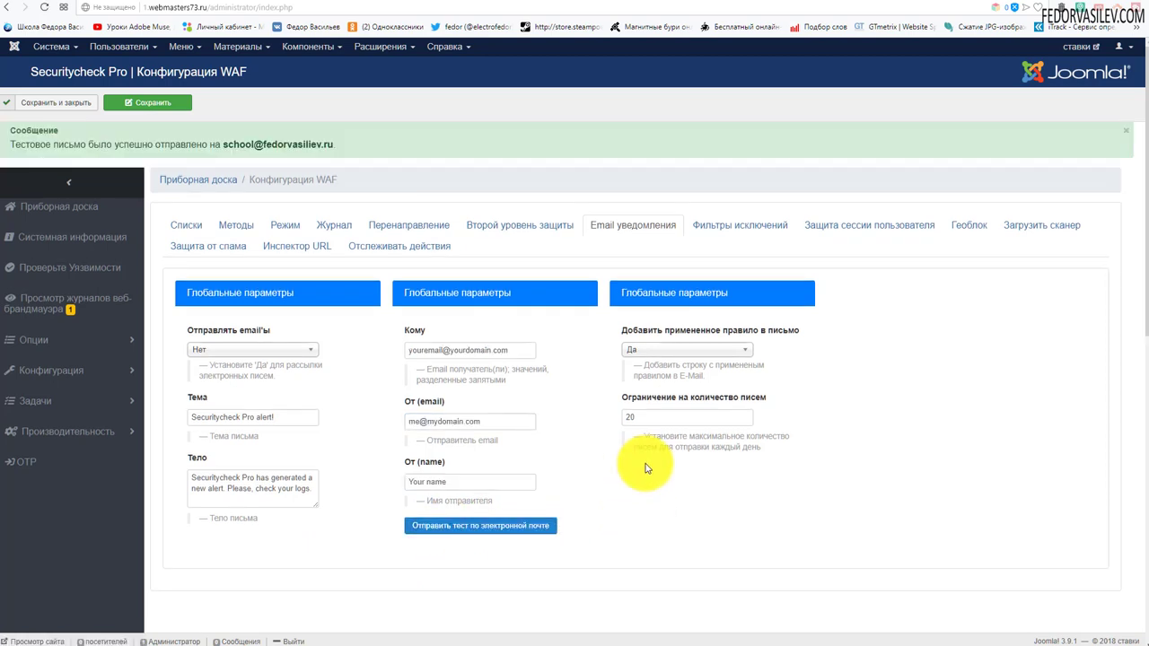
# Step: Check the test delivery message, switch to the Mail.ru inbox, and read the "Securitycheck Pro alert!" email before returning to the inbox
pyautogui.moveTo(344, 144); pyautogui.dragTo(168, 154)
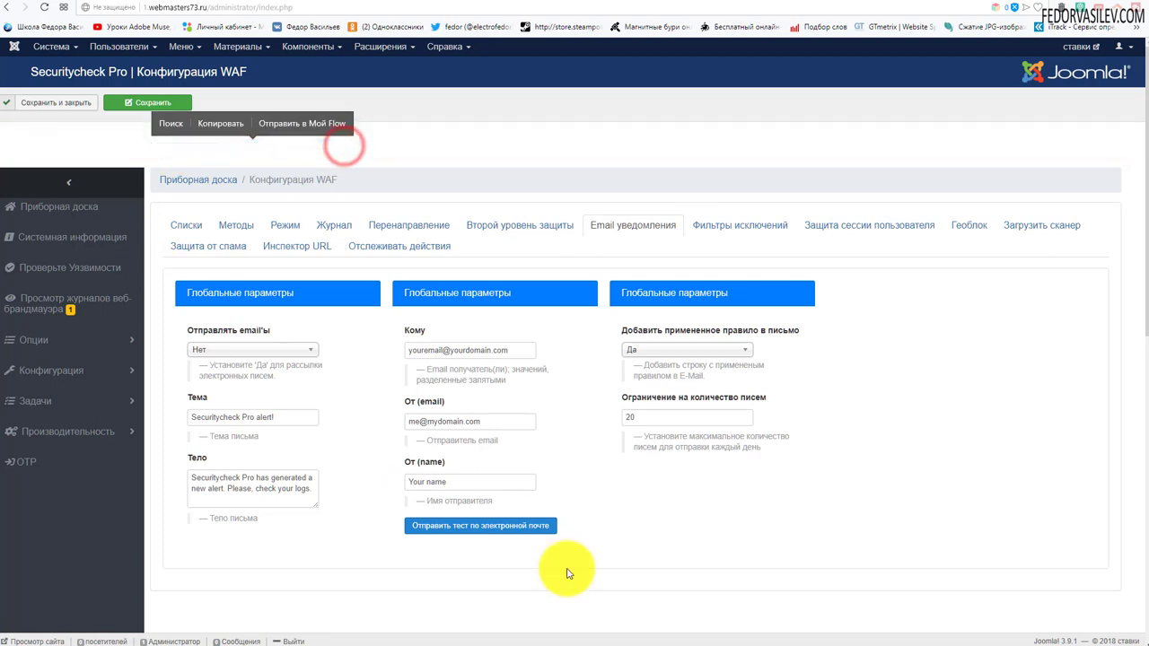
pyautogui.scroll(-1, 628, 547)
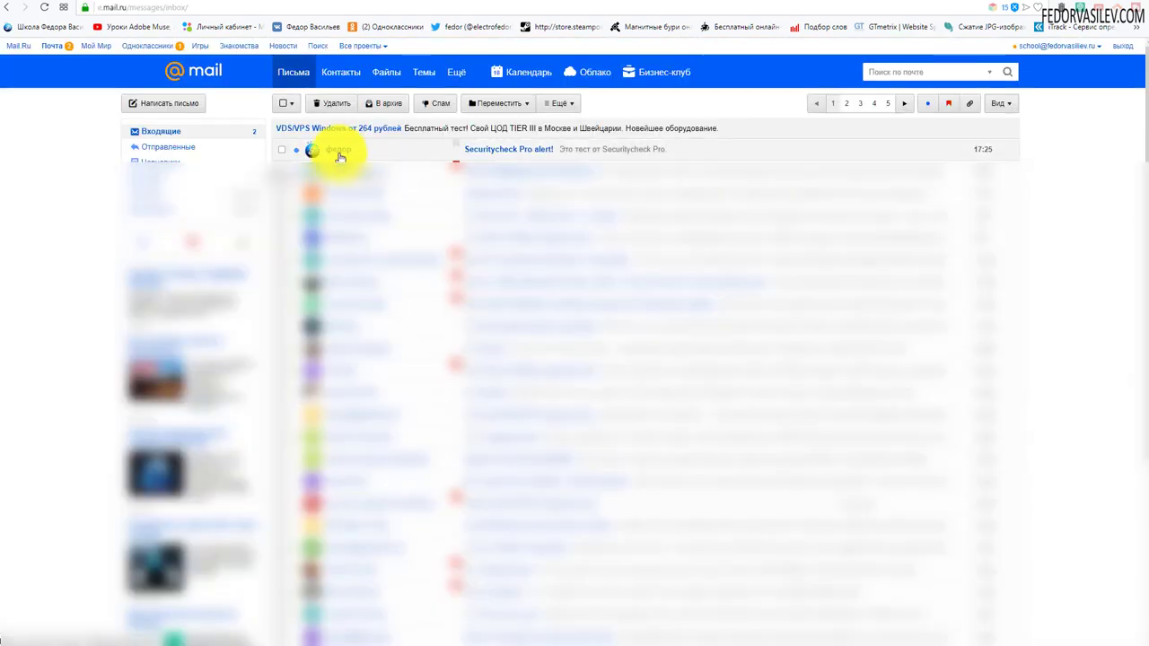
pyautogui.click(517, 150)
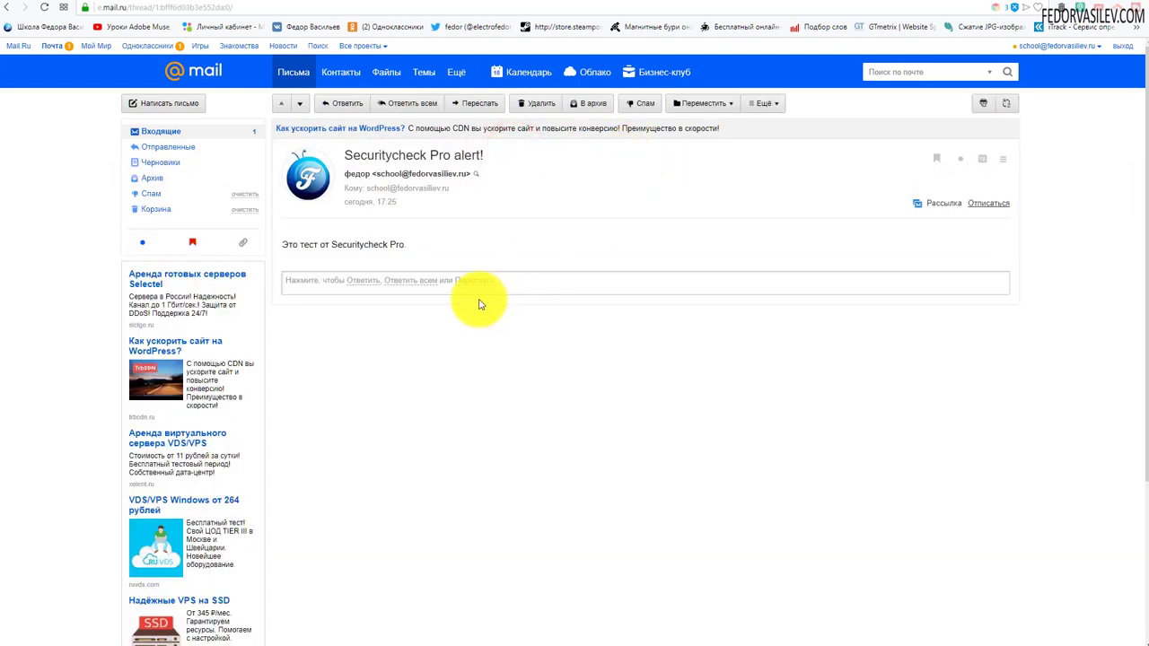
pyautogui.moveTo(416, 246); pyautogui.dragTo(331, 245)
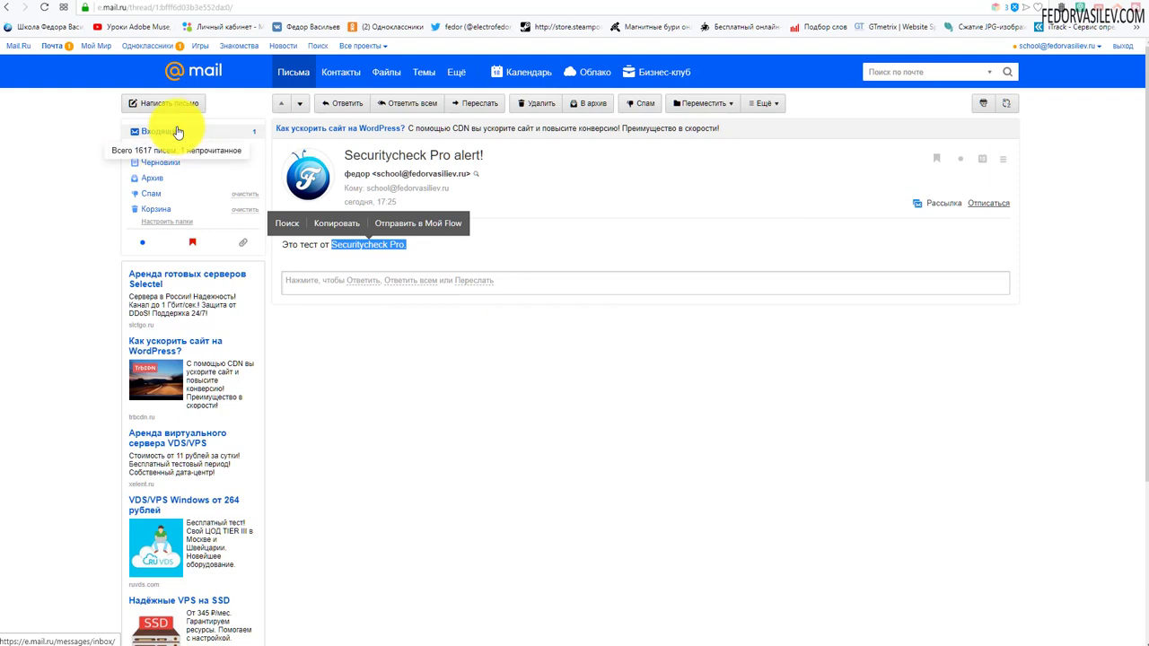
pyautogui.click(178, 134)
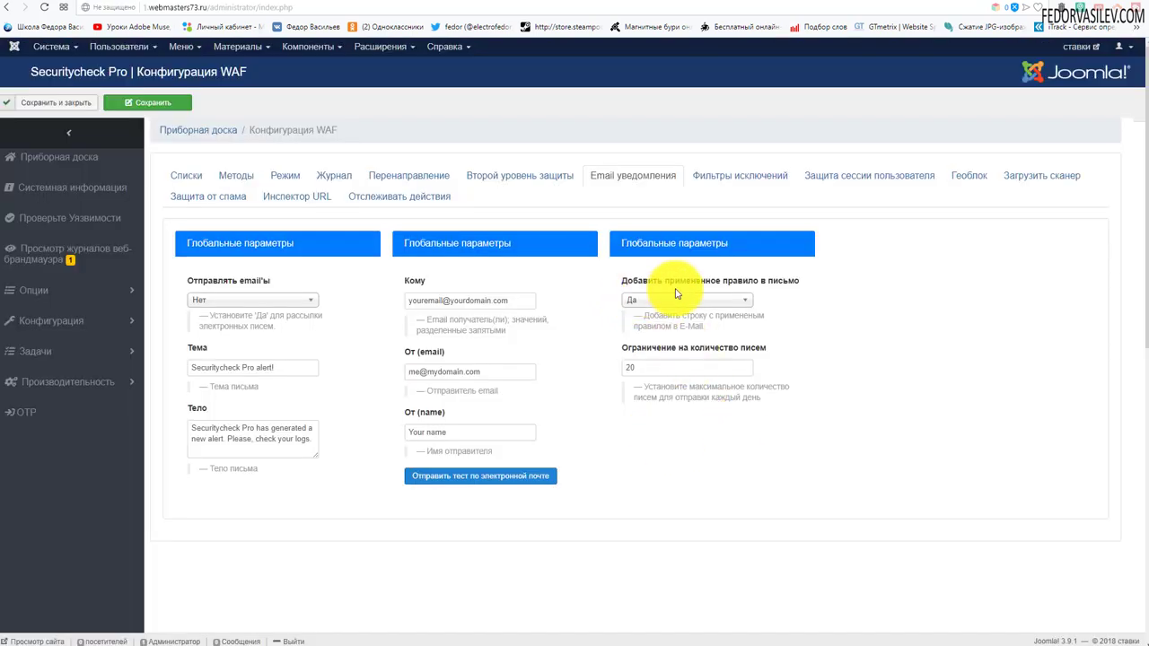
# Step: Back in the Joomla WAF configuration, review the "Добавить примененное правило в письмо" option and the "Ограничение на количество писем" value
pyautogui.click(743, 302)
pyautogui.click(830, 300)
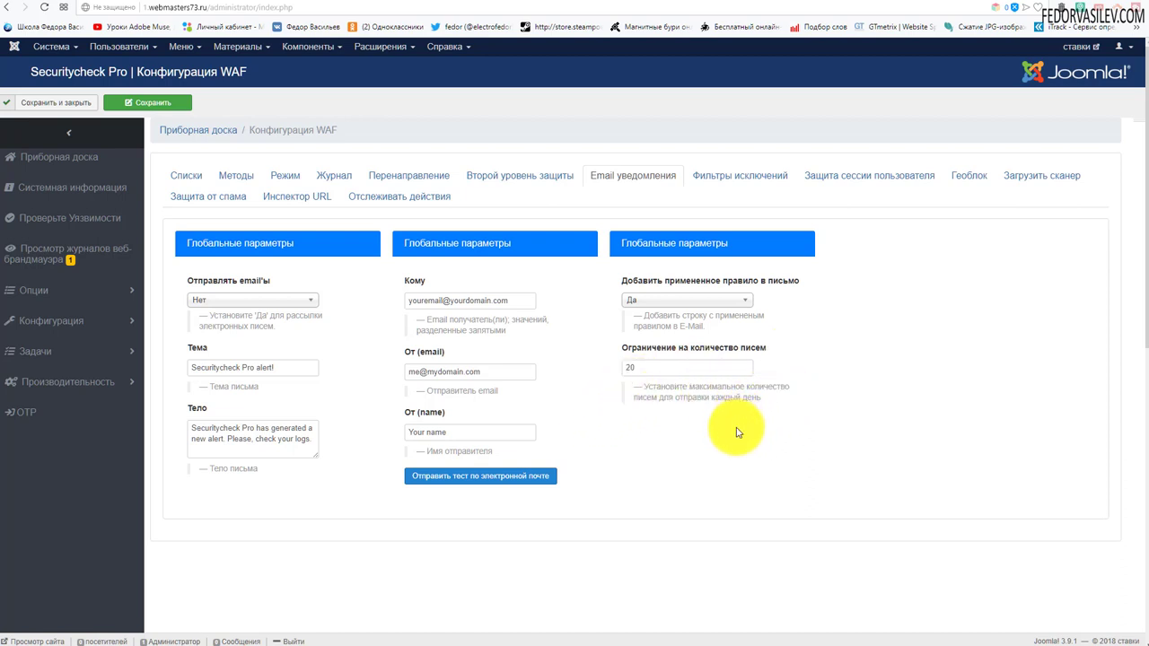
pyautogui.click(638, 368)
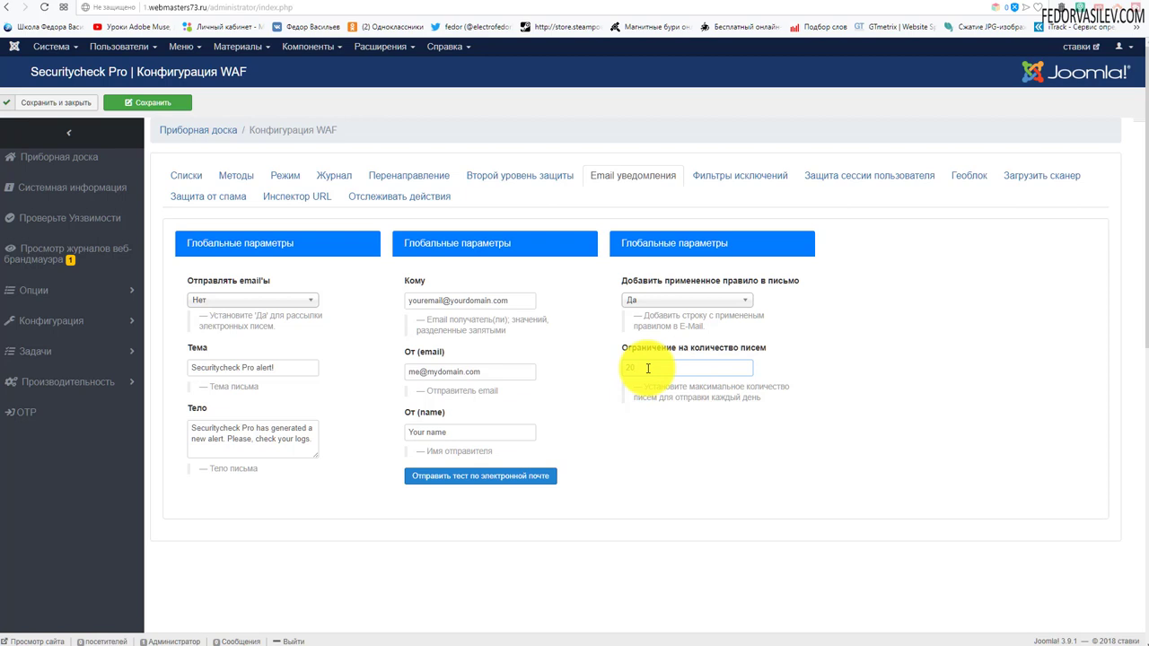
pyautogui.doubleClick(647, 368)
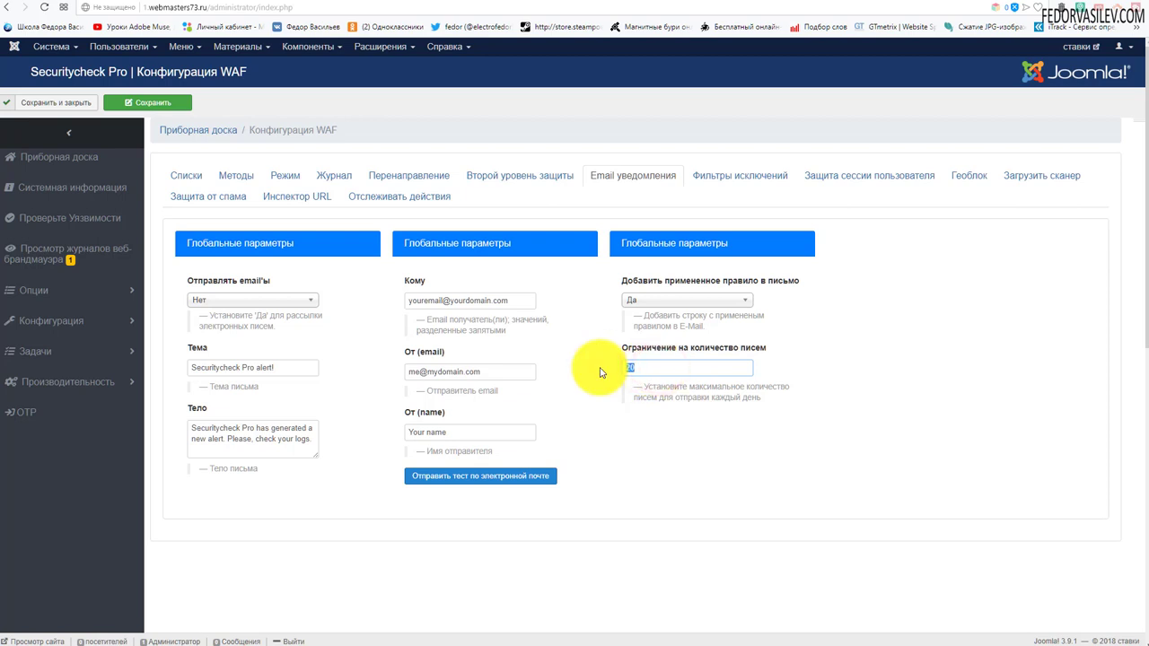
# Step: Switch "Отправлять email'ы" to "Да" and back to "Нет", and recheck the daily email limit
pyautogui.click(243, 299)
pyautogui.click(223, 334)
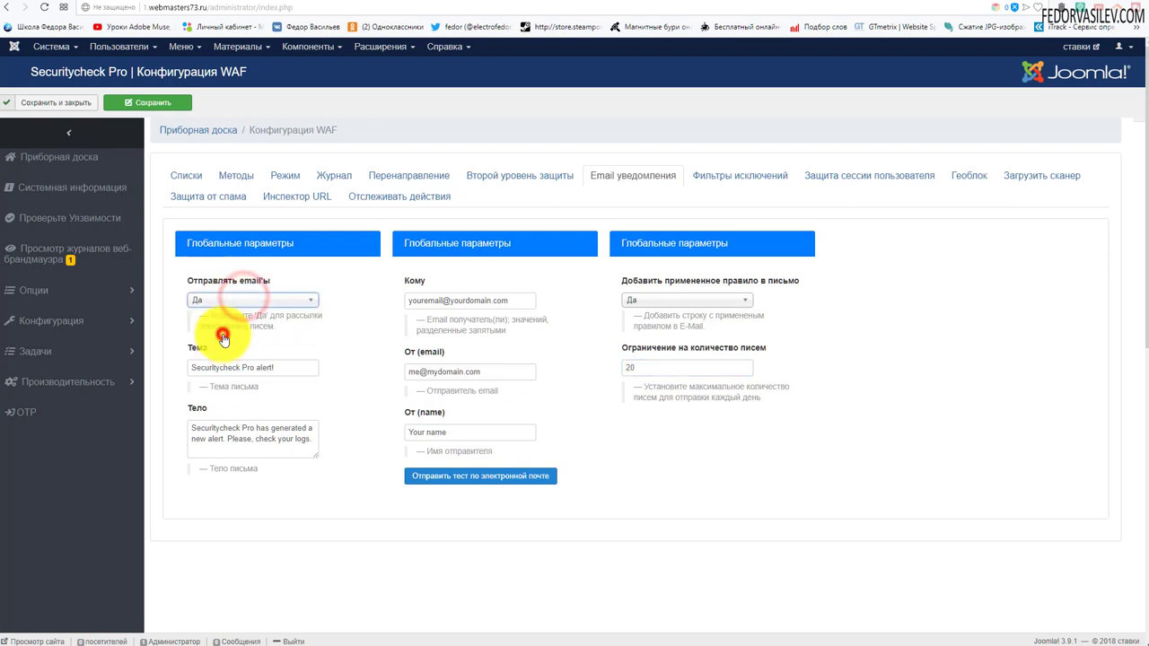
pyautogui.click(216, 299)
pyautogui.click(217, 310)
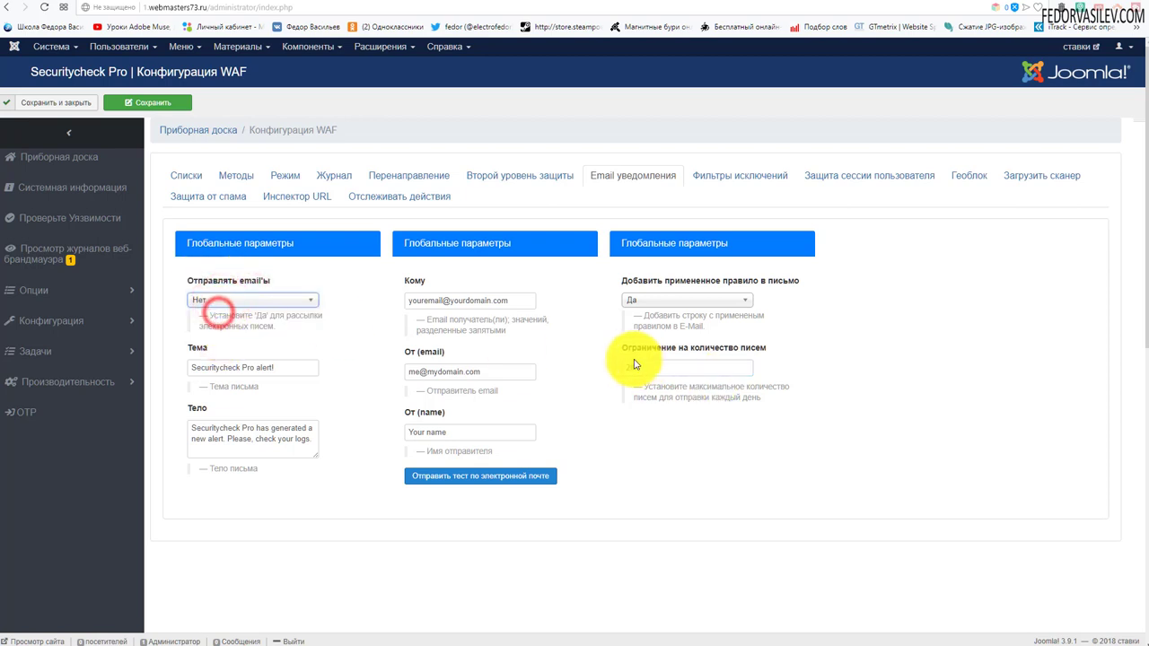
pyautogui.click(632, 367)
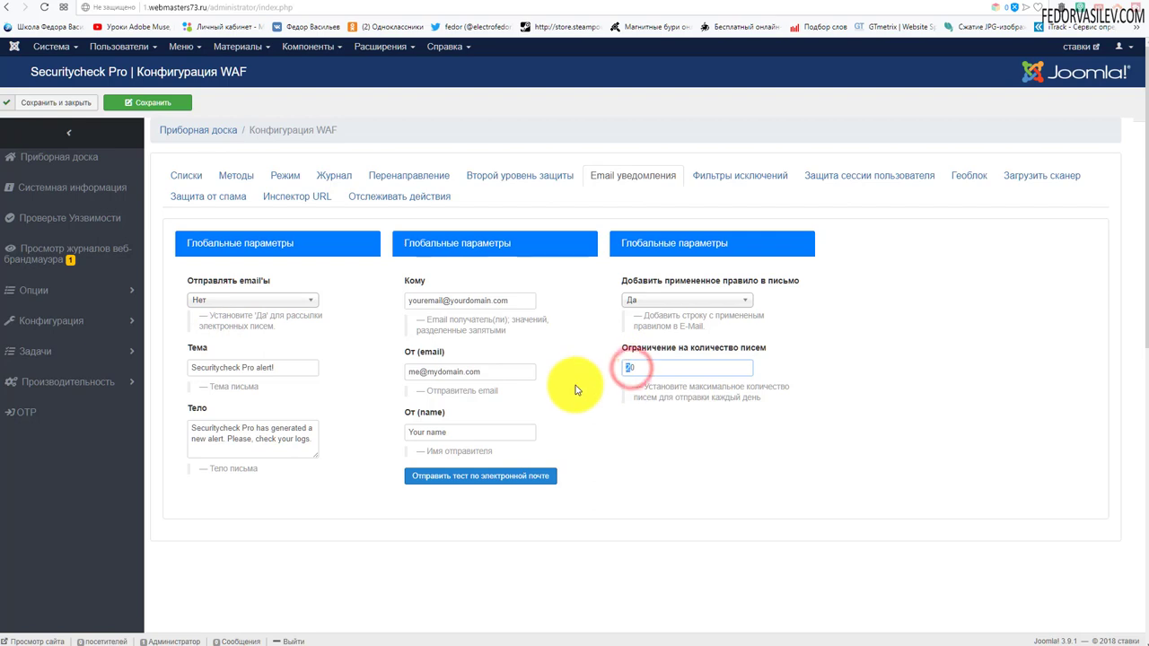
pyautogui.click(665, 366)
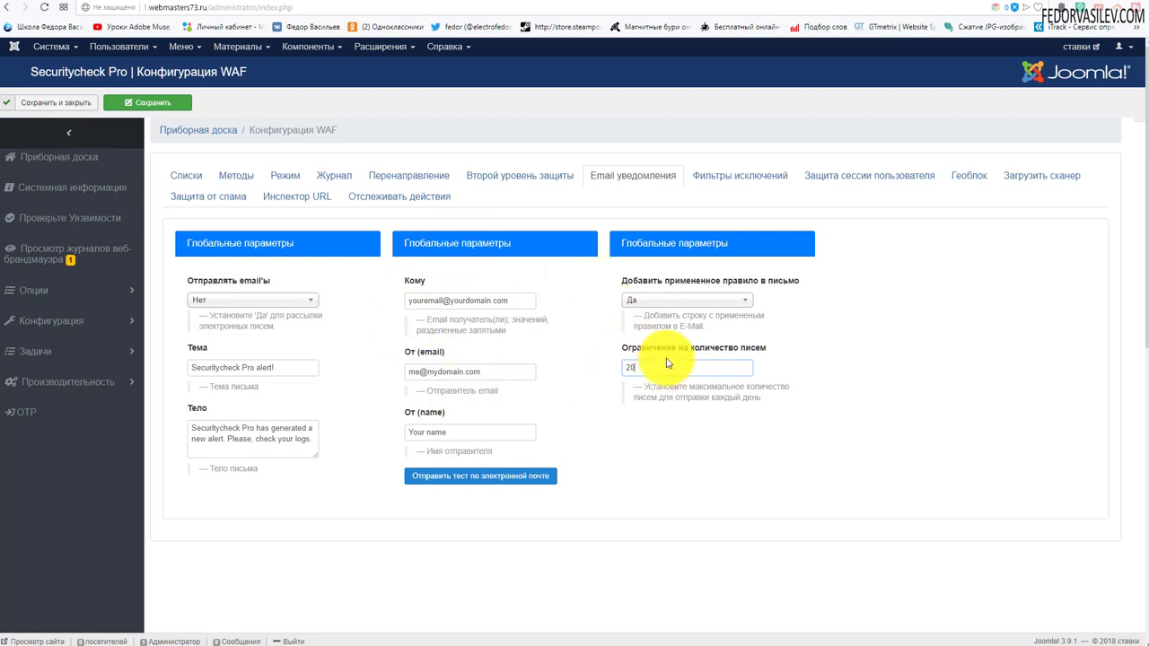